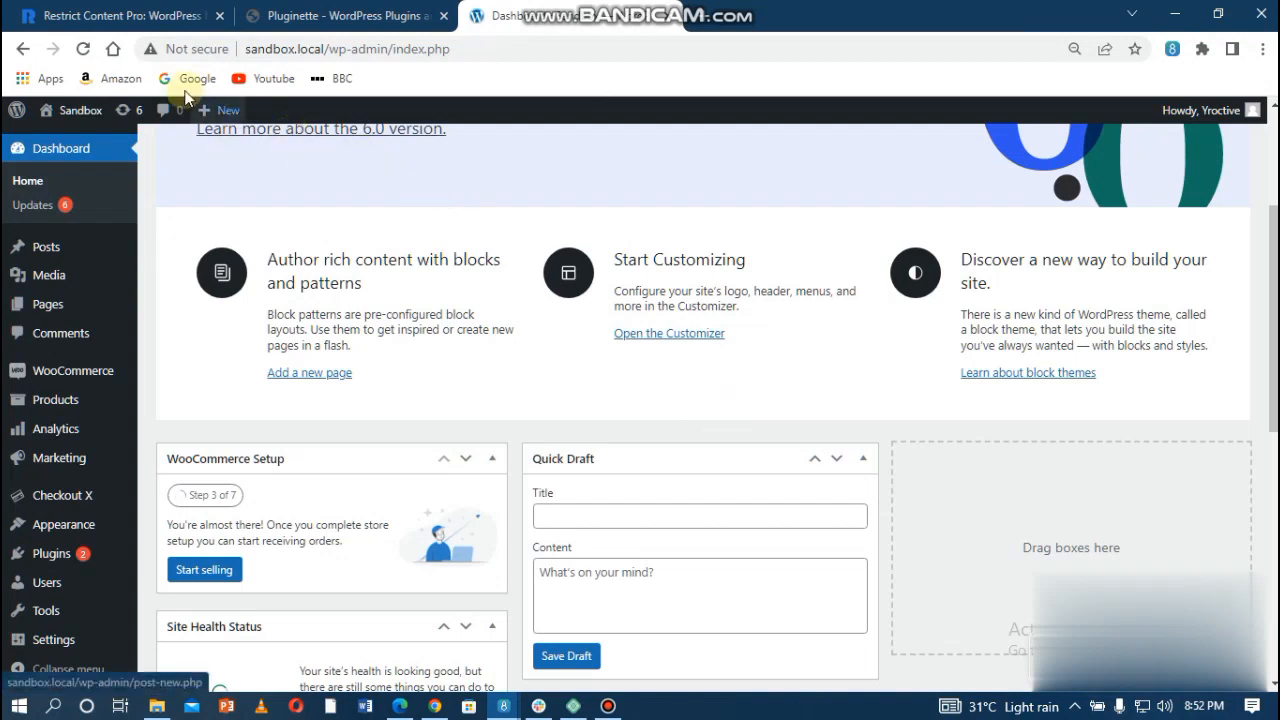
# Go to the WordPress site's page for adding plugins and search for "restrict content pro"
pyautogui.click(138, 16)
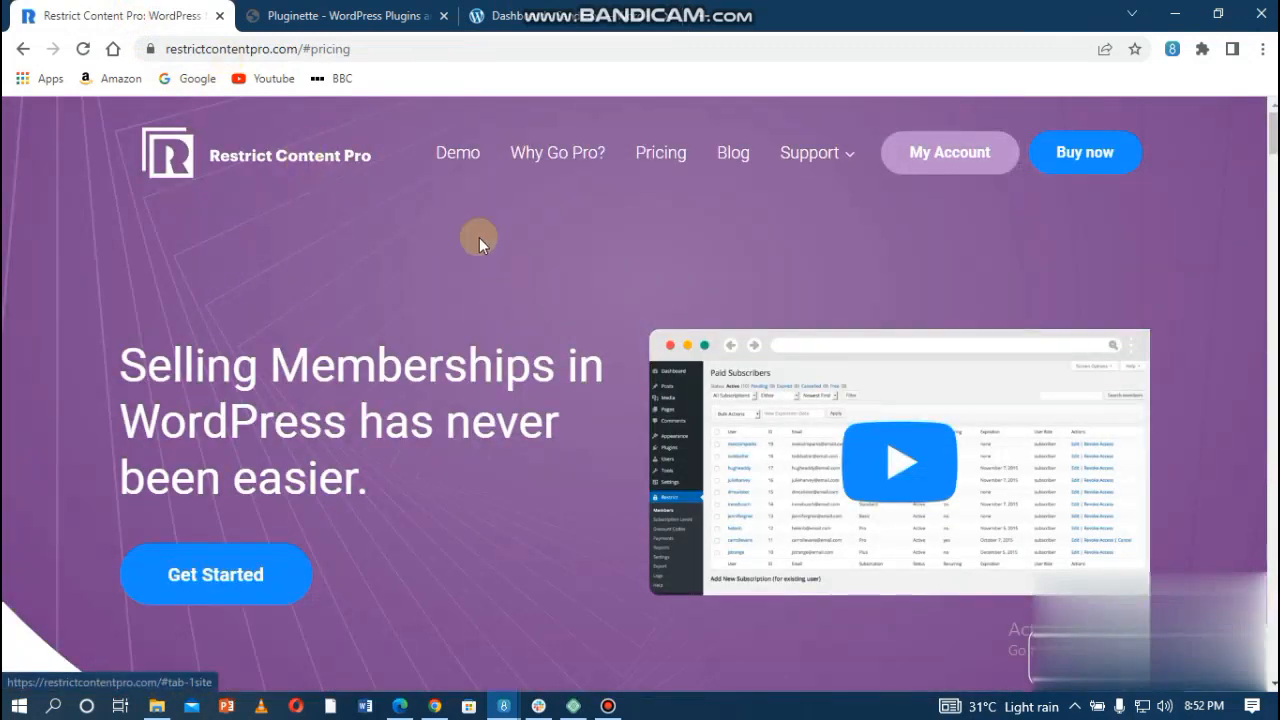
pyautogui.click(496, 16)
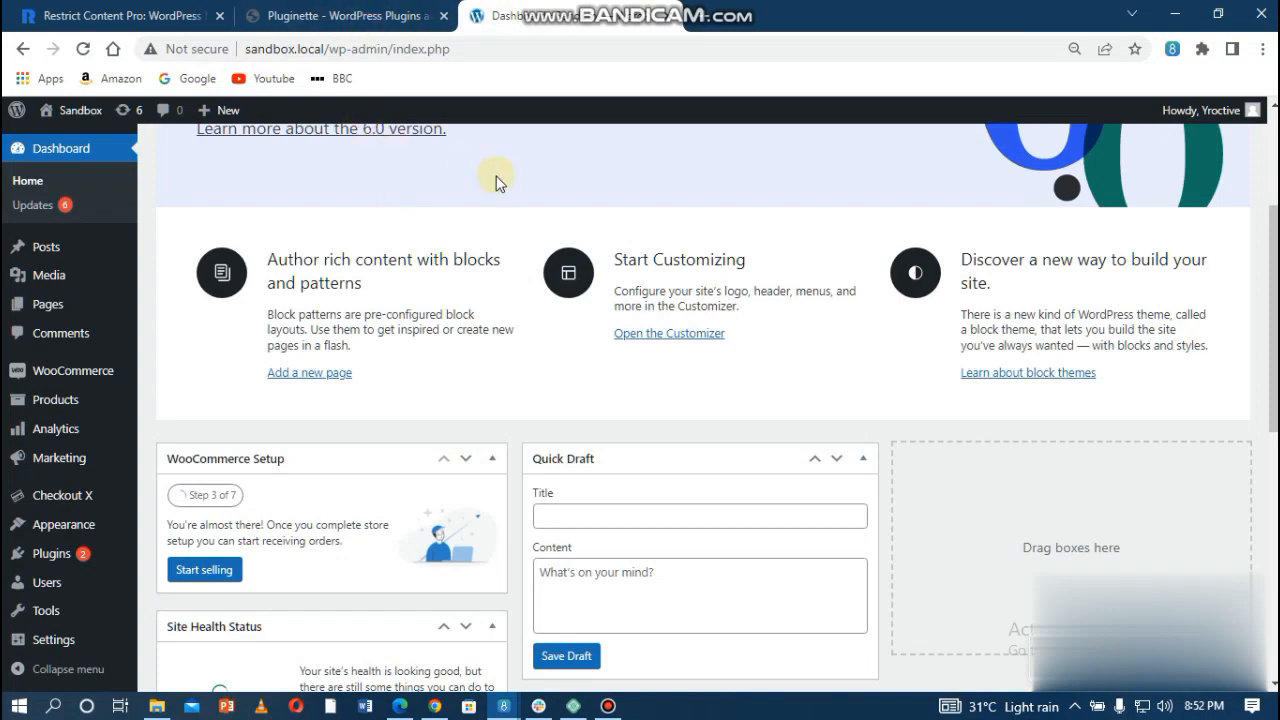
pyautogui.click(52, 556)
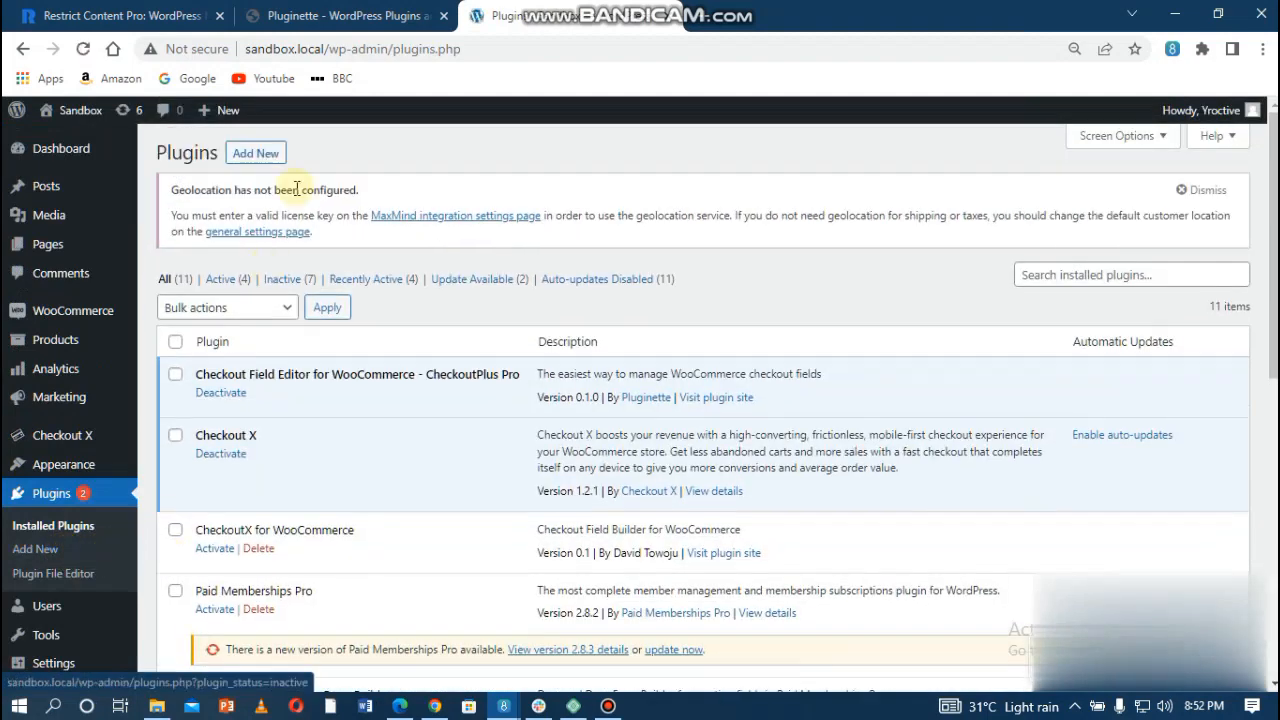
pyautogui.click(266, 155)
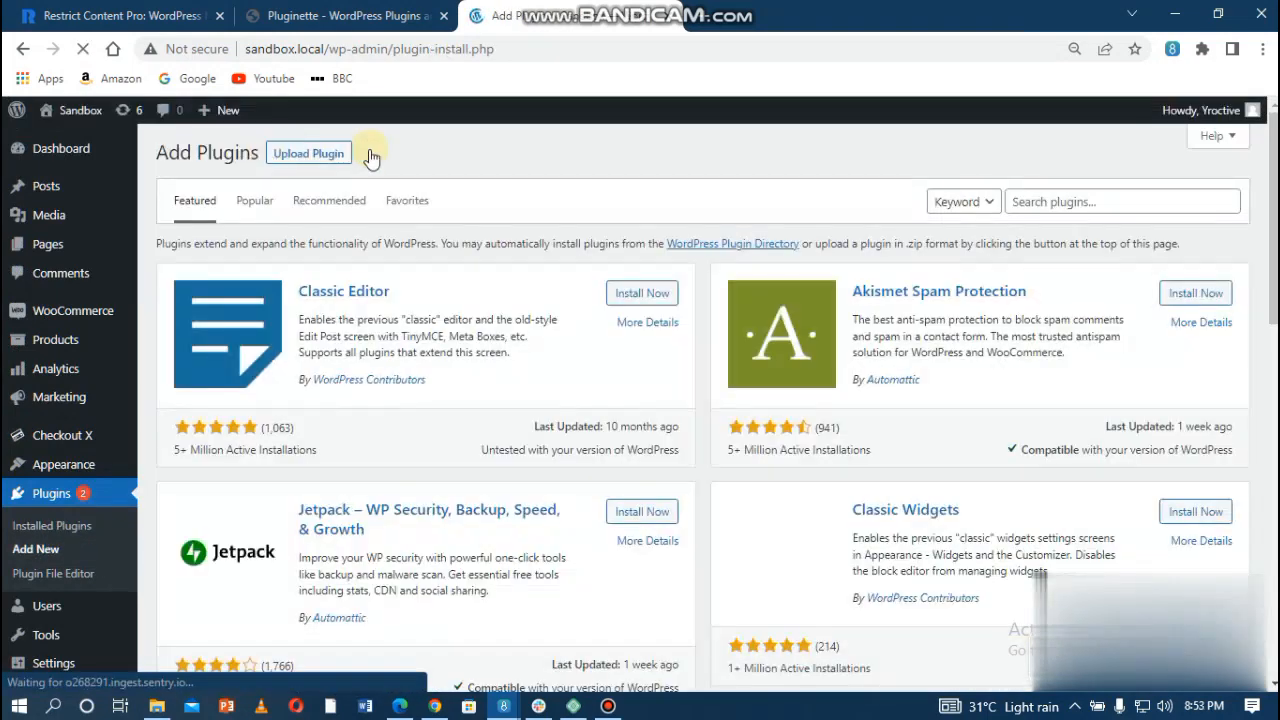
pyautogui.click(1060, 199)
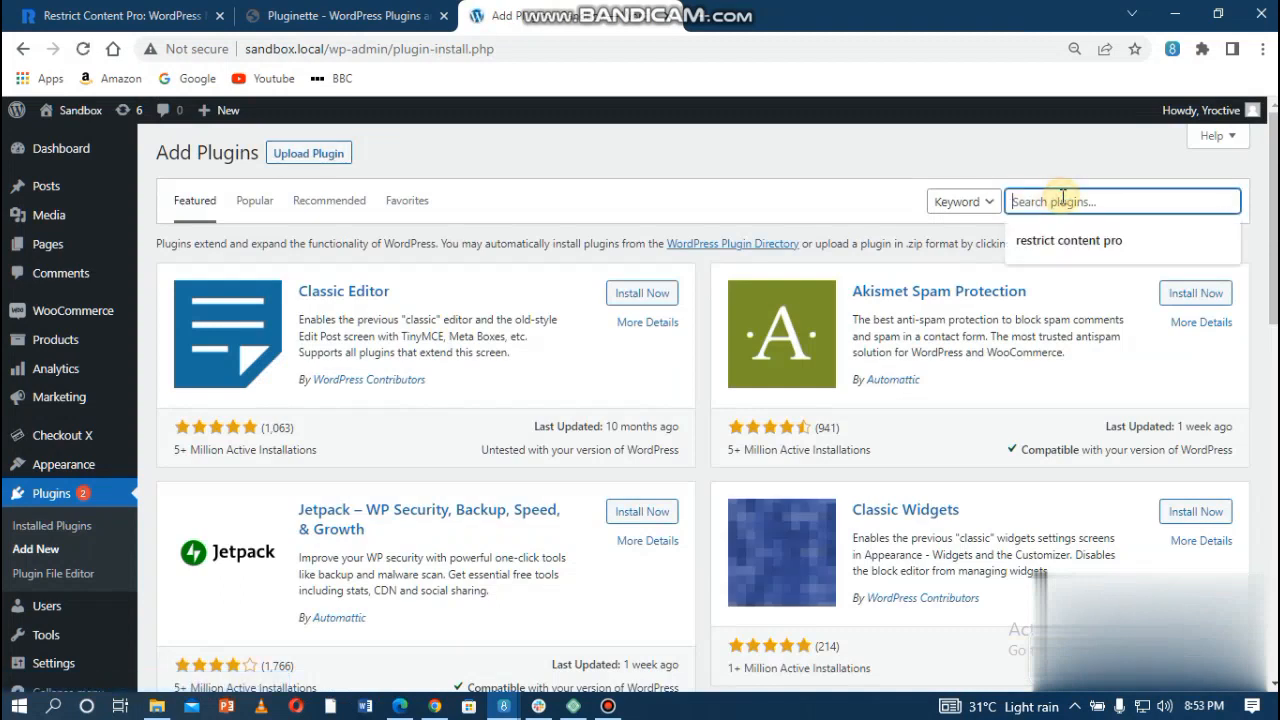
pyautogui.write('restrict content pro')
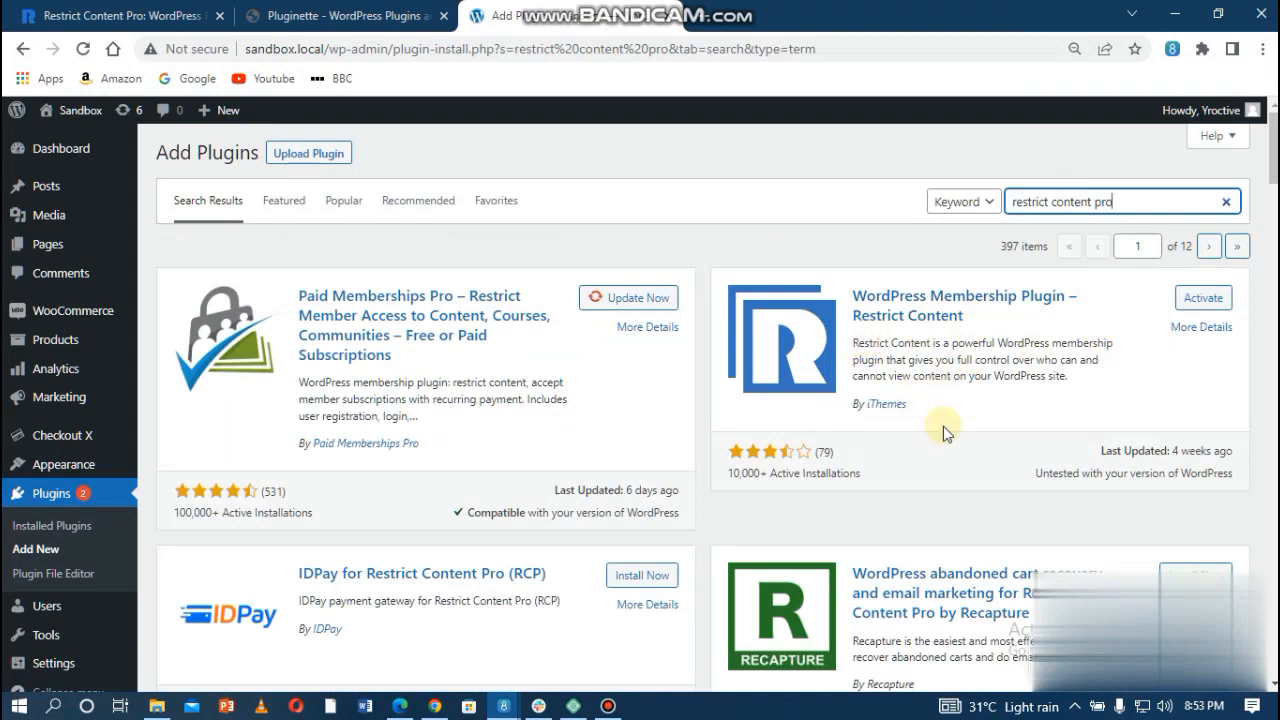
# Review the detailed description and feature list of the WordPress Membership Plugin – Restrict Content, and close its details
pyautogui.click(1204, 330)
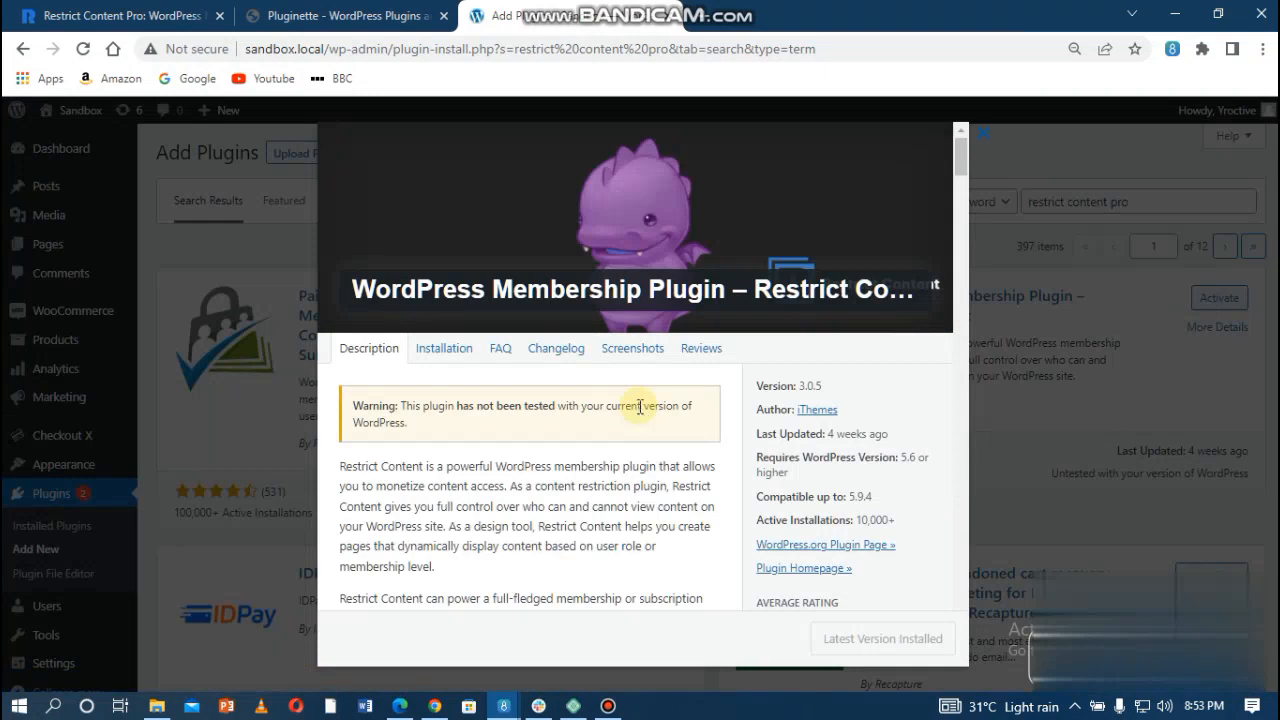
pyautogui.scroll(-2, 640, 406)
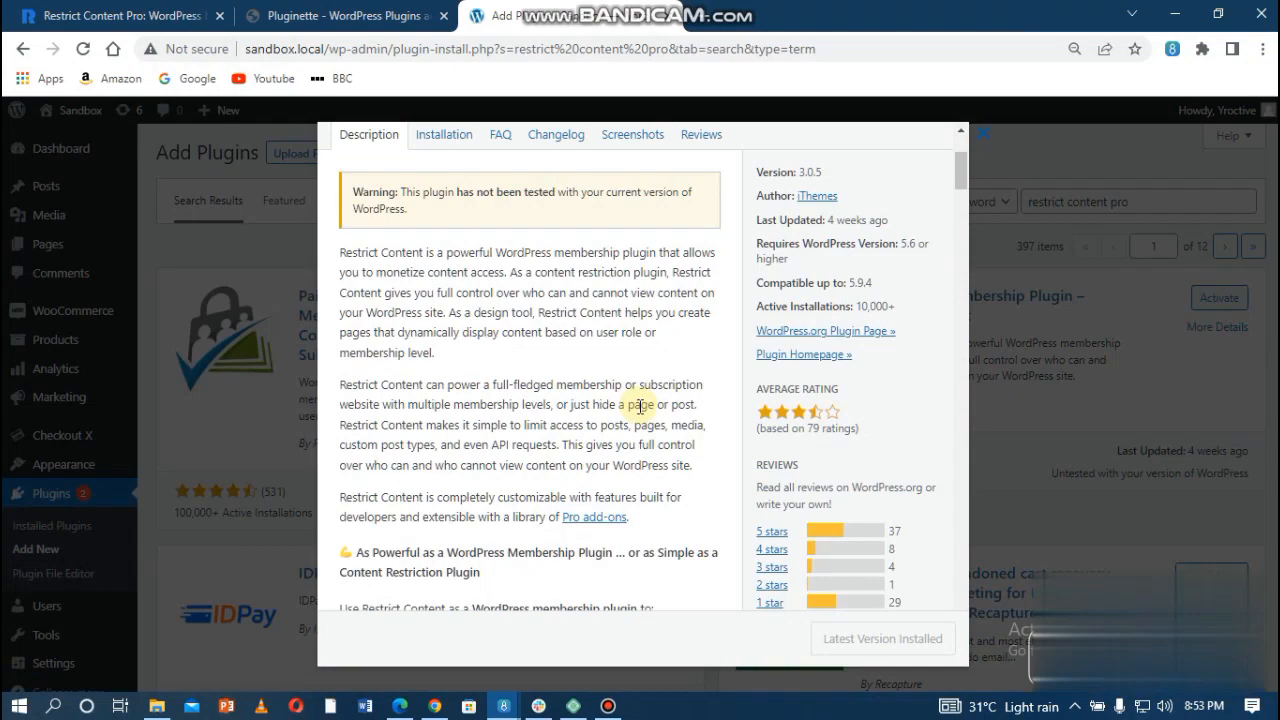
pyautogui.scroll(-3, 640, 405)
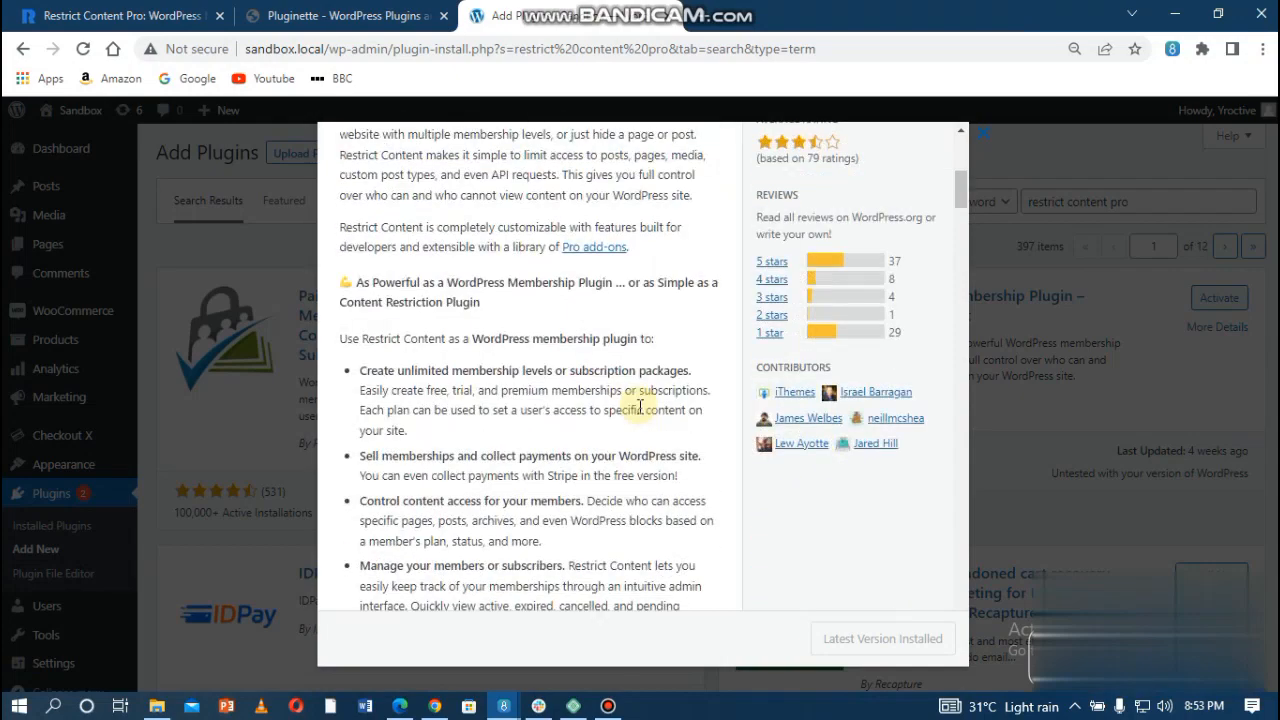
pyautogui.scroll(-6, 640, 405)
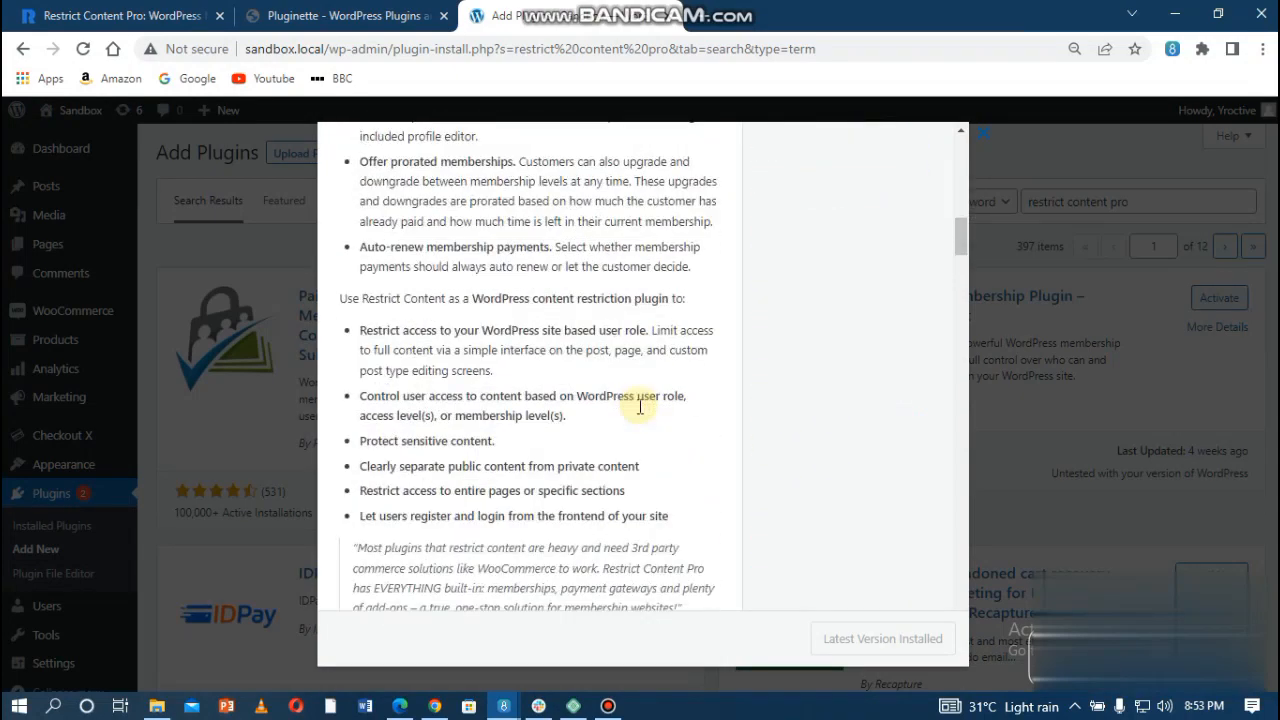
pyautogui.scroll(-3, 640, 405)
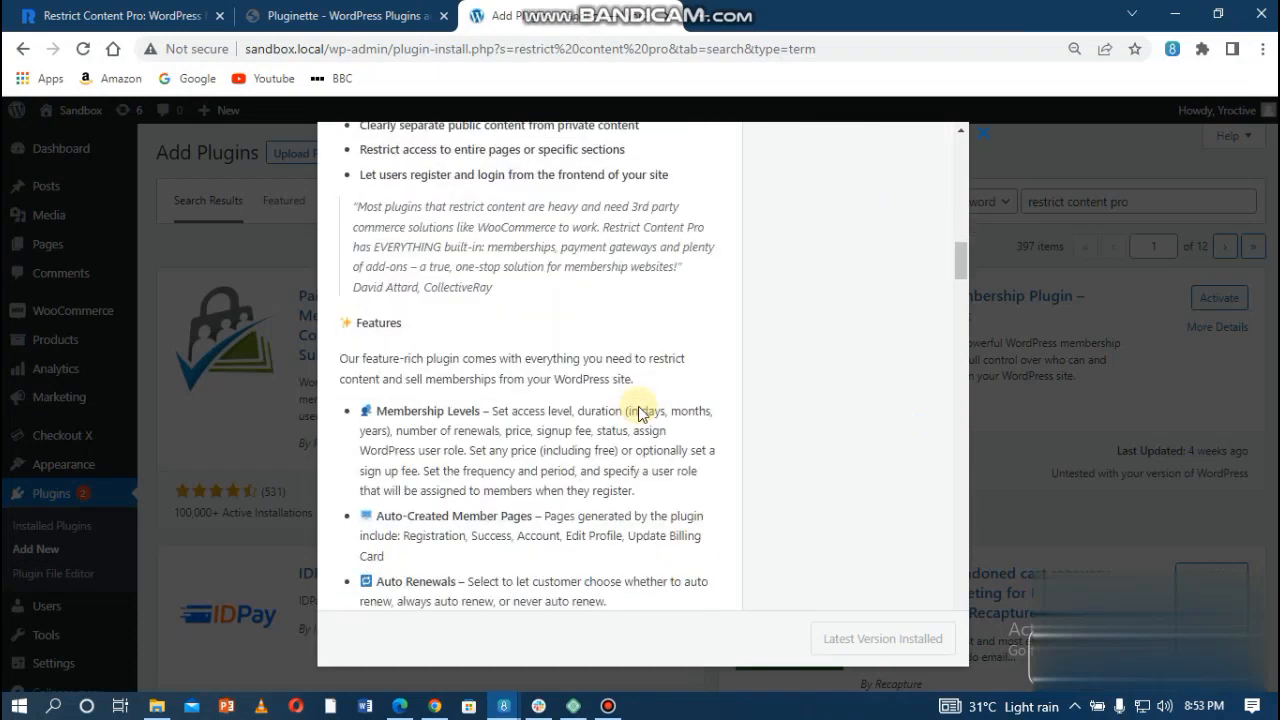
pyautogui.click(253, 421)
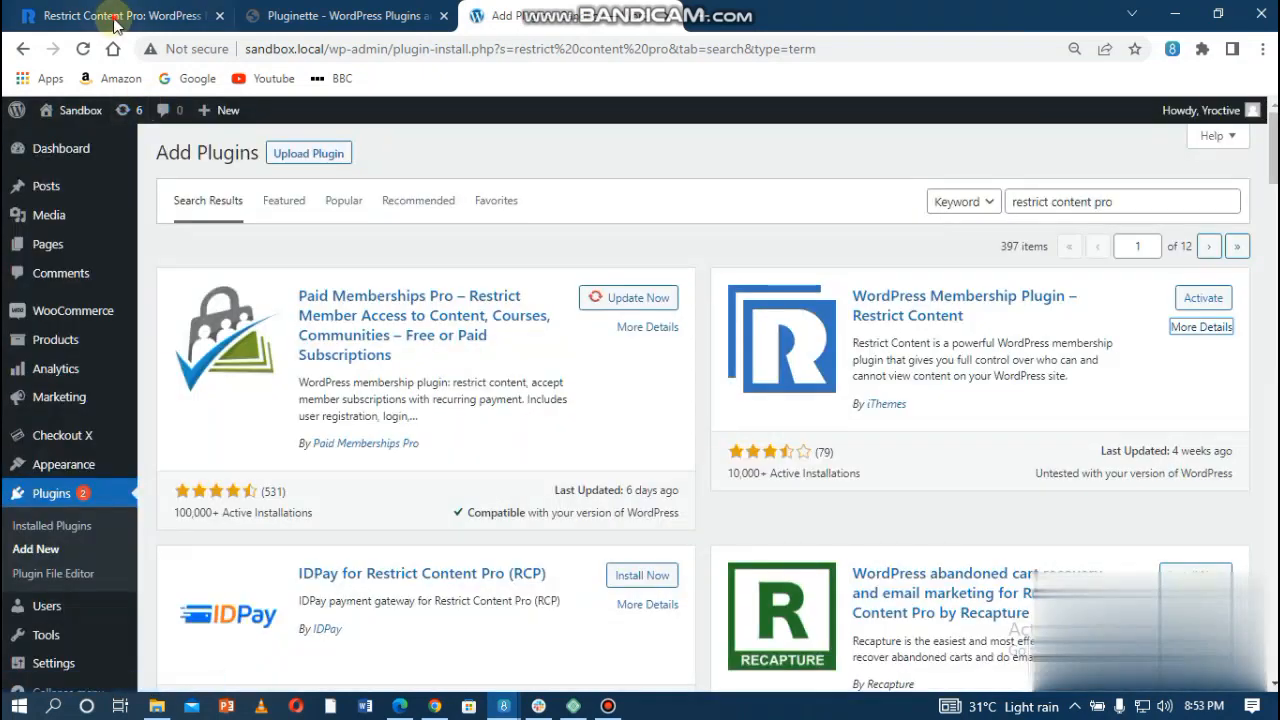
# Compare the 1 Site, 5 Sites and Unlimited pricing plans on the Restrict Content Pro website
pyautogui.click(118, 17)
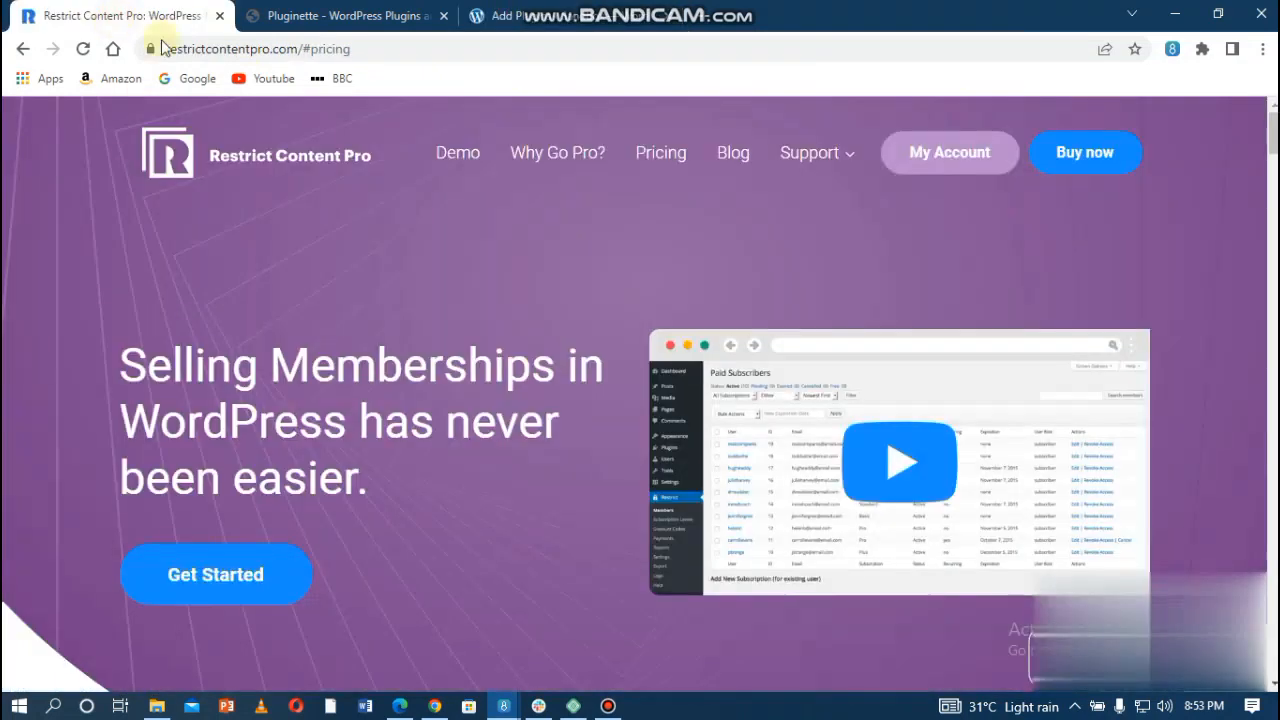
pyautogui.click(1087, 168)
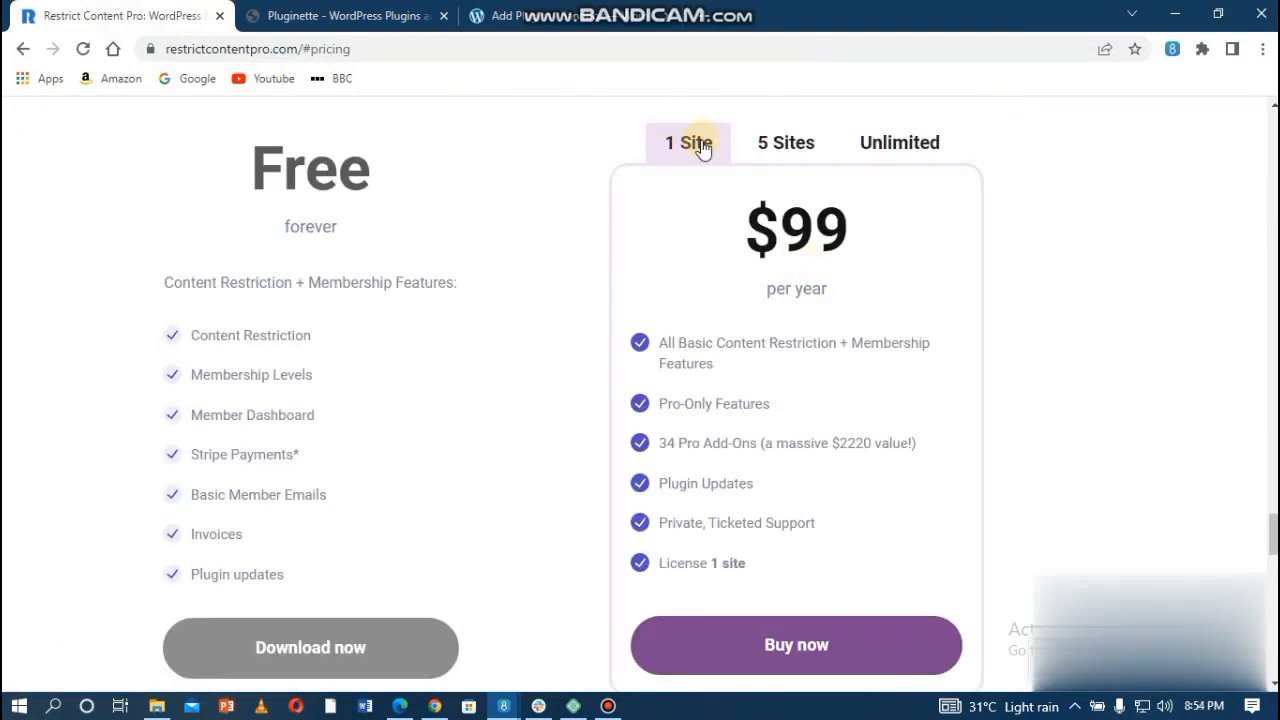
pyautogui.click(768, 146)
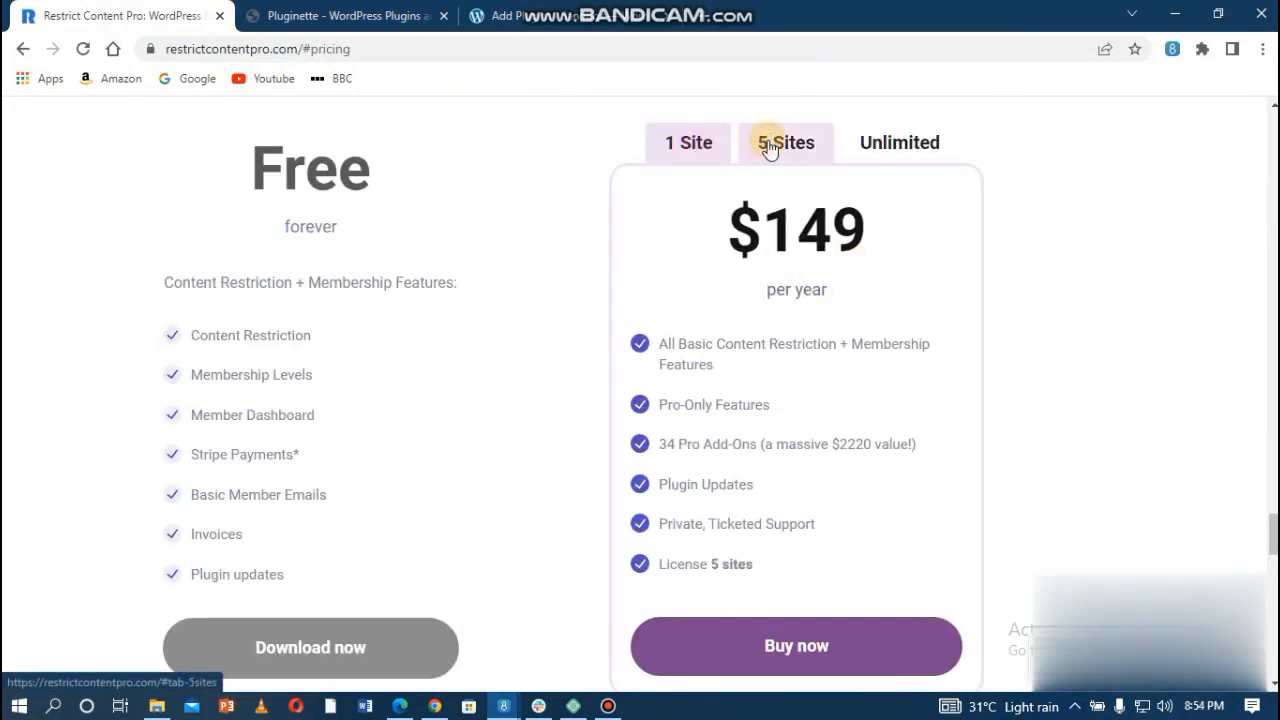
pyautogui.click(875, 150)
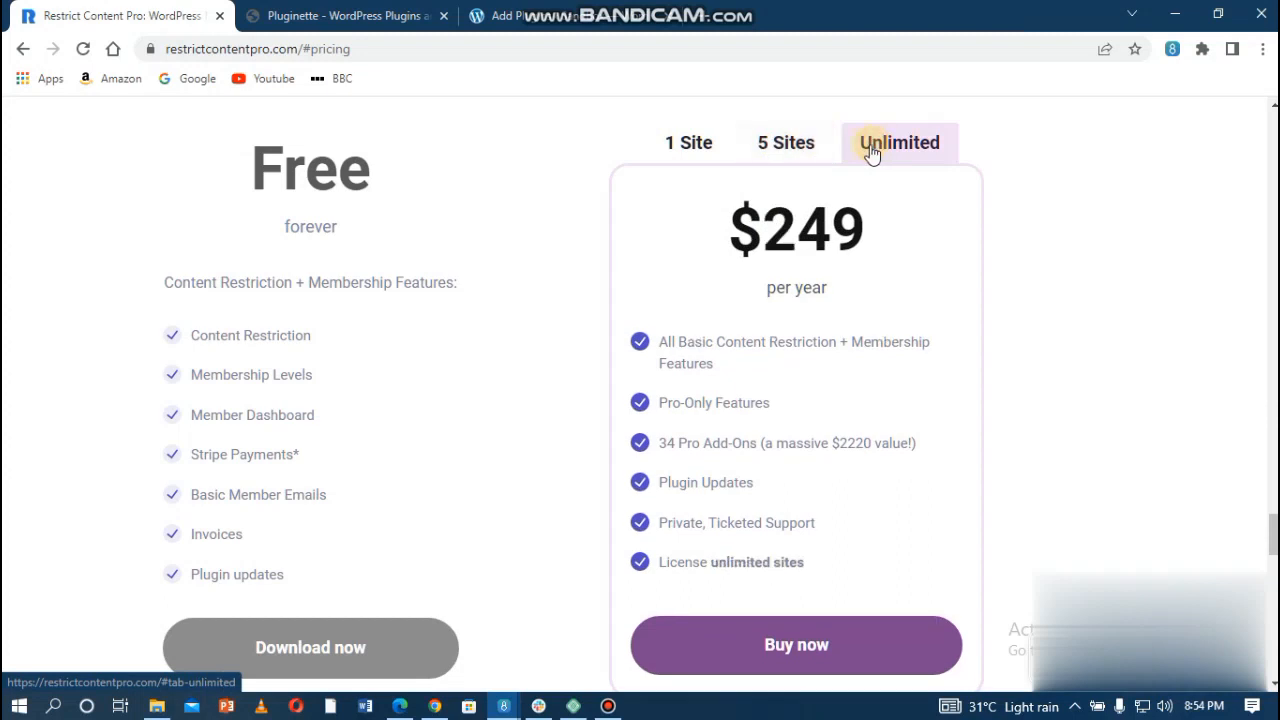
pyautogui.click(689, 154)
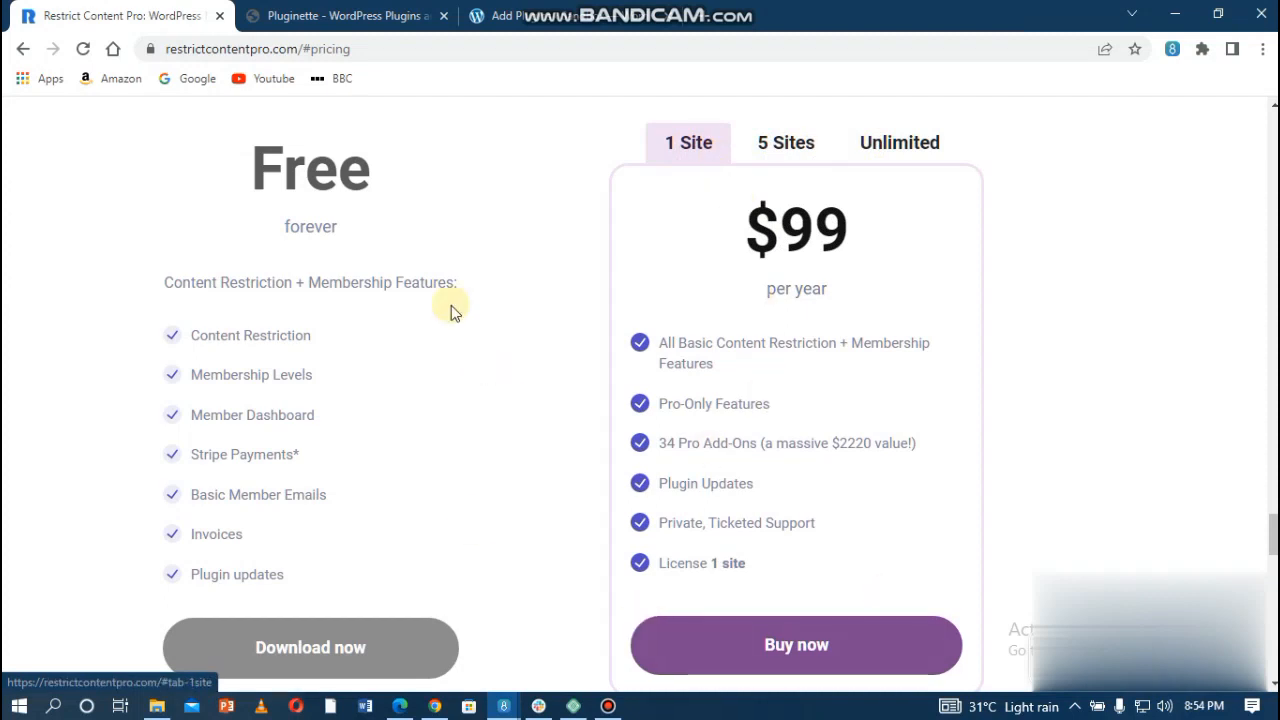
# Choose restrict-content-pro-3.4.4 (1).zip from the Downloads folder as the plugin file to upload to the WordPress site
pyautogui.click(505, 16)
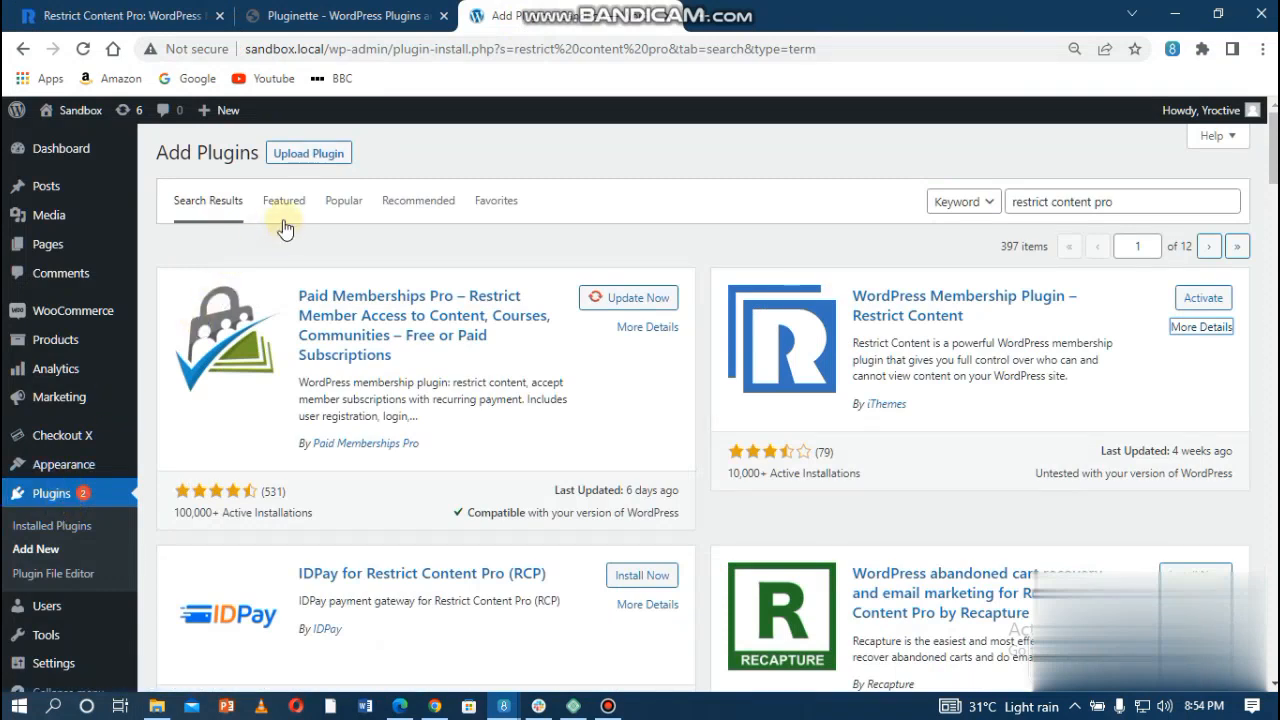
pyautogui.click(290, 160)
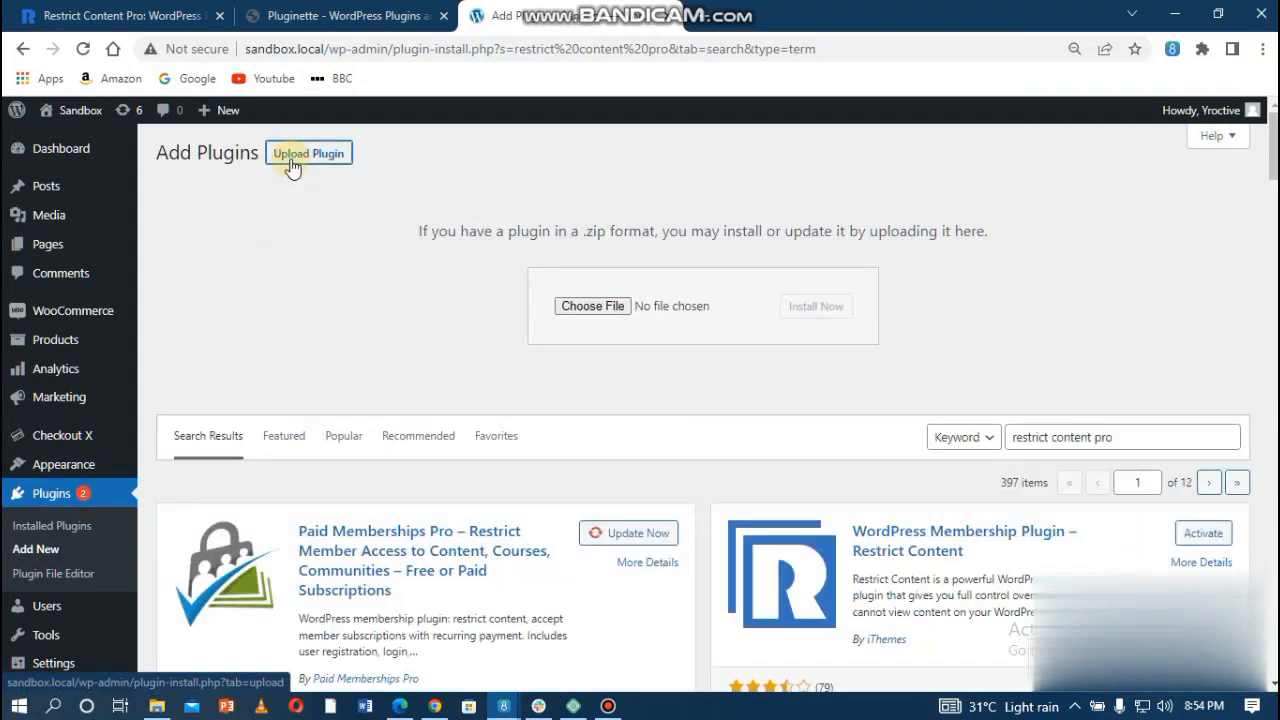
pyautogui.click(600, 312)
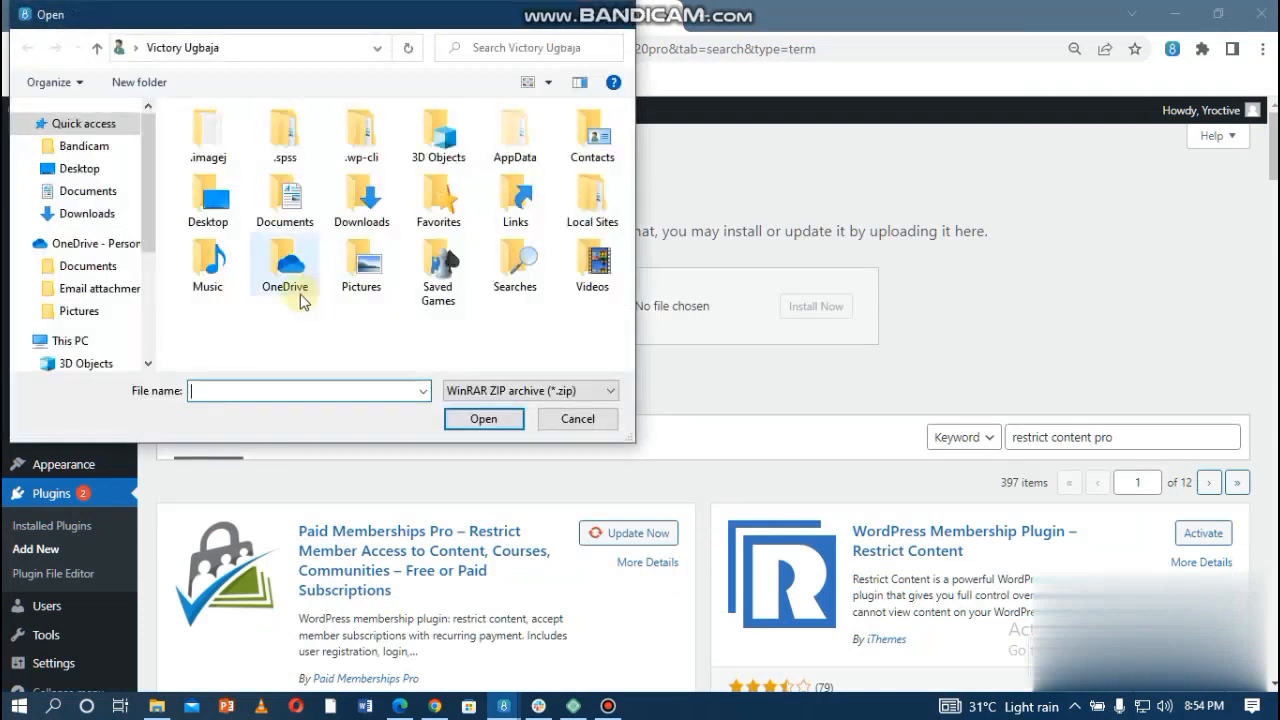
pyautogui.click(87, 216)
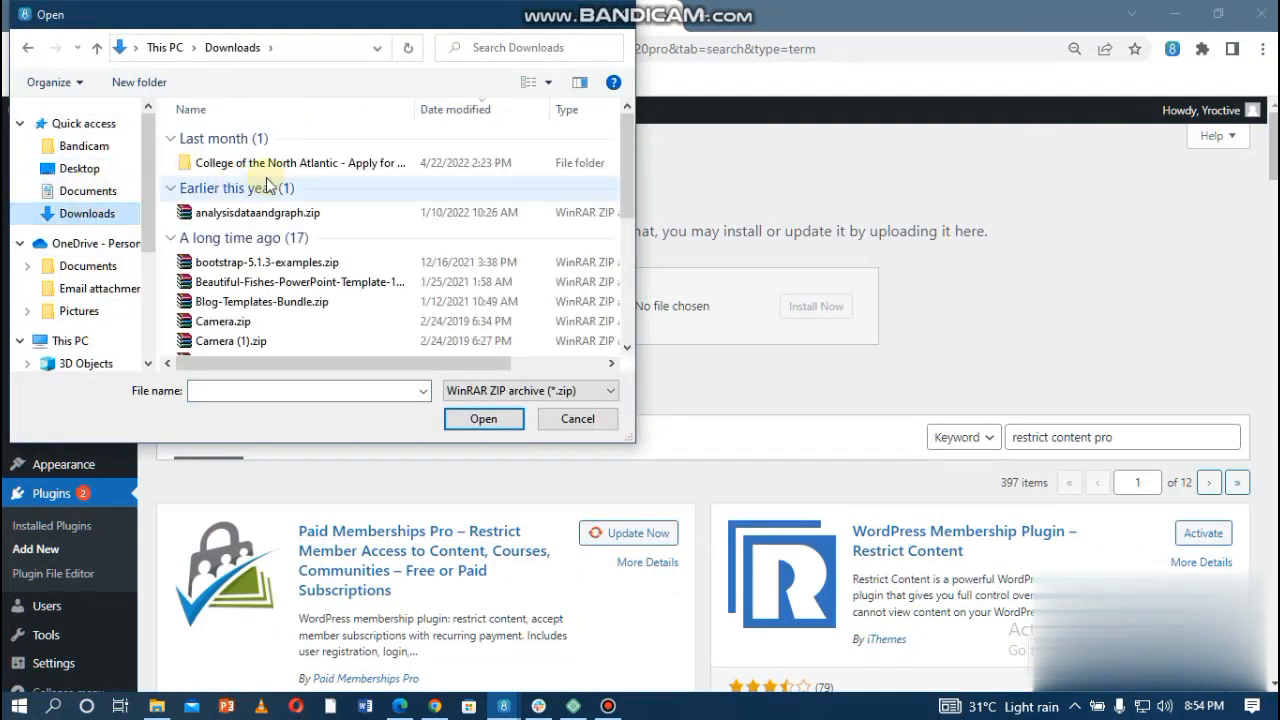
pyautogui.click(246, 212)
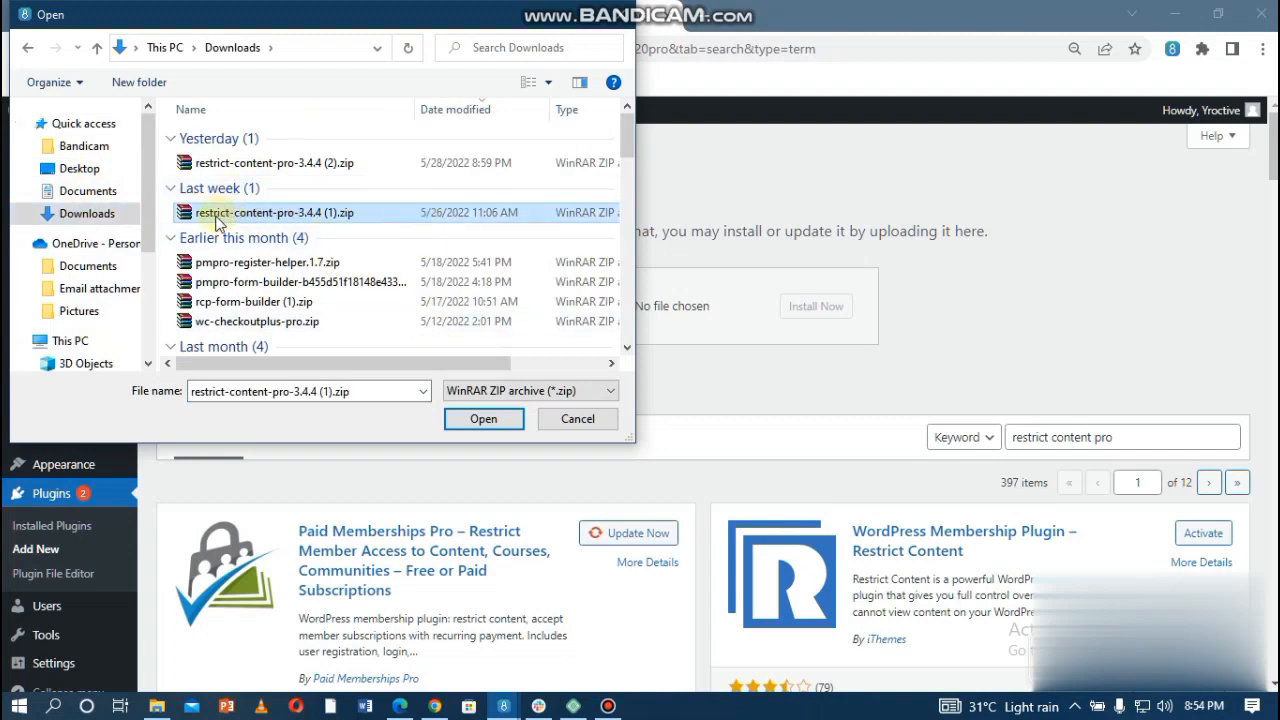
pyautogui.click(498, 421)
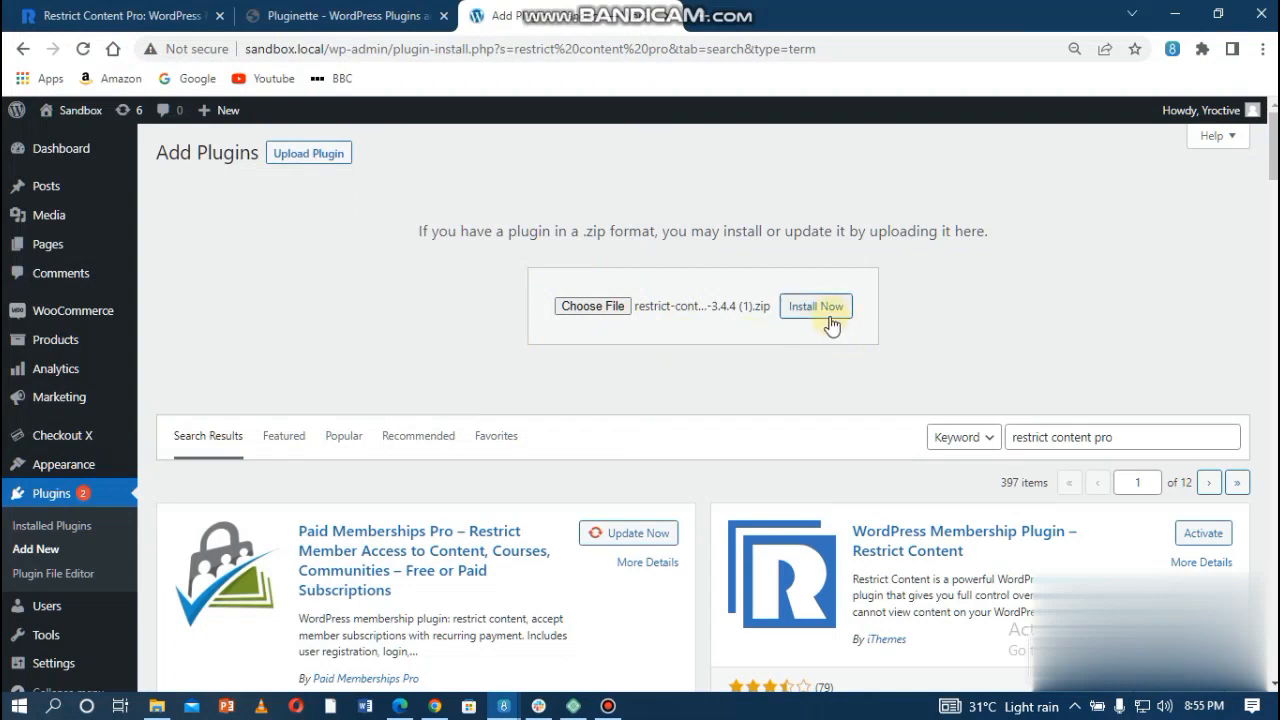
# Activate the Restrict Content Pro plugin from the WordPress site's installed plugins
pyautogui.scroll(-3, 549, 400)
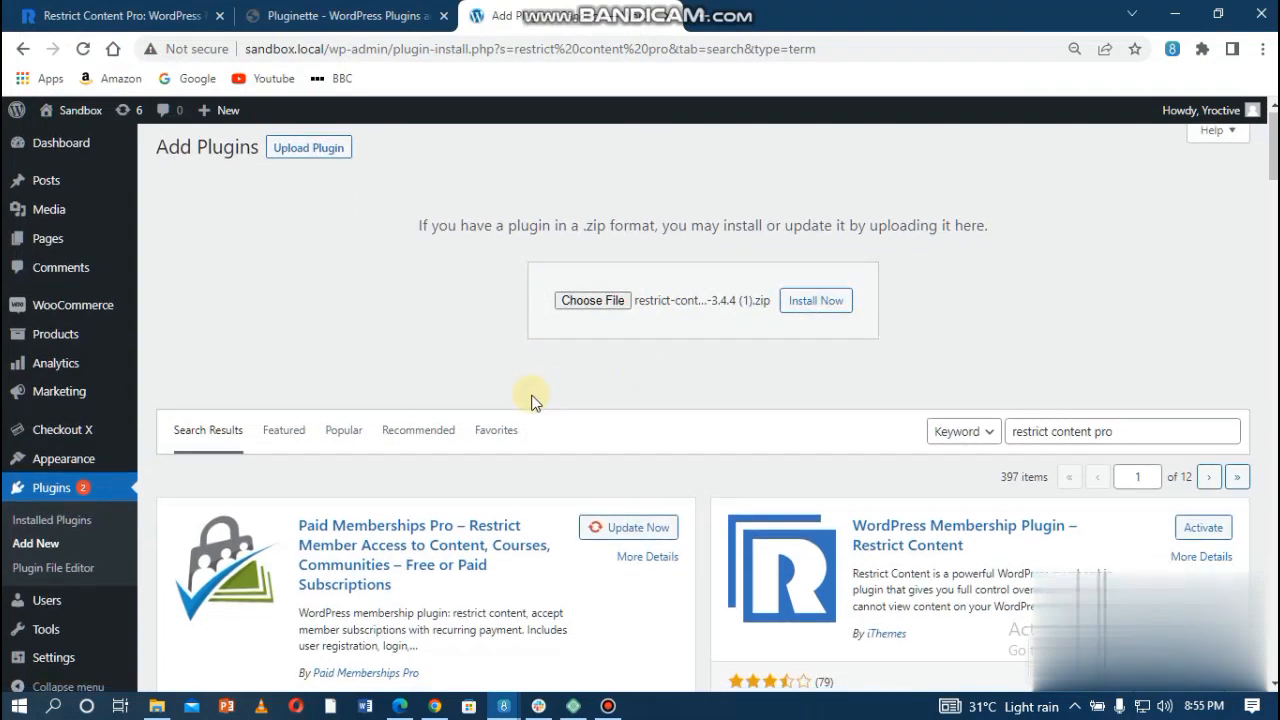
pyautogui.click(66, 476)
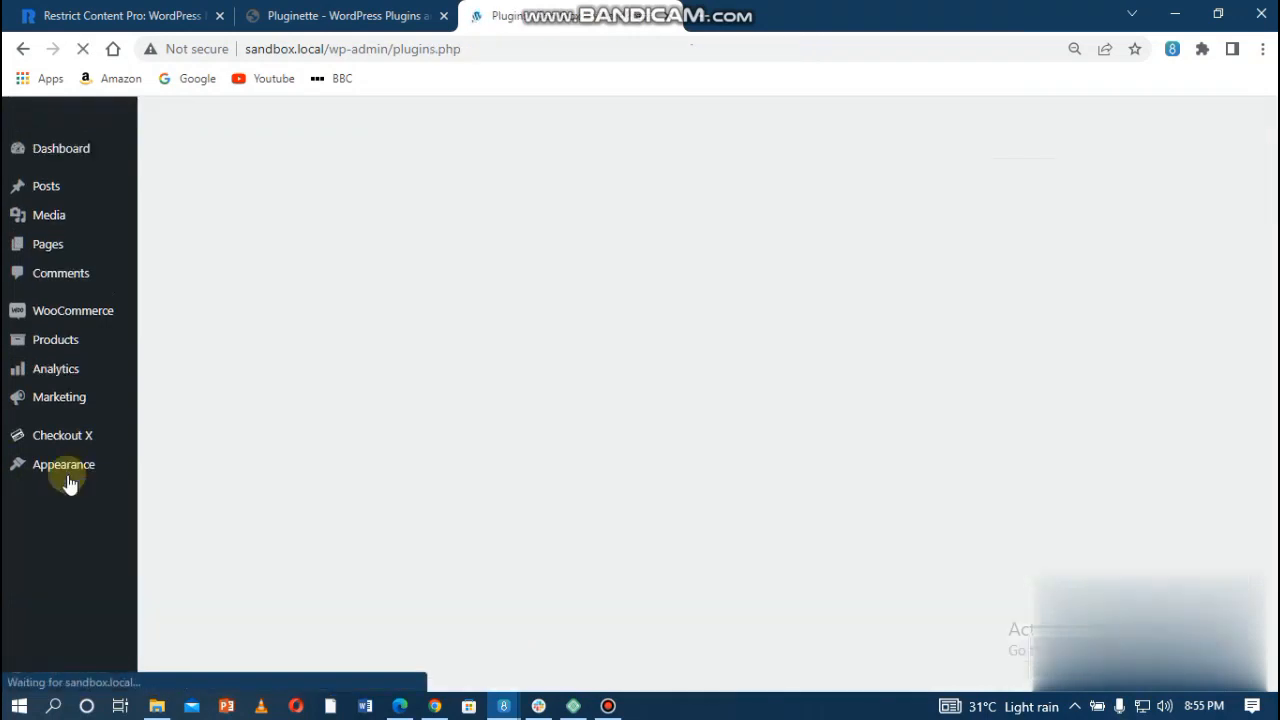
pyautogui.scroll(-4, 201, 456)
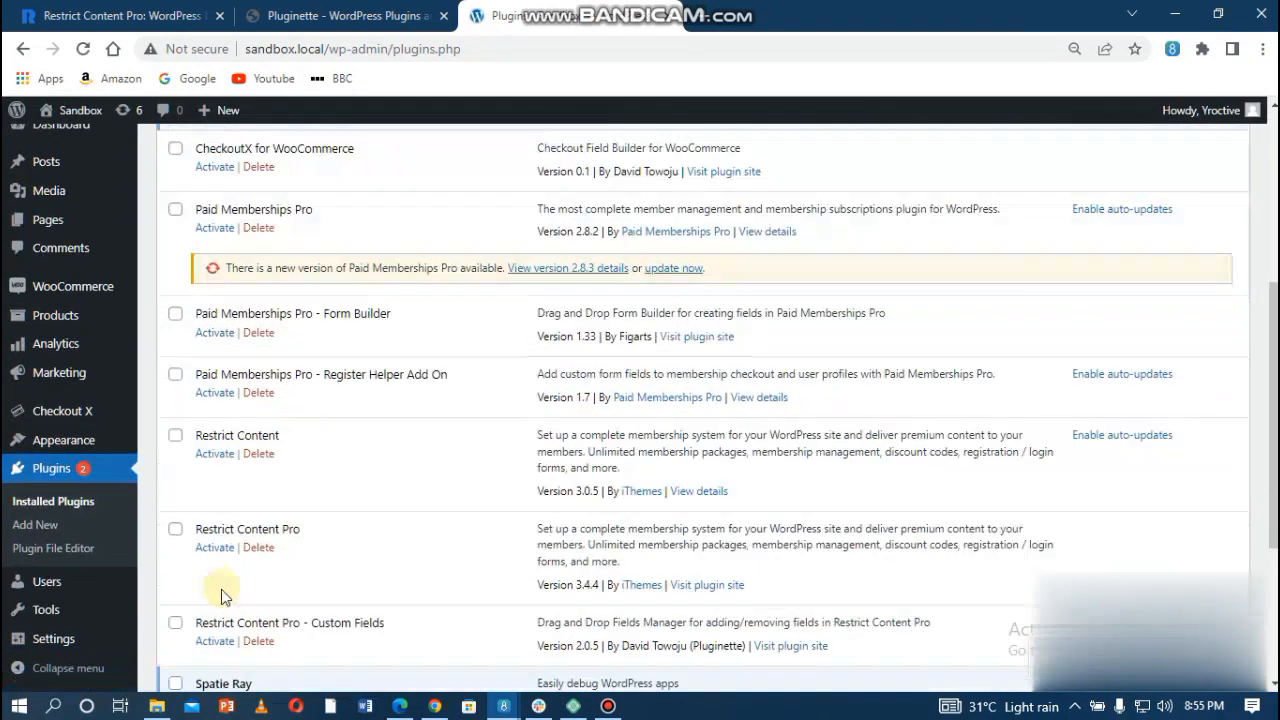
pyautogui.click(221, 552)
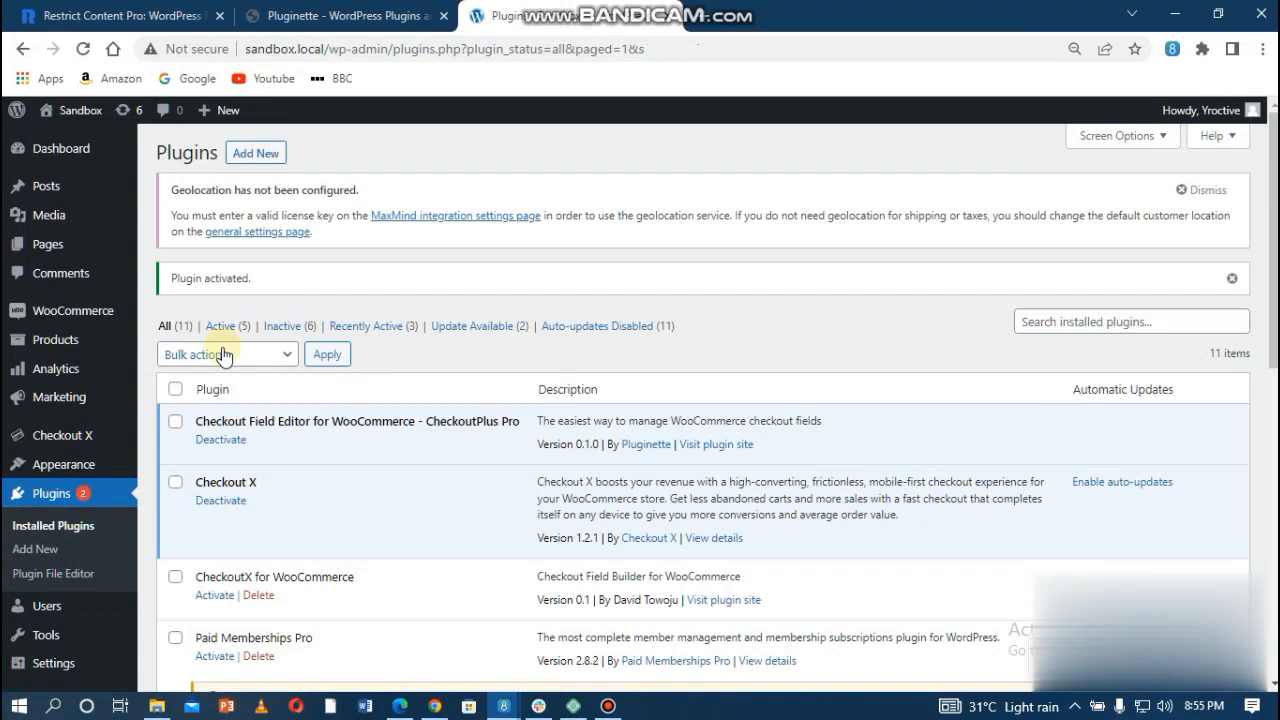
pyautogui.scroll(-3, 224, 354)
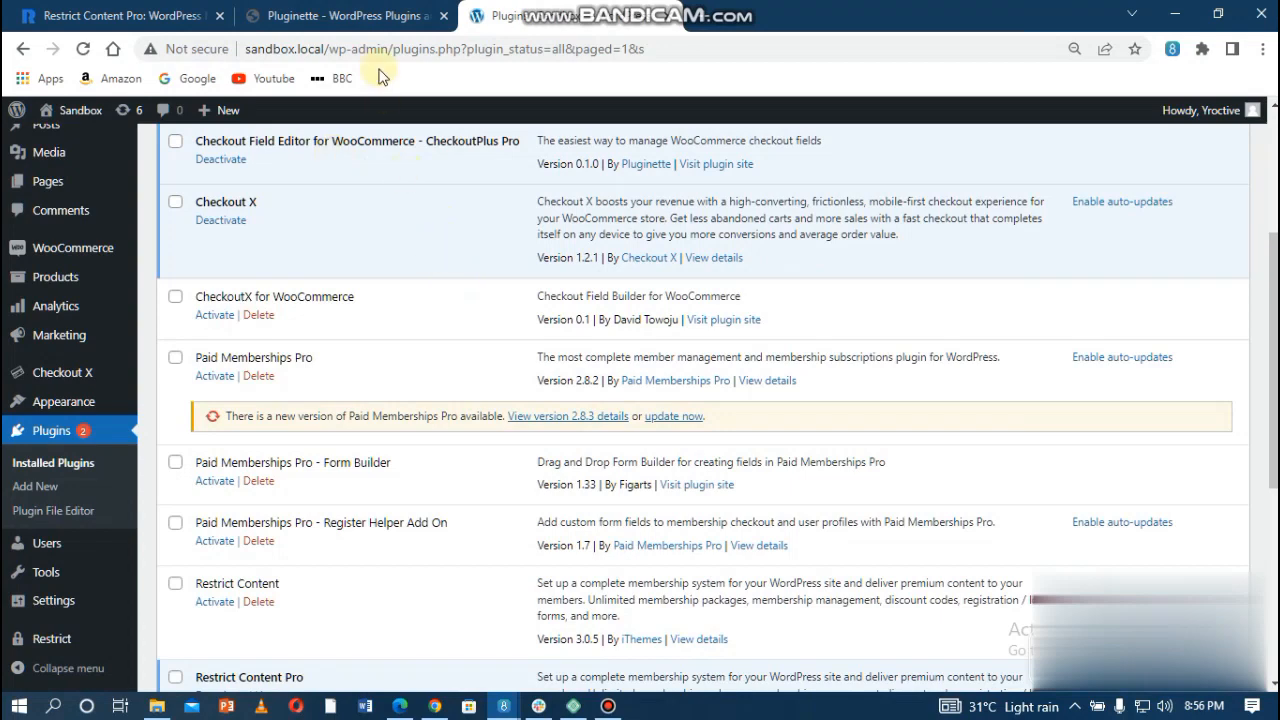
# Browse the product catalogue on the Pluginette website, examining the Restrict Content Pro - Custom Fields add-on and the other plugins
pyautogui.click(350, 18)
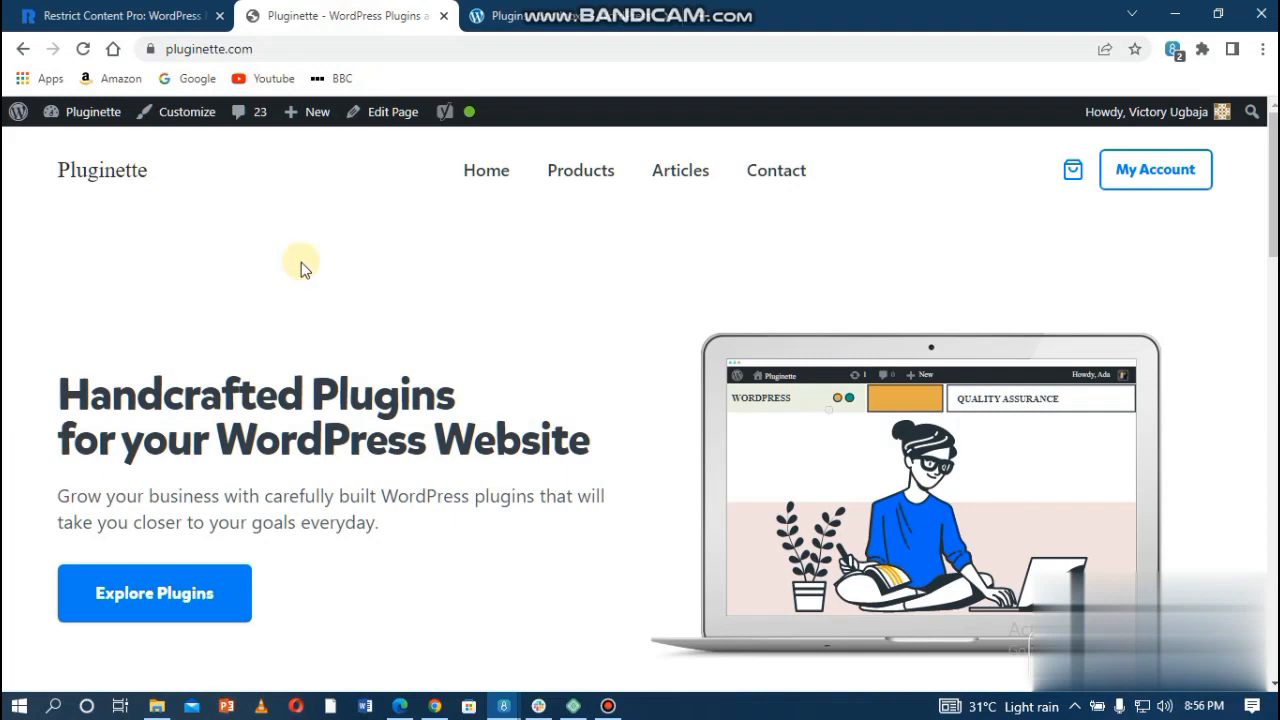
pyautogui.click(170, 609)
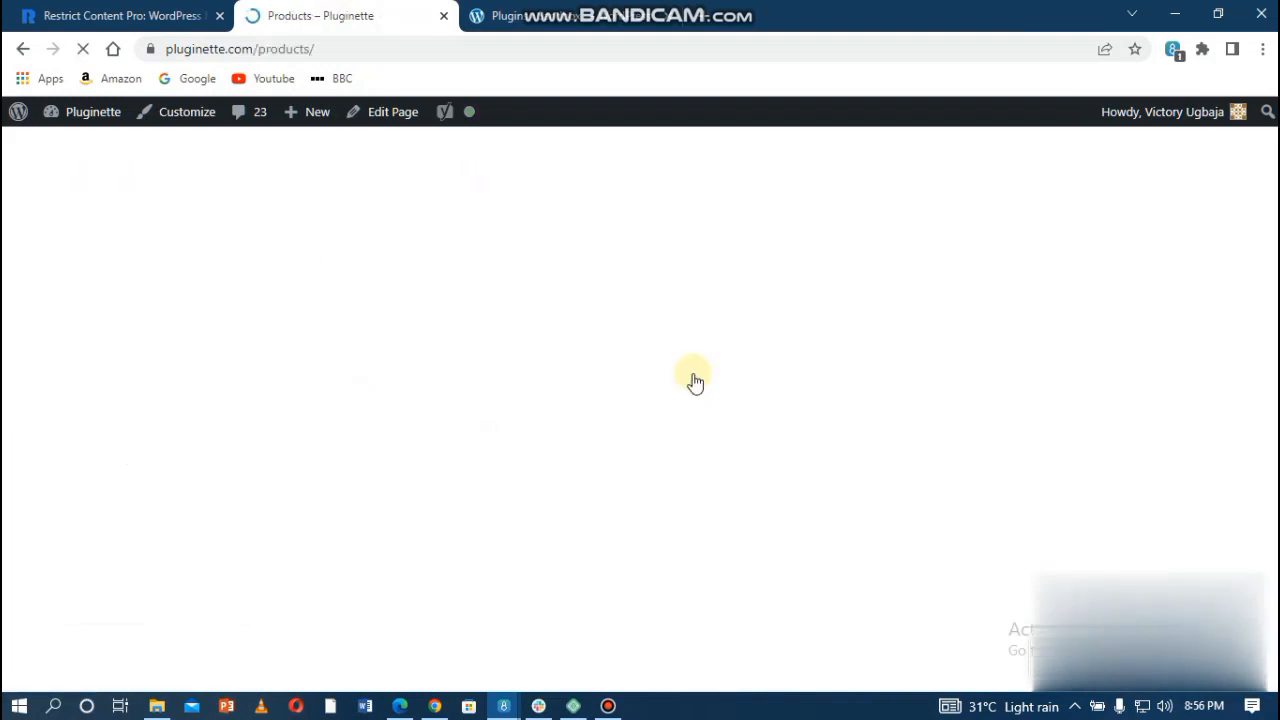
pyautogui.scroll(-3, 728, 457)
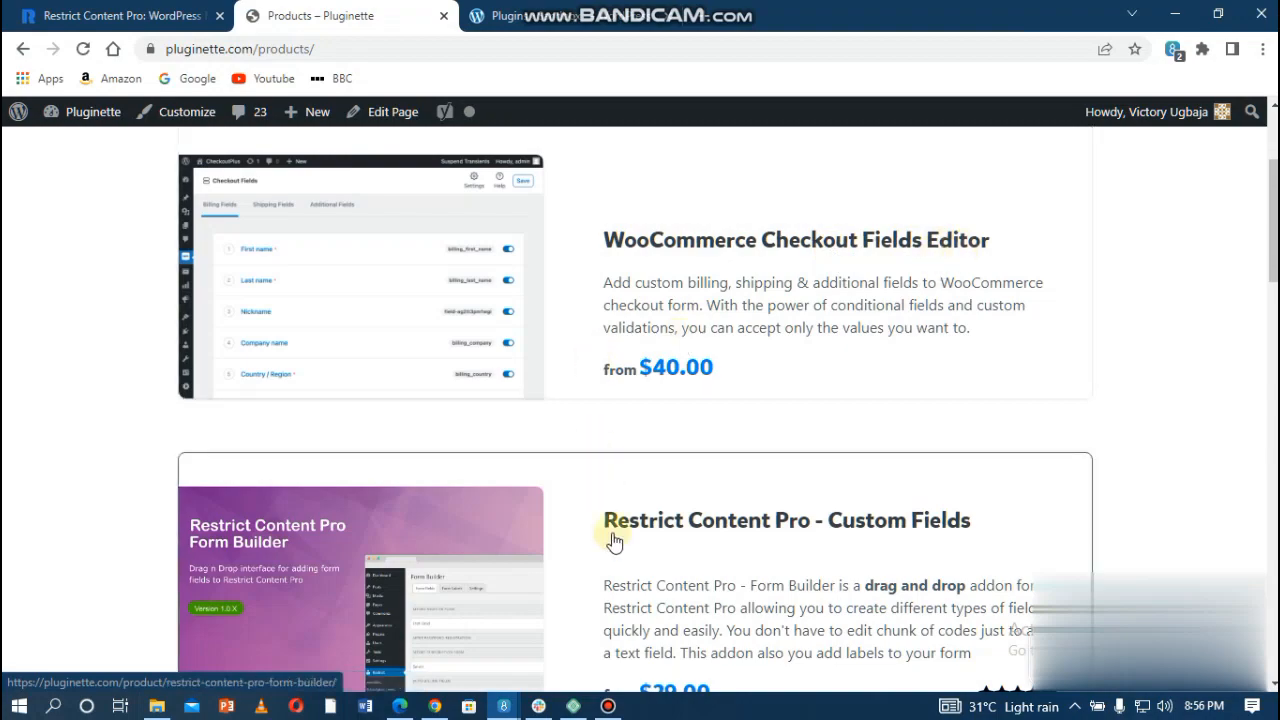
pyautogui.scroll(-4, 614, 541)
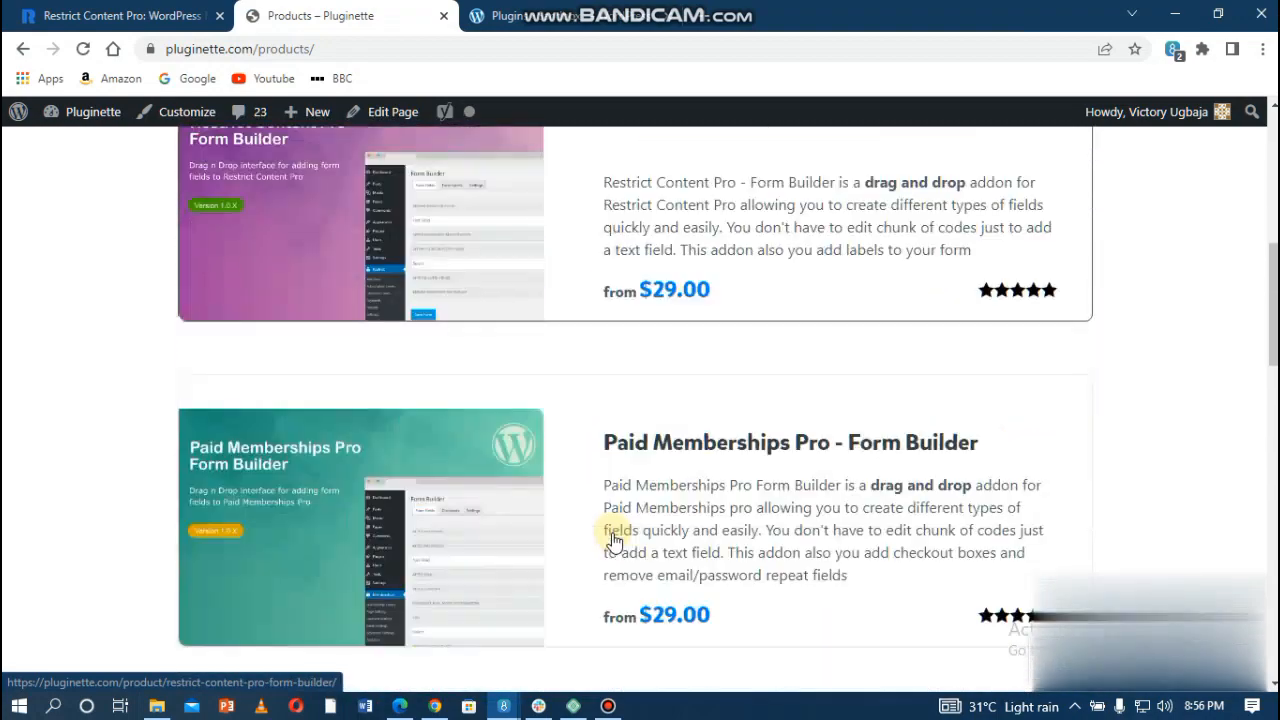
pyautogui.scroll(3, 680, 297)
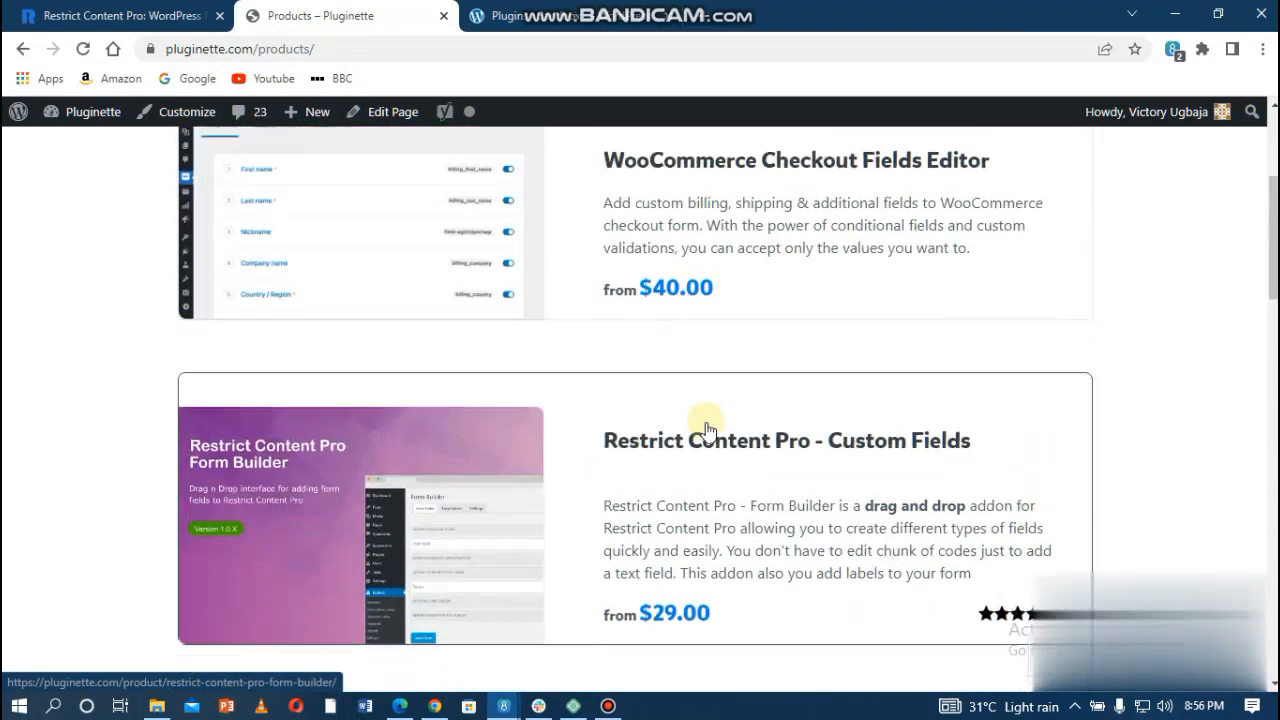
pyautogui.scroll(-3, 700, 417)
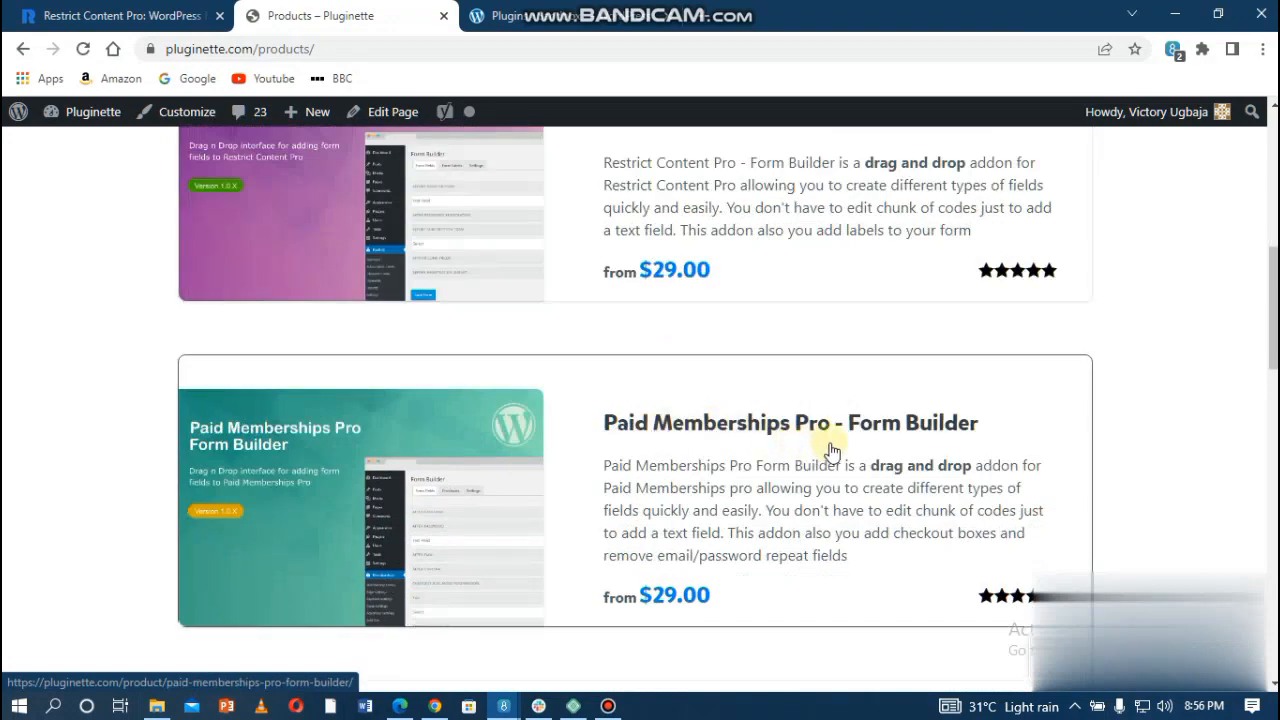
pyautogui.scroll(-3, 757, 540)
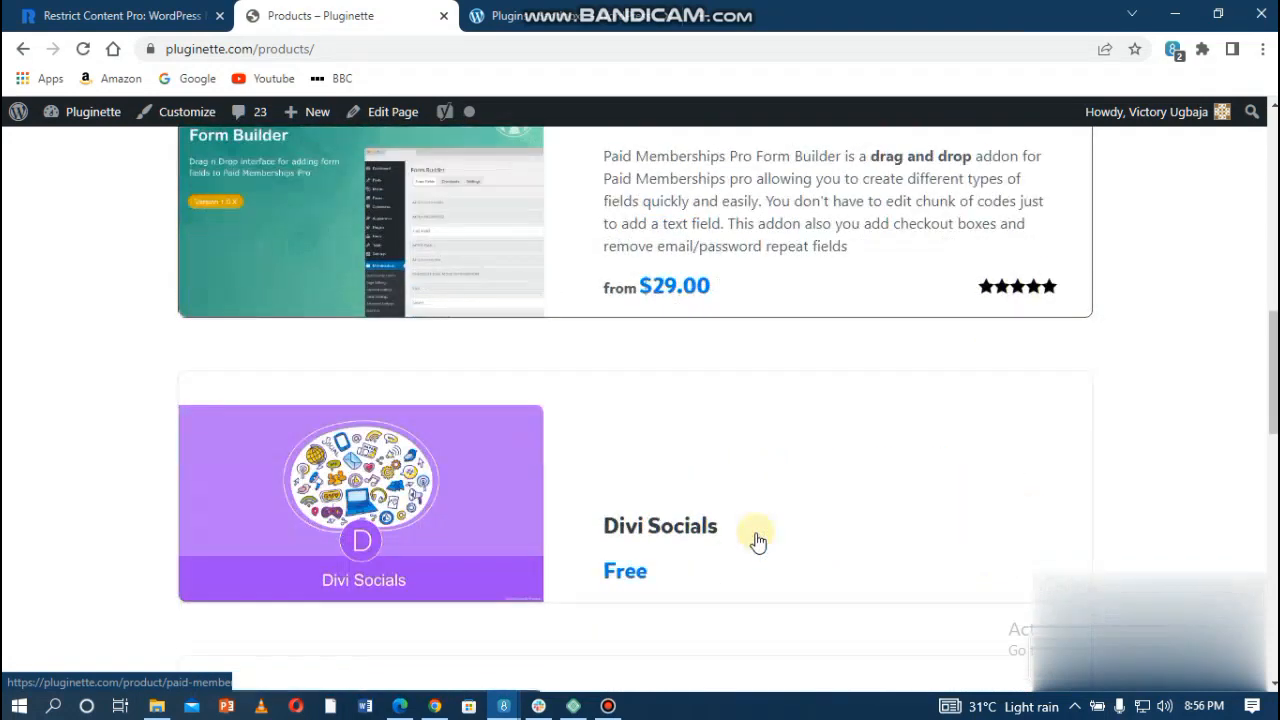
# Look through the rest of the Pluginette catalogue and open the Restrict Content Pro - Custom Fields product page
pyautogui.scroll(-3, 757, 540)
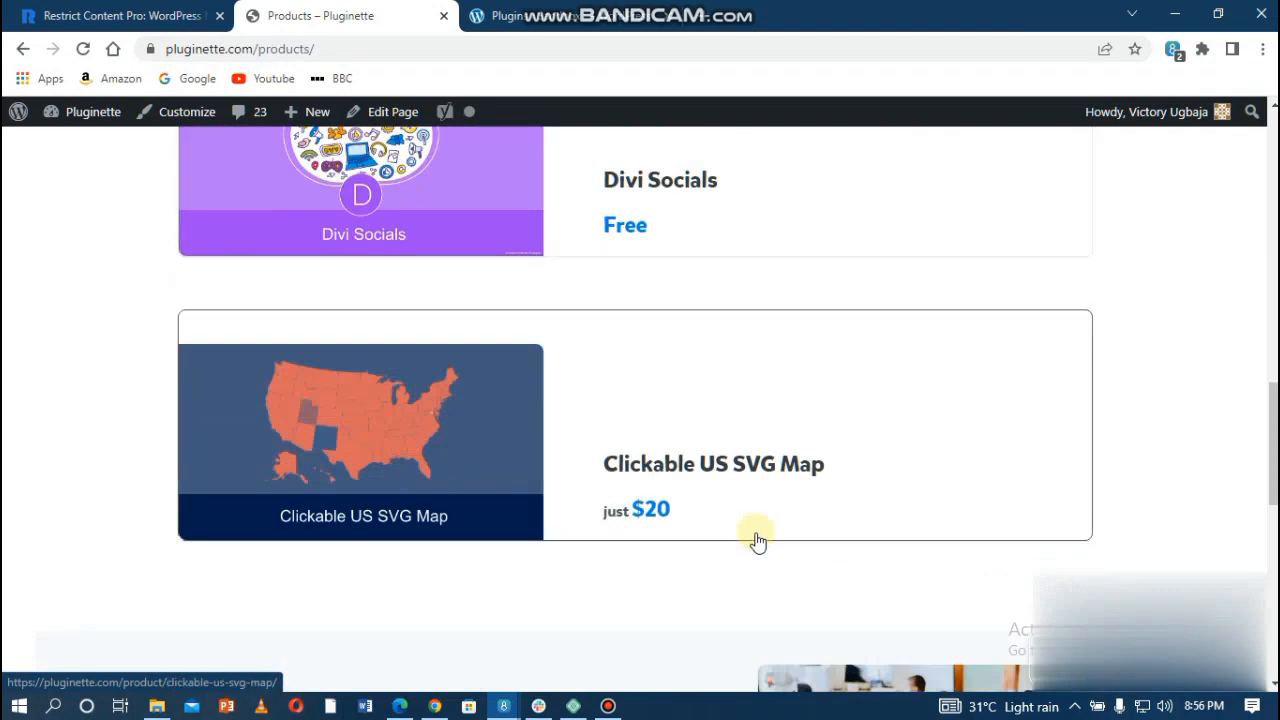
pyautogui.scroll(-1, 757, 540)
pyautogui.scroll(10, 757, 540)
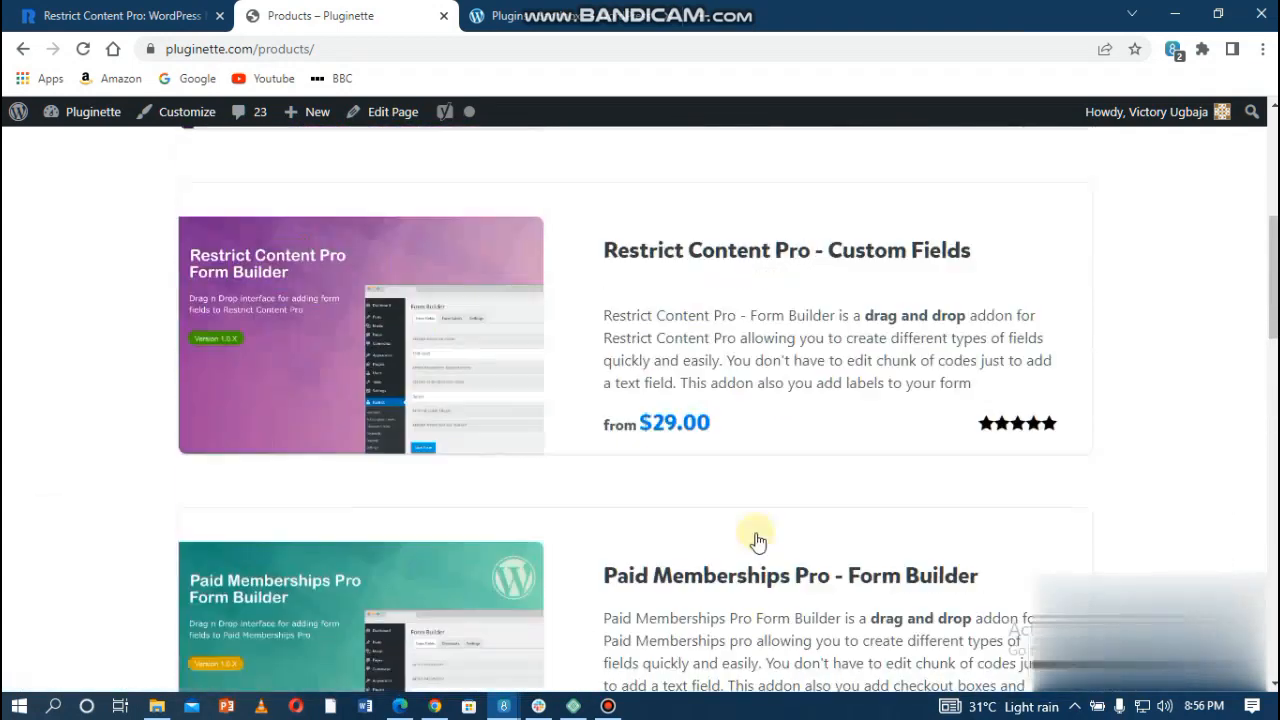
pyautogui.click(631, 277)
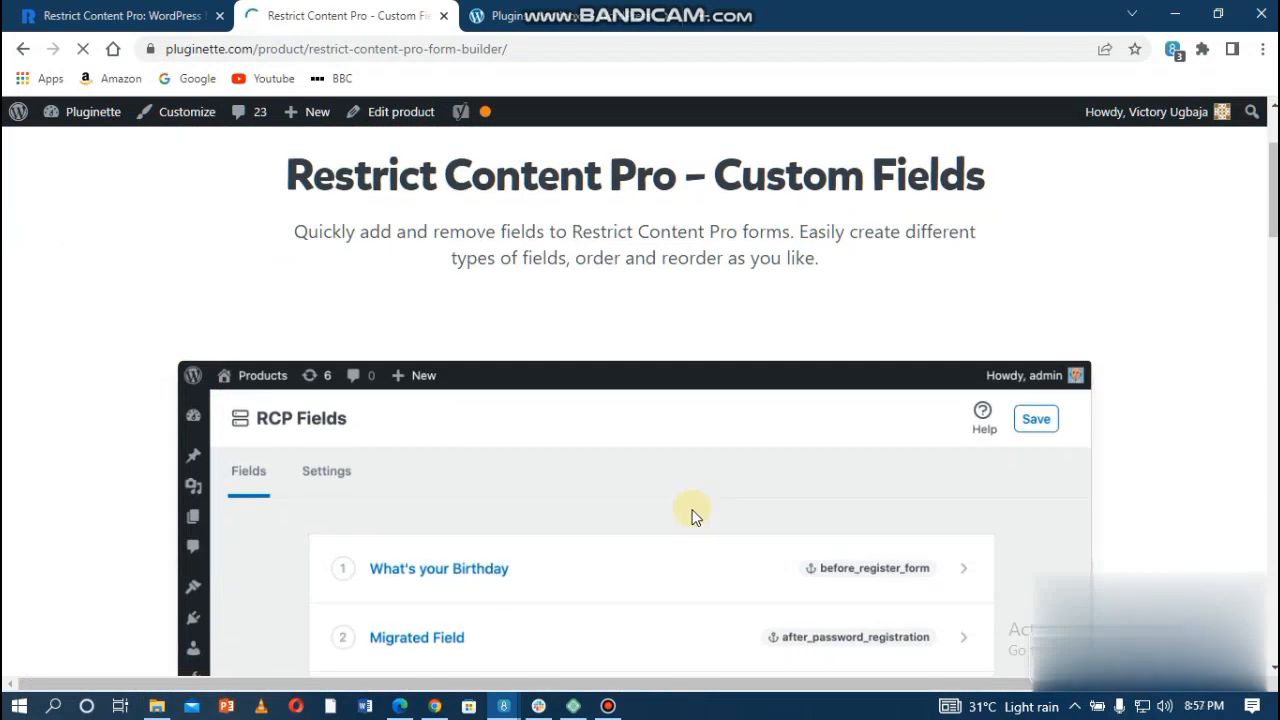
# Examine the Custom Fields add-on's features and its Basic, Professional and Ultimate pricing plans
pyautogui.scroll(-1, 695, 515)
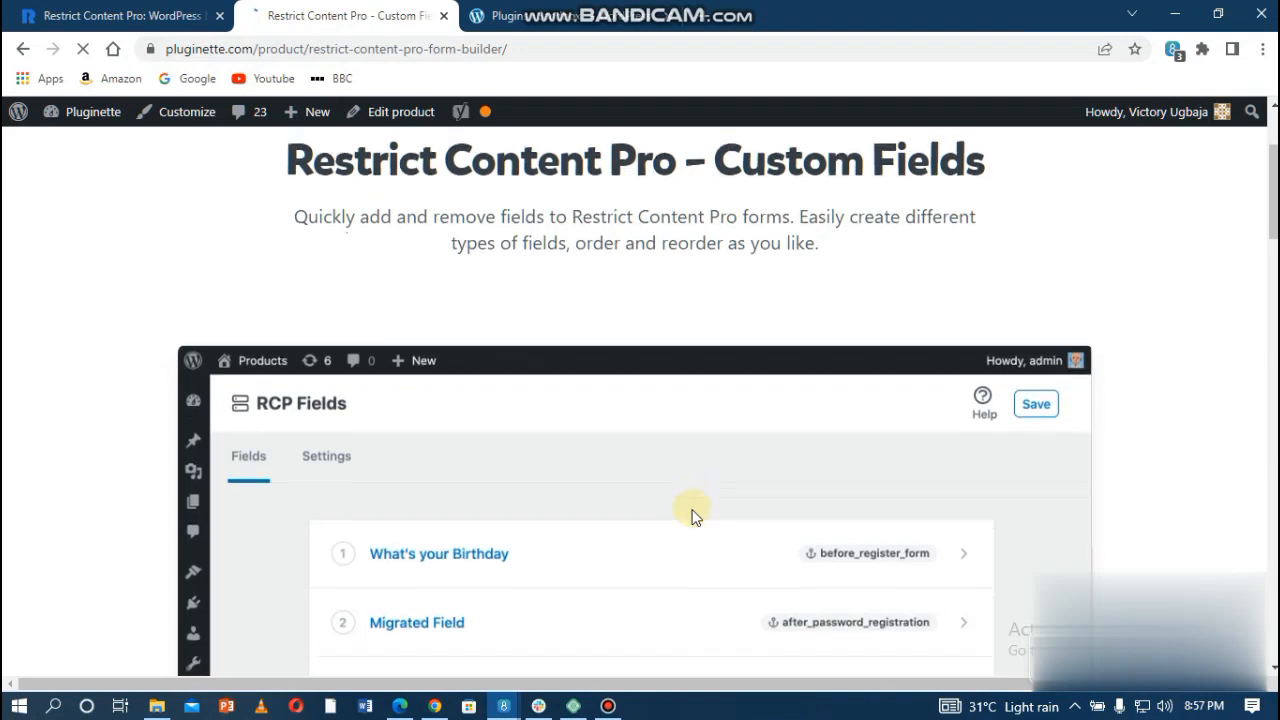
pyautogui.scroll(-2, 695, 515)
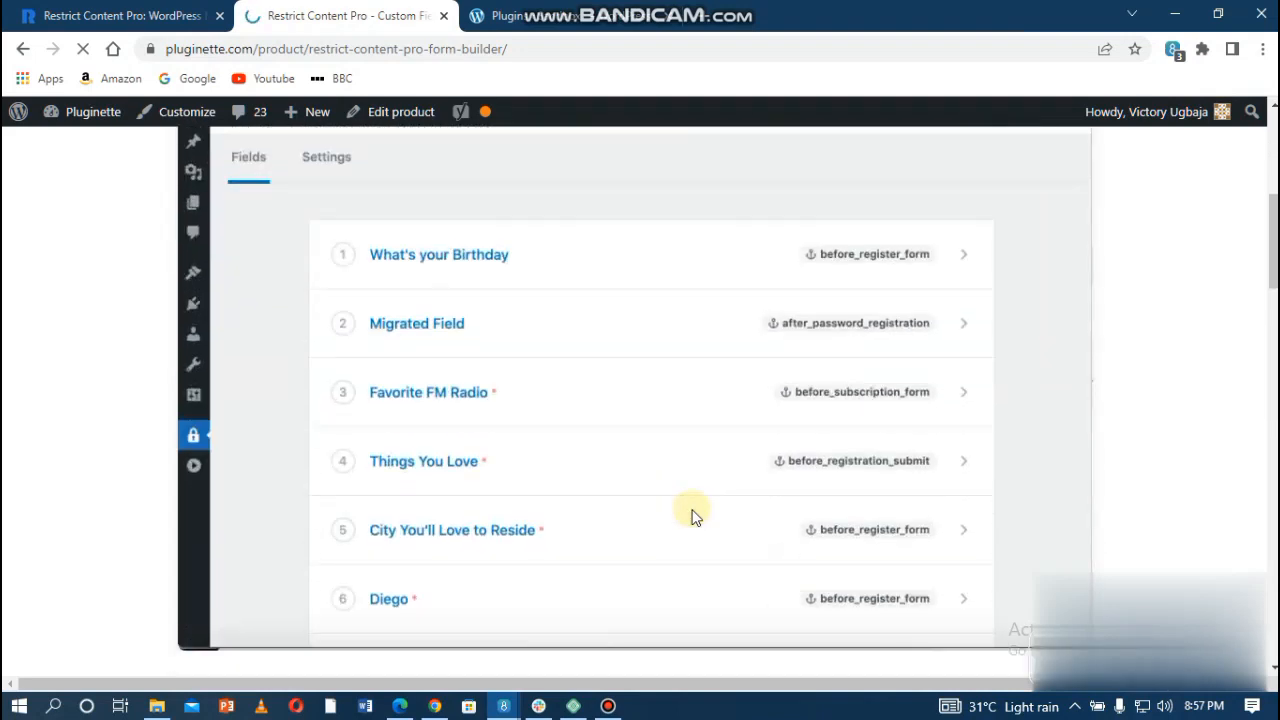
pyautogui.scroll(-7, 695, 515)
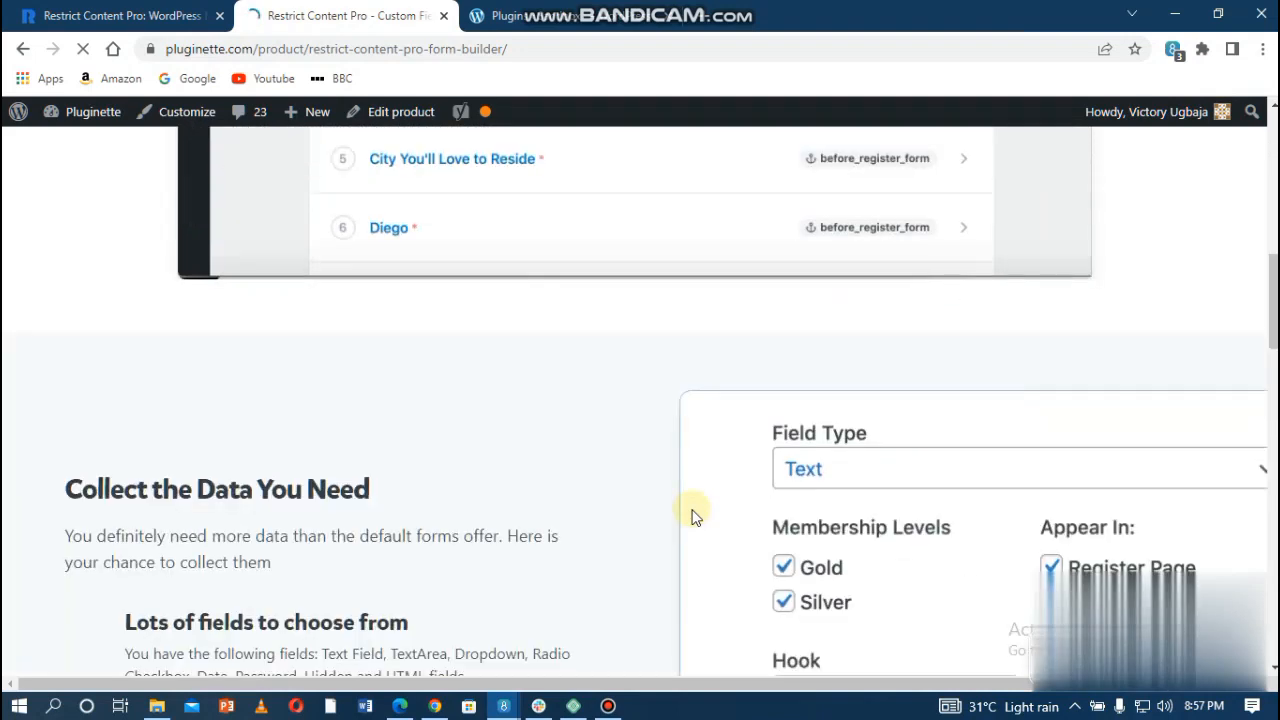
pyautogui.scroll(-3, 695, 517)
pyautogui.scroll(11, 695, 517)
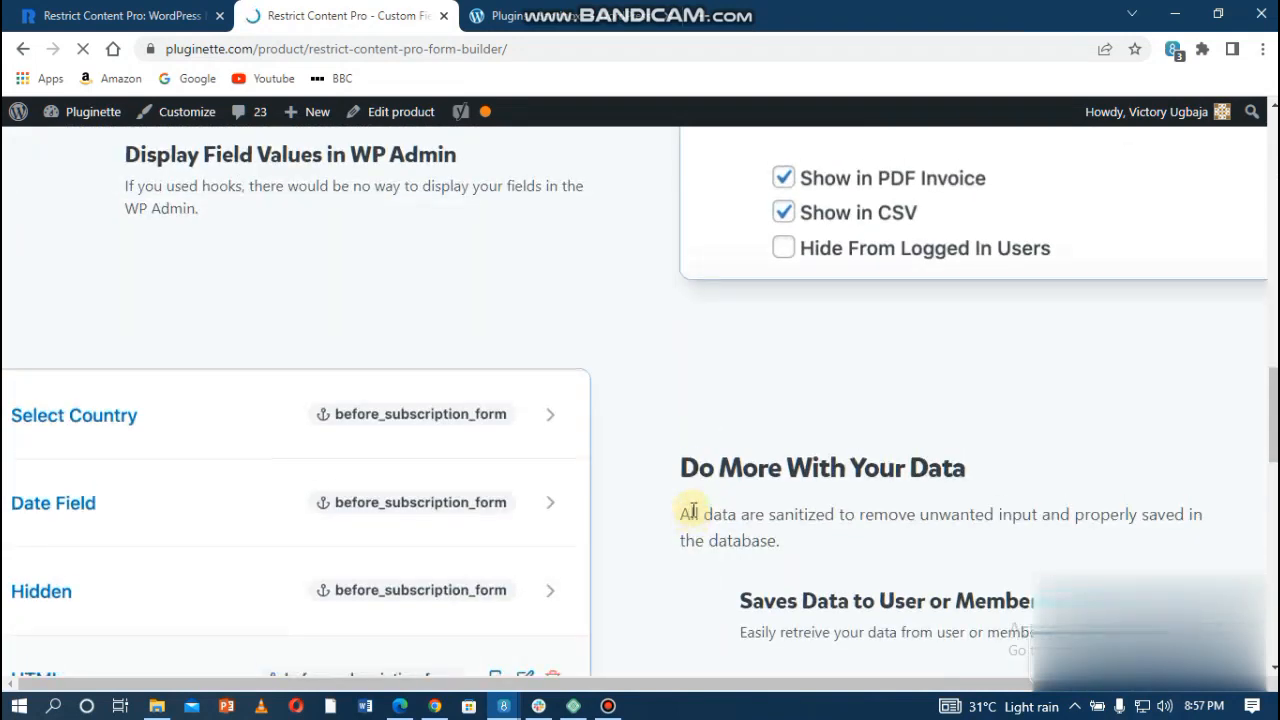
pyautogui.scroll(-2, 695, 515)
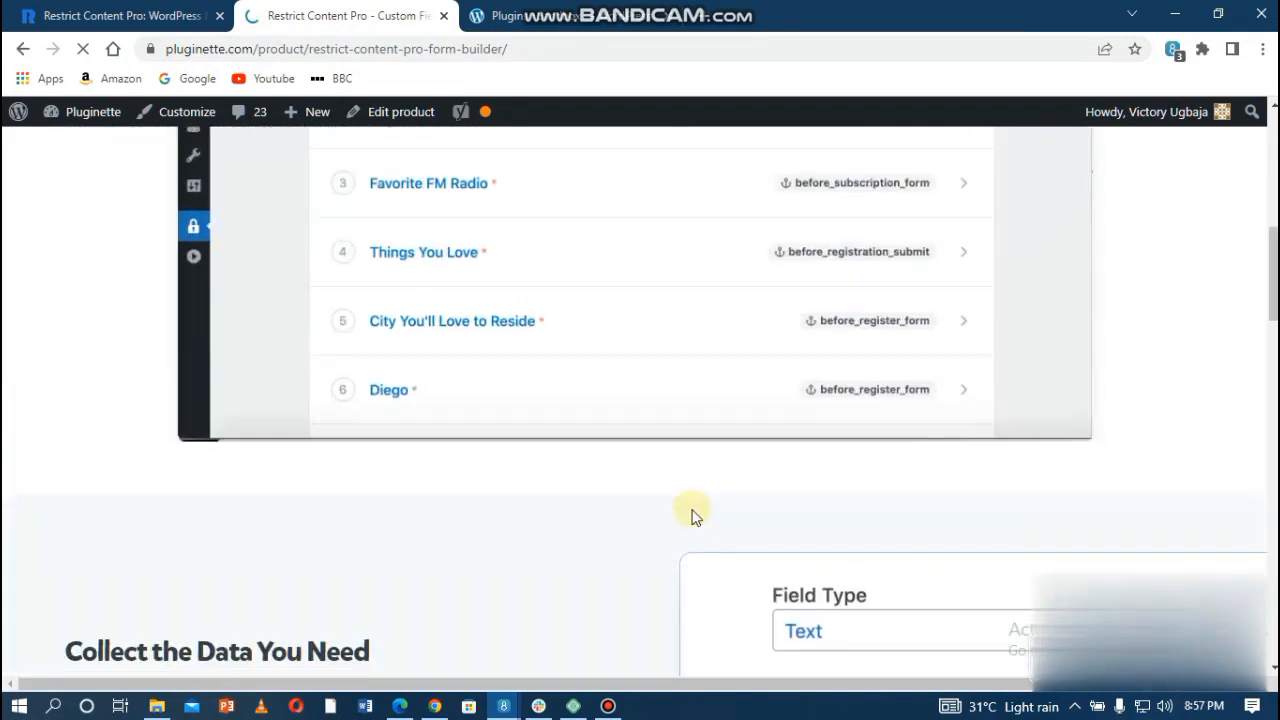
pyautogui.scroll(-10, 695, 515)
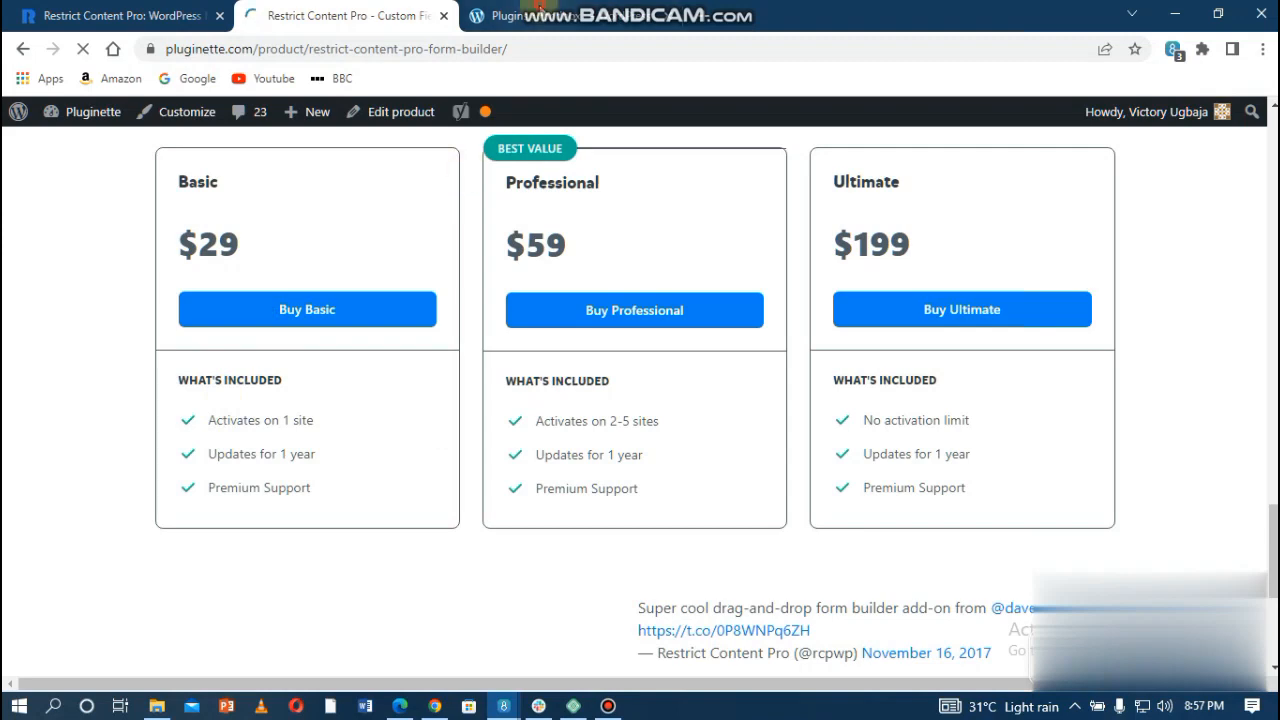
# Choose rcp-form-builder (1).zip from the Downloads folder as the plugin file to upload to the WordPress site
pyautogui.click(538, 10)
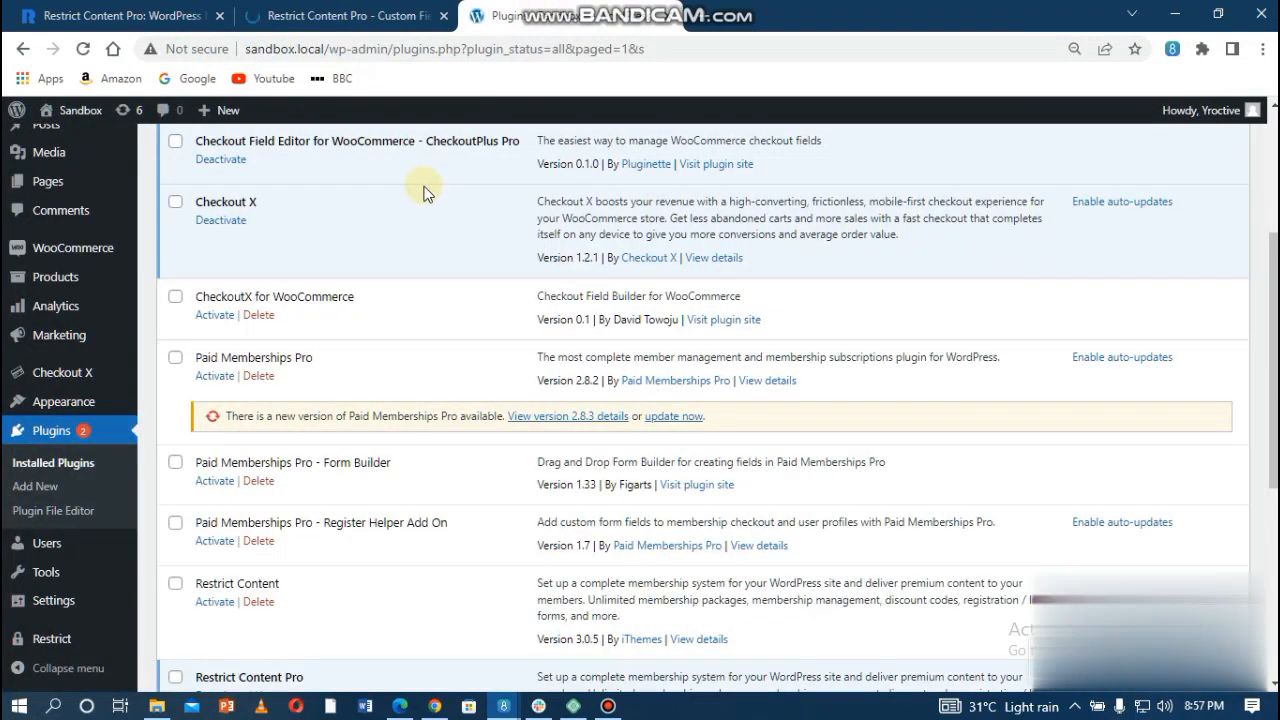
pyautogui.scroll(3, 423, 193)
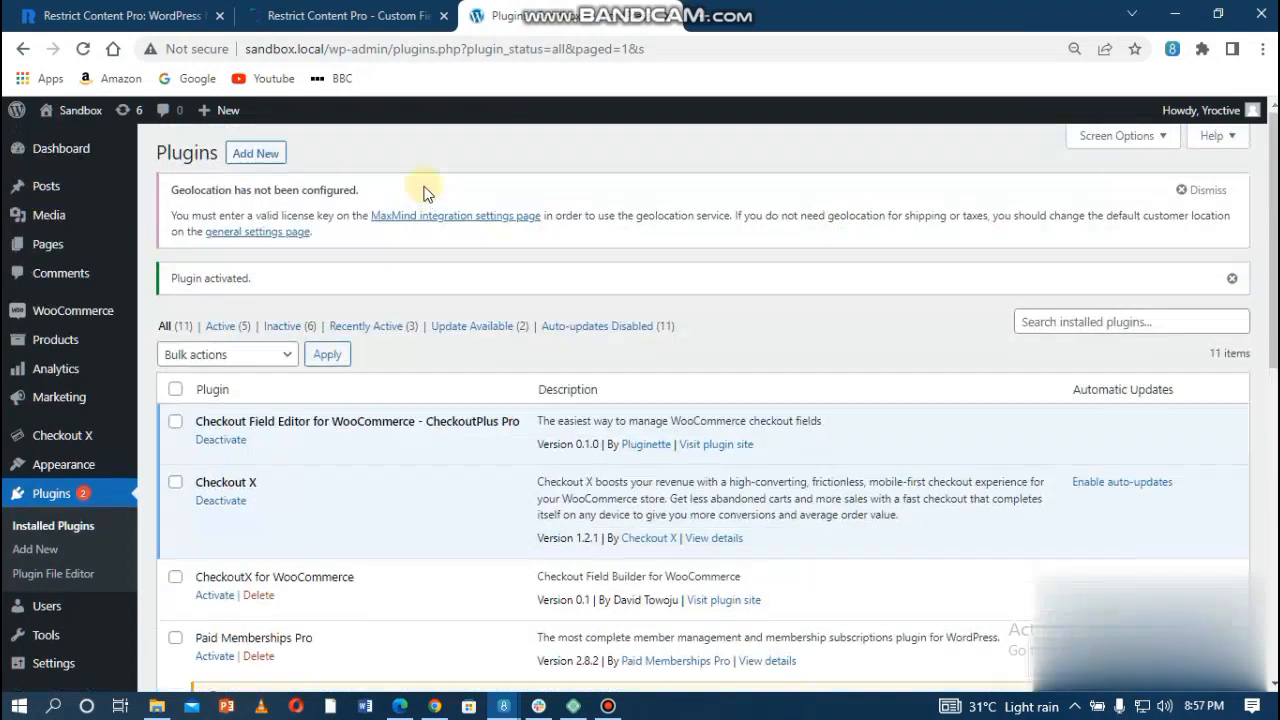
pyautogui.click(256, 160)
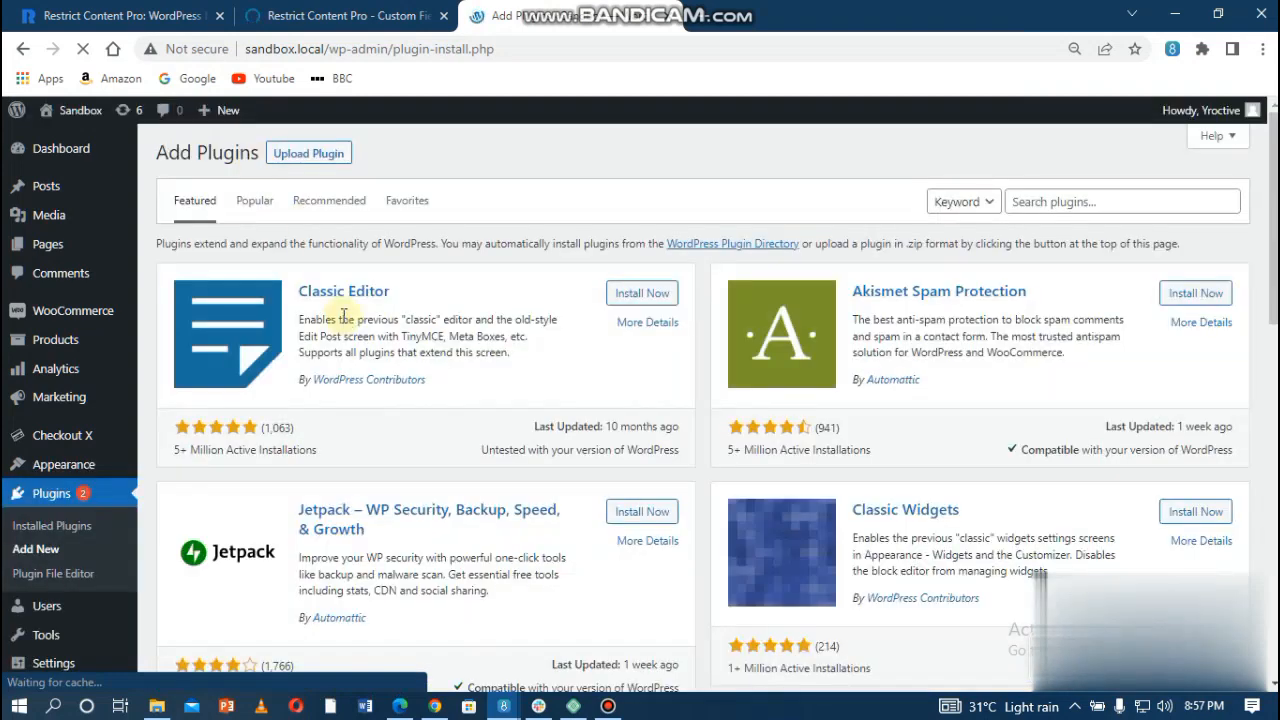
pyautogui.click(307, 150)
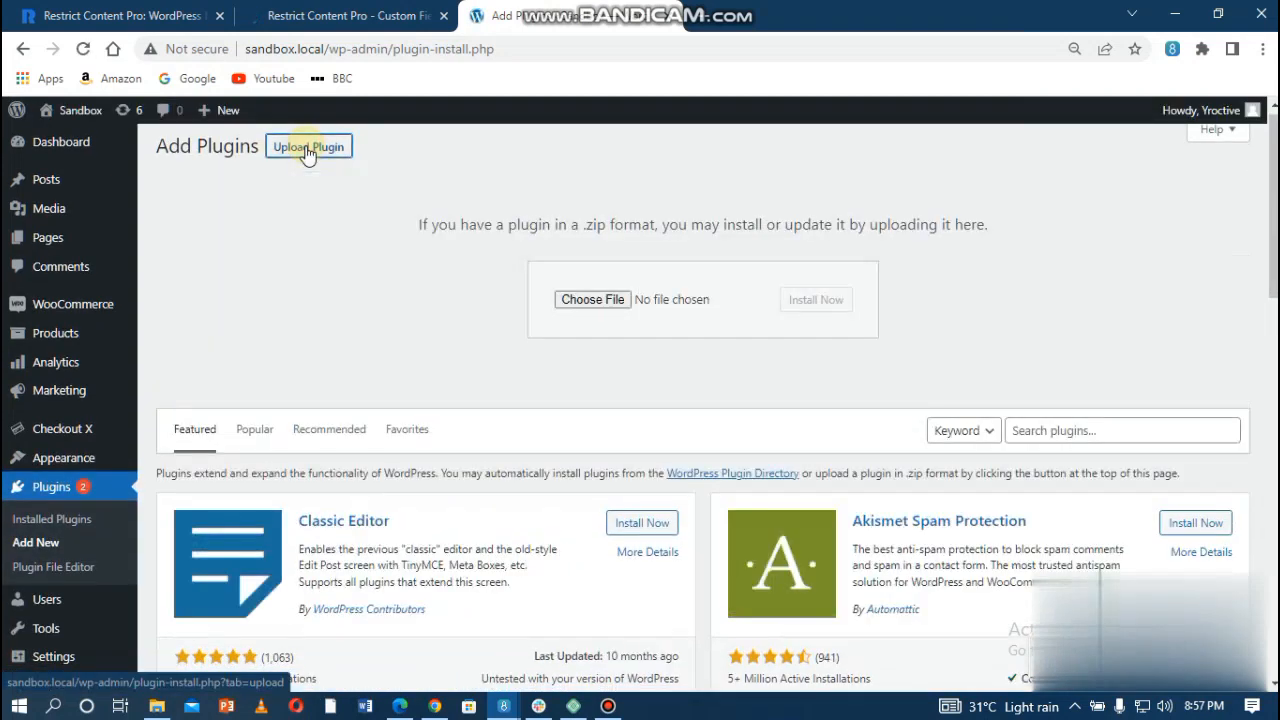
pyautogui.click(595, 304)
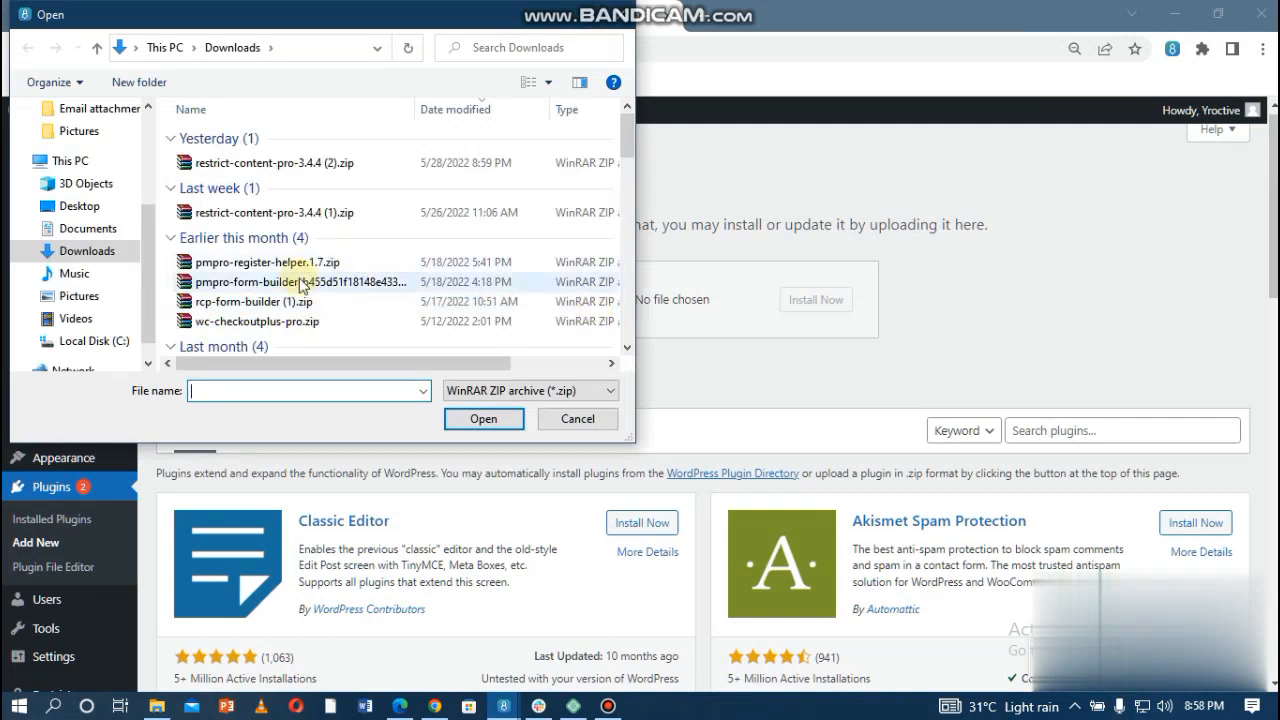
pyautogui.click(233, 305)
pyautogui.click(480, 419)
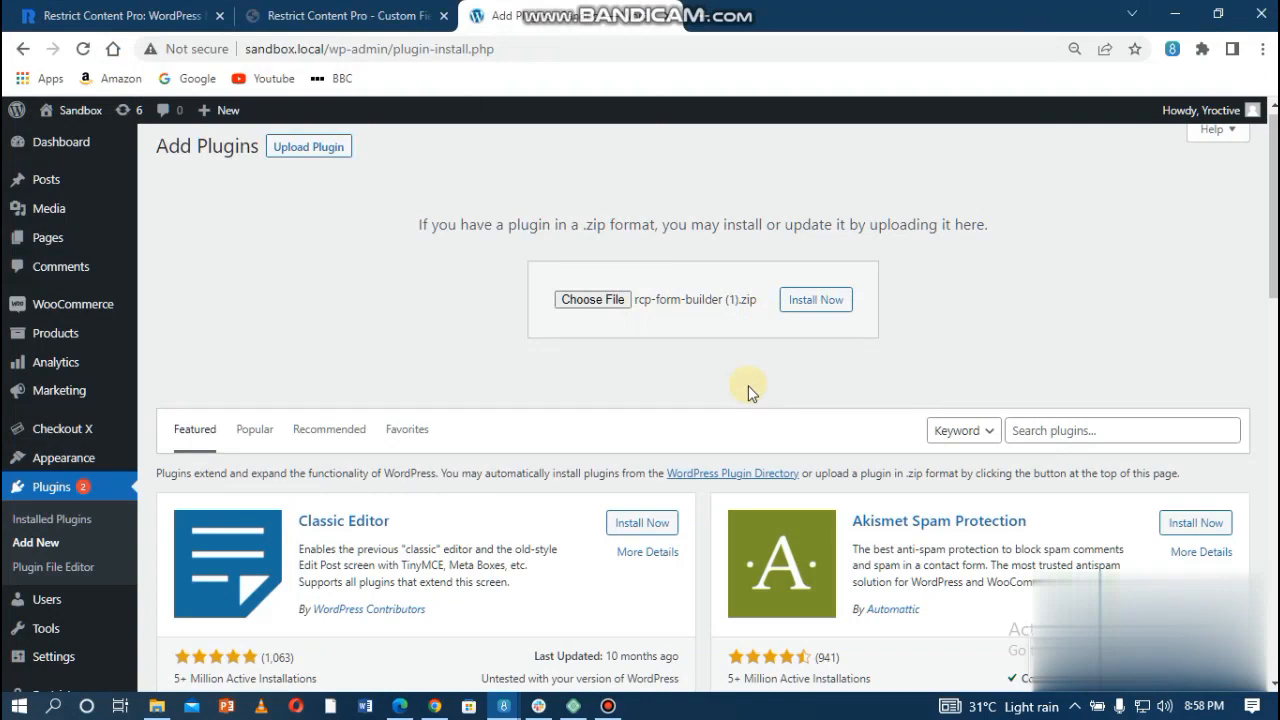
pyautogui.scroll(-1, 748, 392)
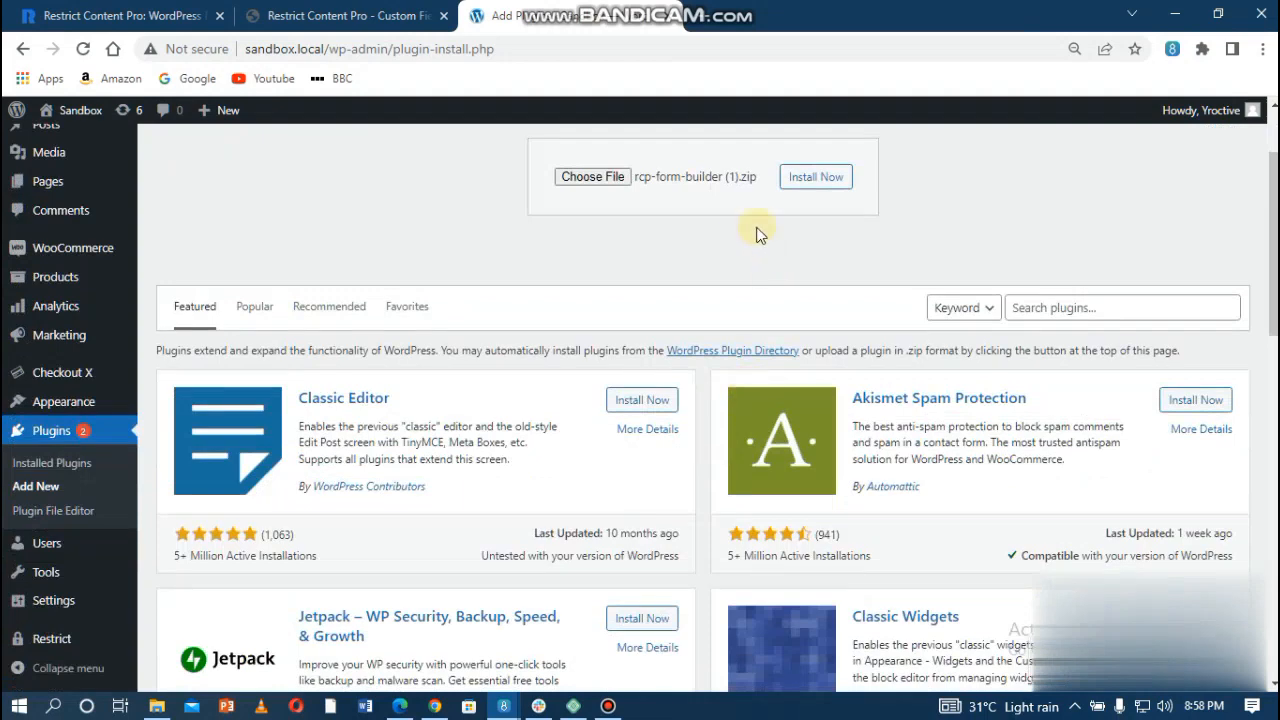
pyautogui.scroll(1, 362, 336)
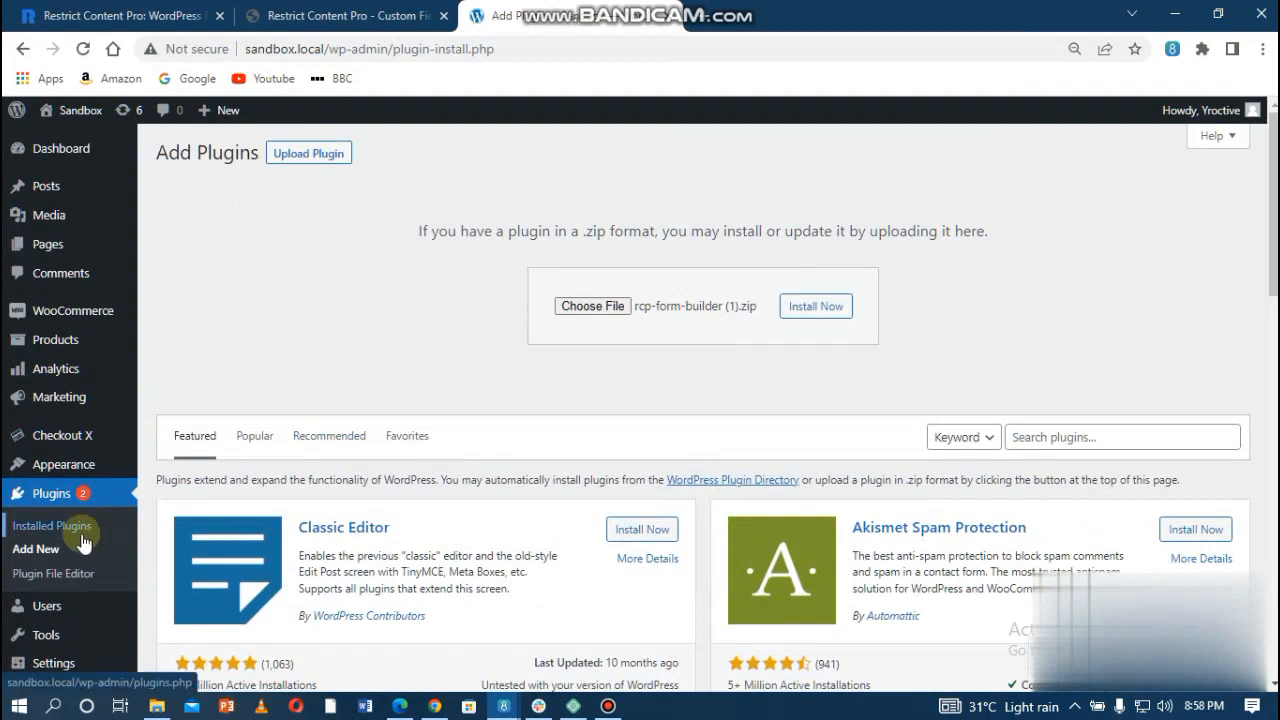
# Activate the Restrict Content Pro custom fields add-on from the WordPress site's installed plugins
pyautogui.click(58, 500)
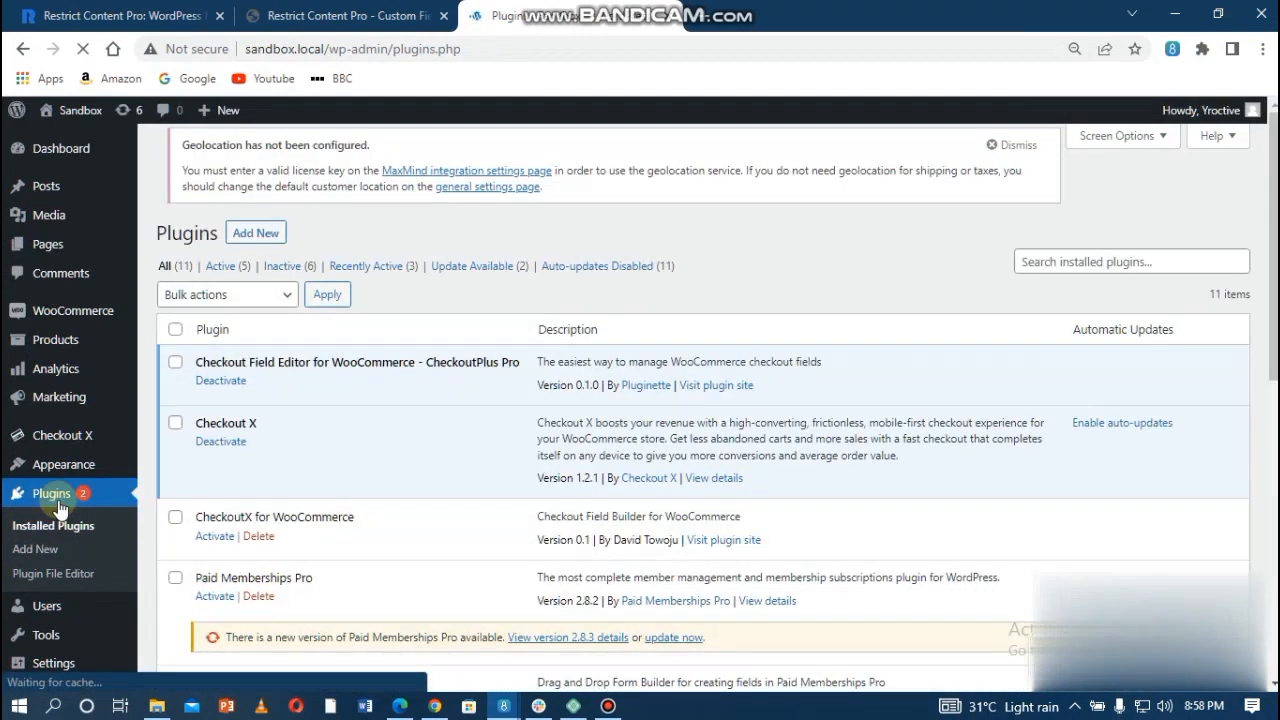
pyautogui.scroll(-3, 222, 585)
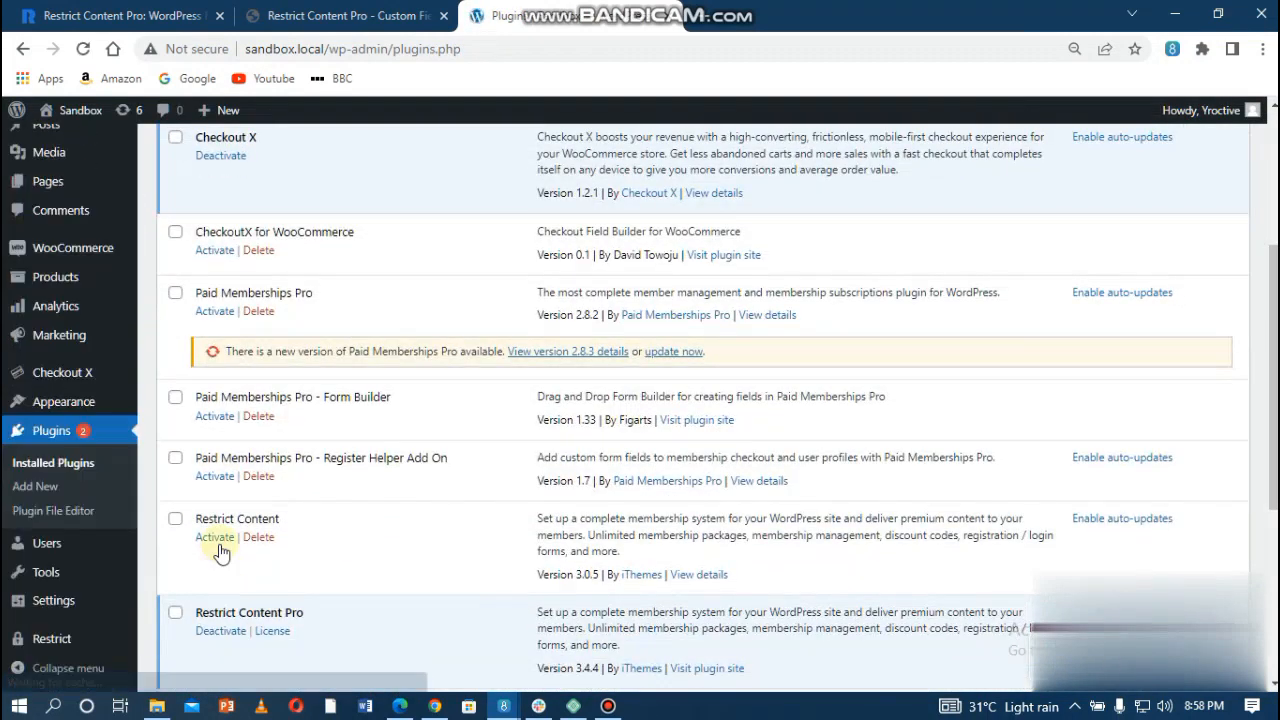
pyautogui.scroll(-2, 222, 585)
pyautogui.click(215, 585)
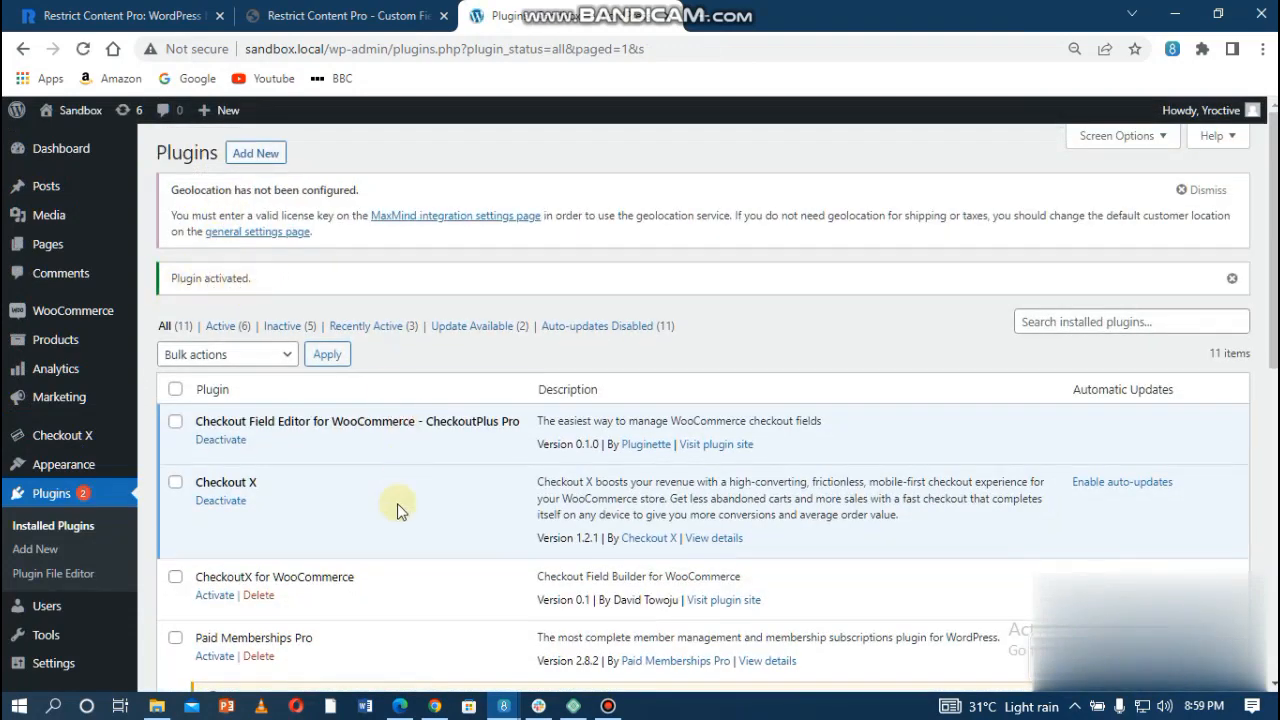
# Inspect the installed plugins list and the Restrict entry in the WordPress admin
pyautogui.scroll(-3, 397, 503)
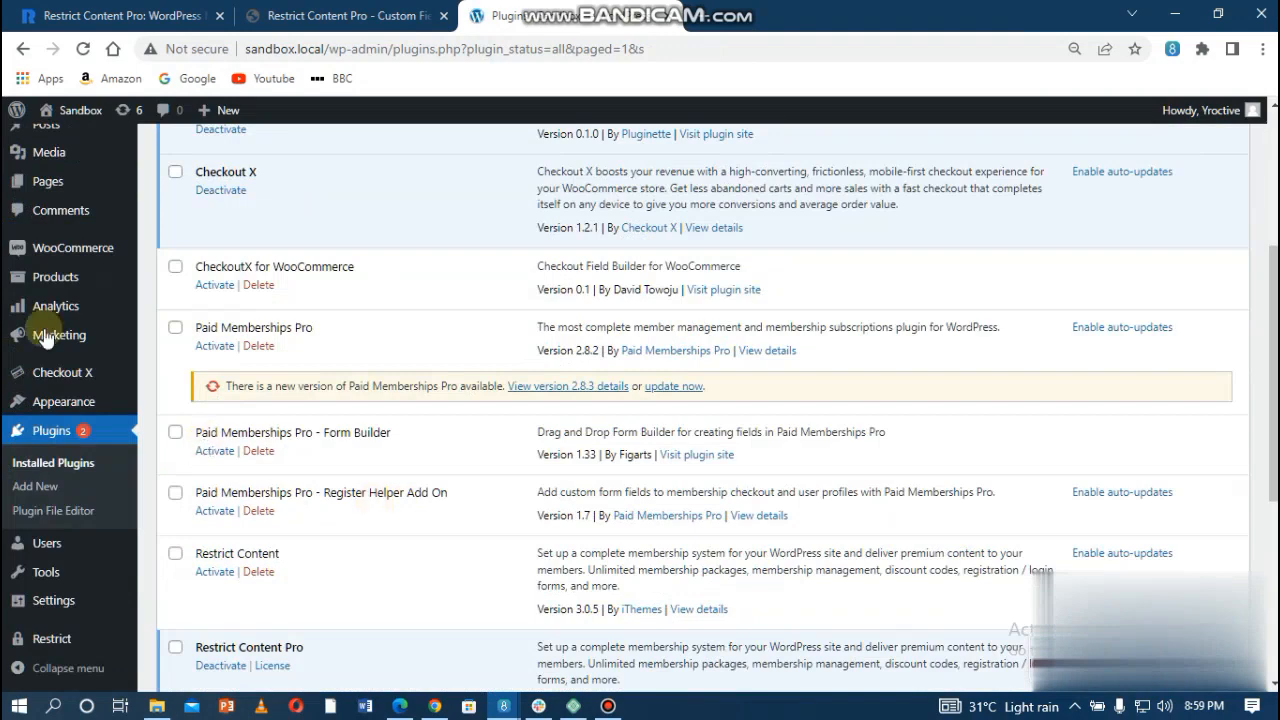
pyautogui.scroll(4, 350, 380)
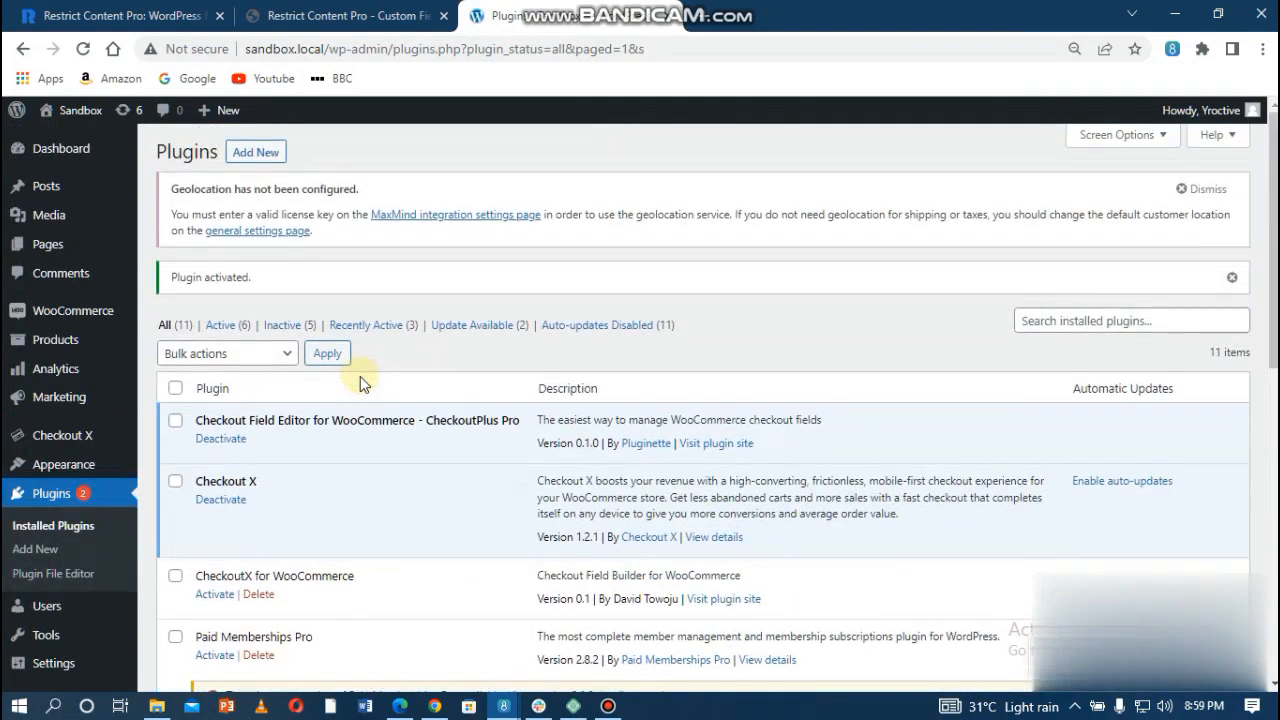
pyautogui.scroll(-5, 360, 376)
pyautogui.moveTo(44, 645)
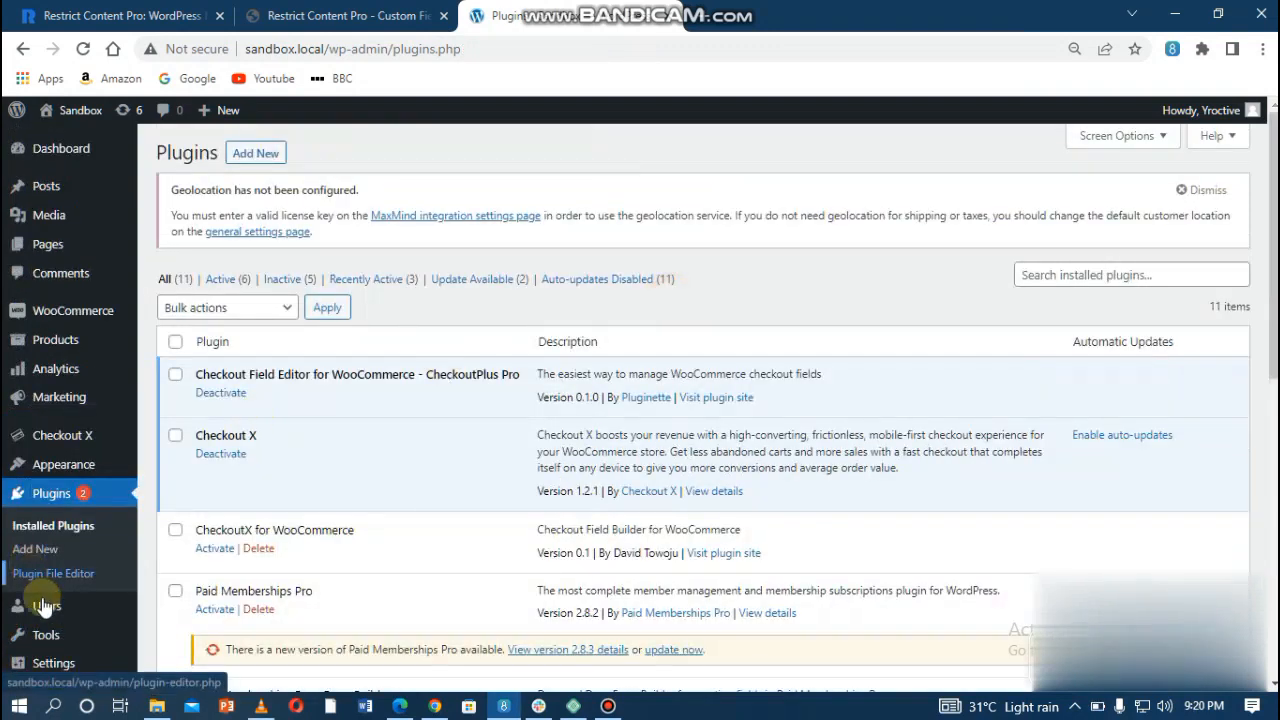
# Review the membership pages in the site's page list, including Register, Edit Your Profile, Update Billing Card, Welcome and Your Membership
pyautogui.moveTo(60, 648)
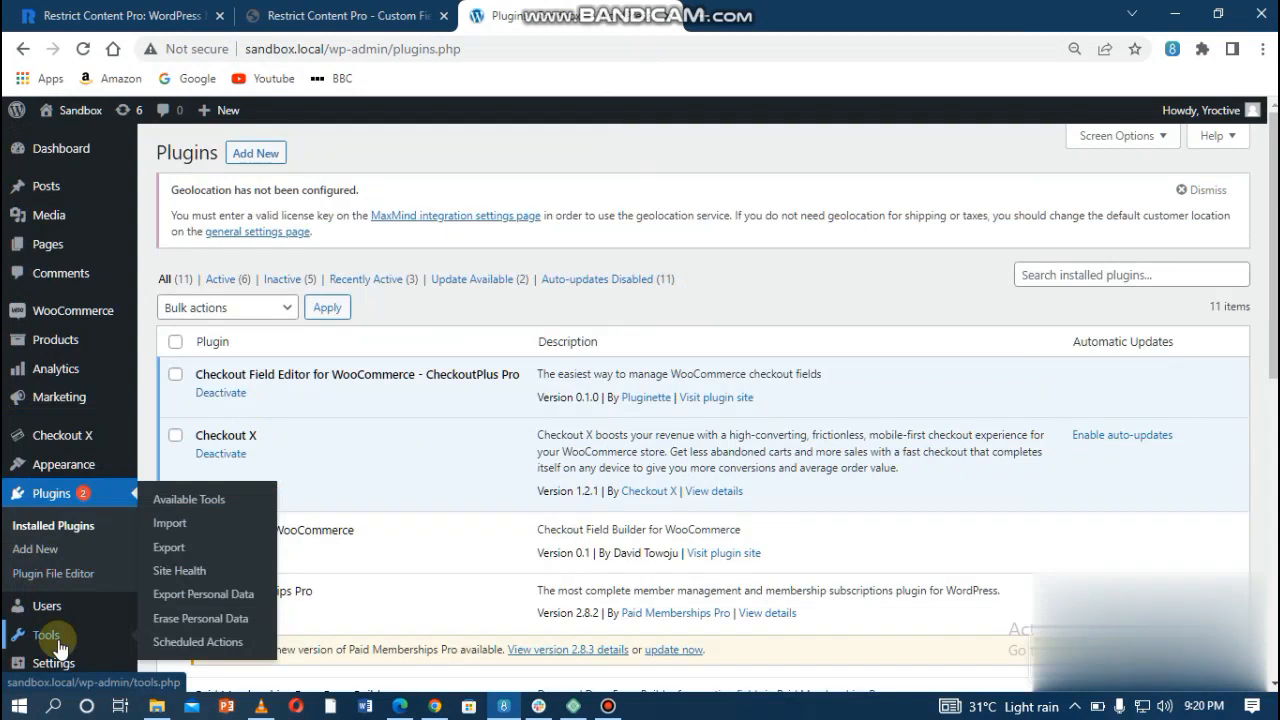
pyautogui.click(57, 255)
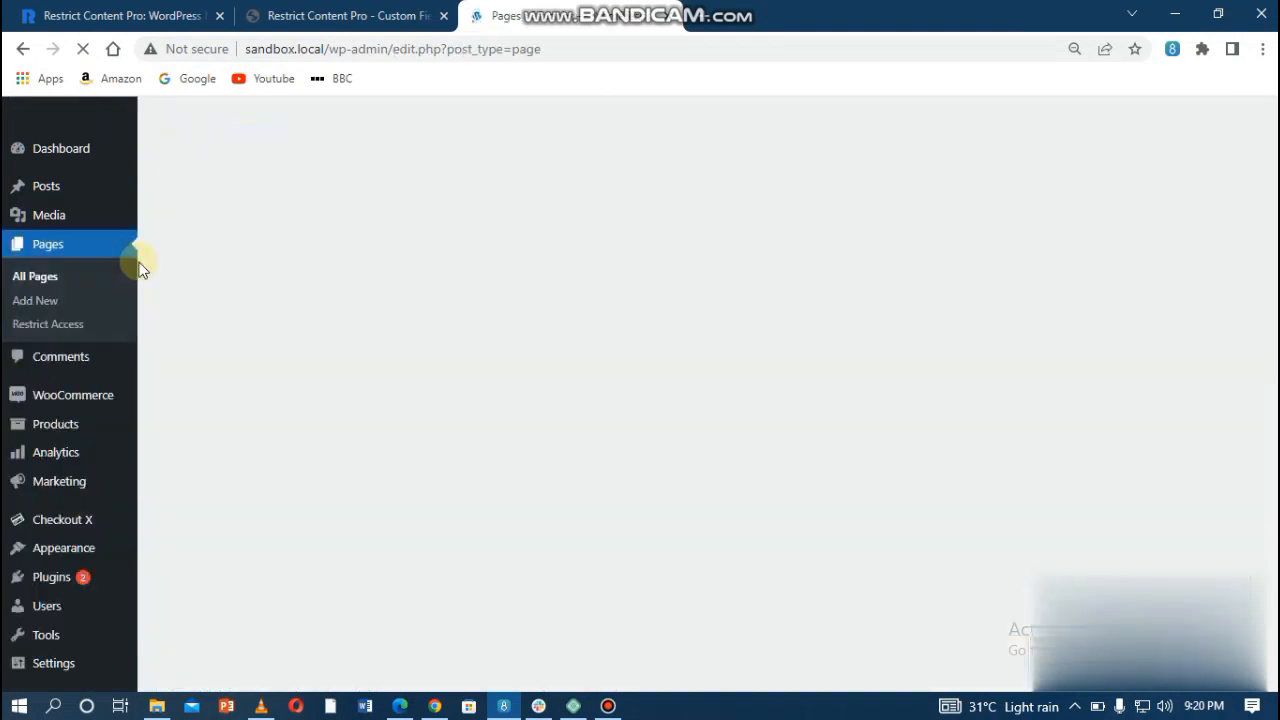
pyautogui.scroll(-5, 257, 335)
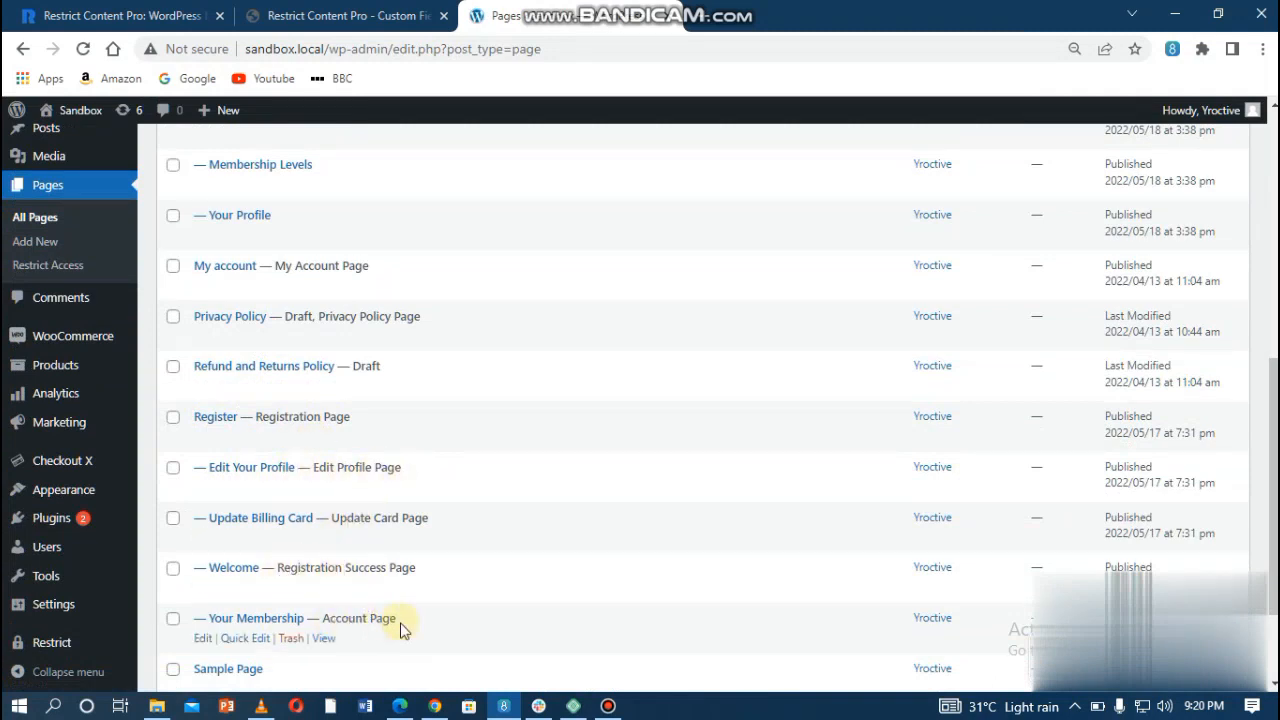
pyautogui.scroll(-2, 400, 628)
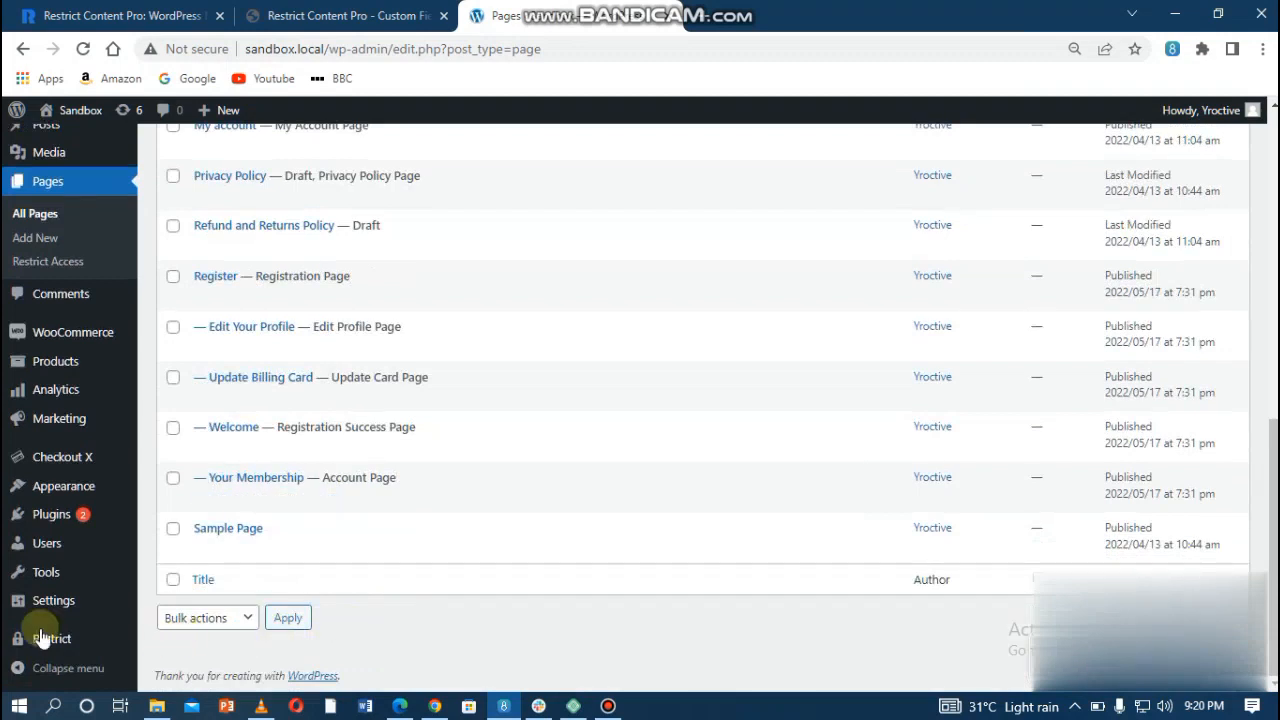
# Open the Custom Fields screen of Restrict Content Pro
pyautogui.moveTo(43, 634)
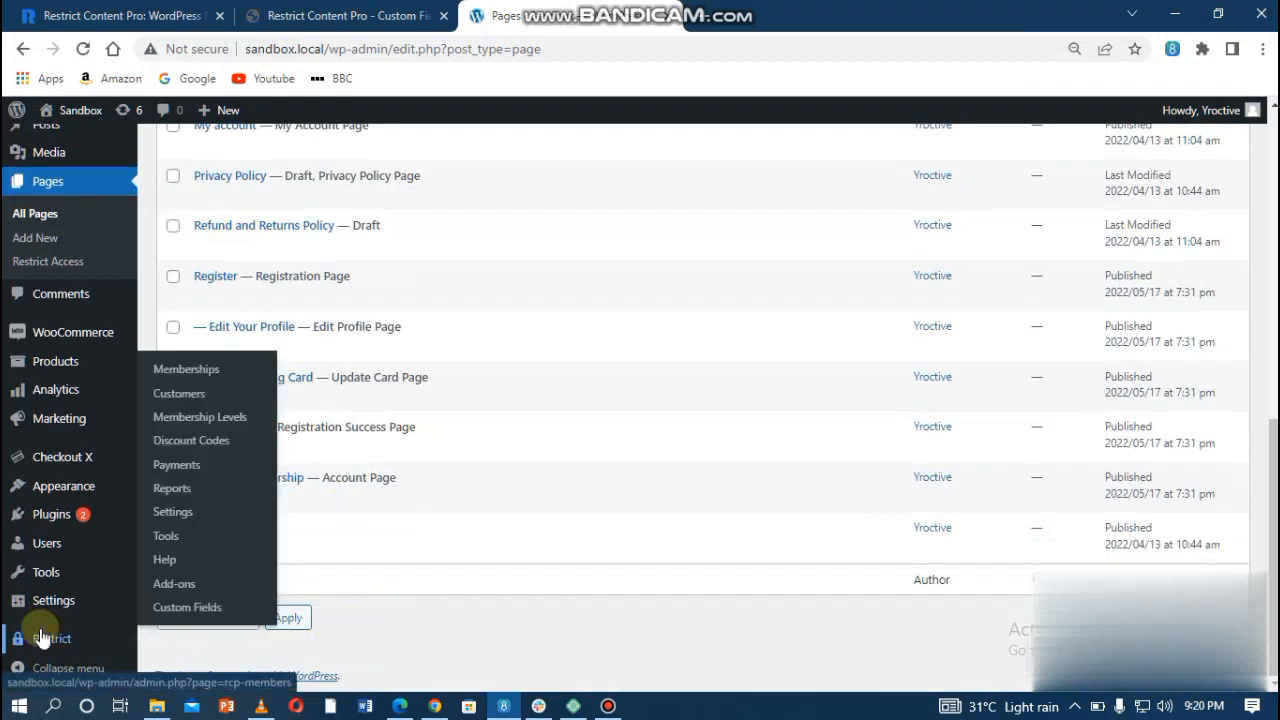
pyautogui.click(172, 612)
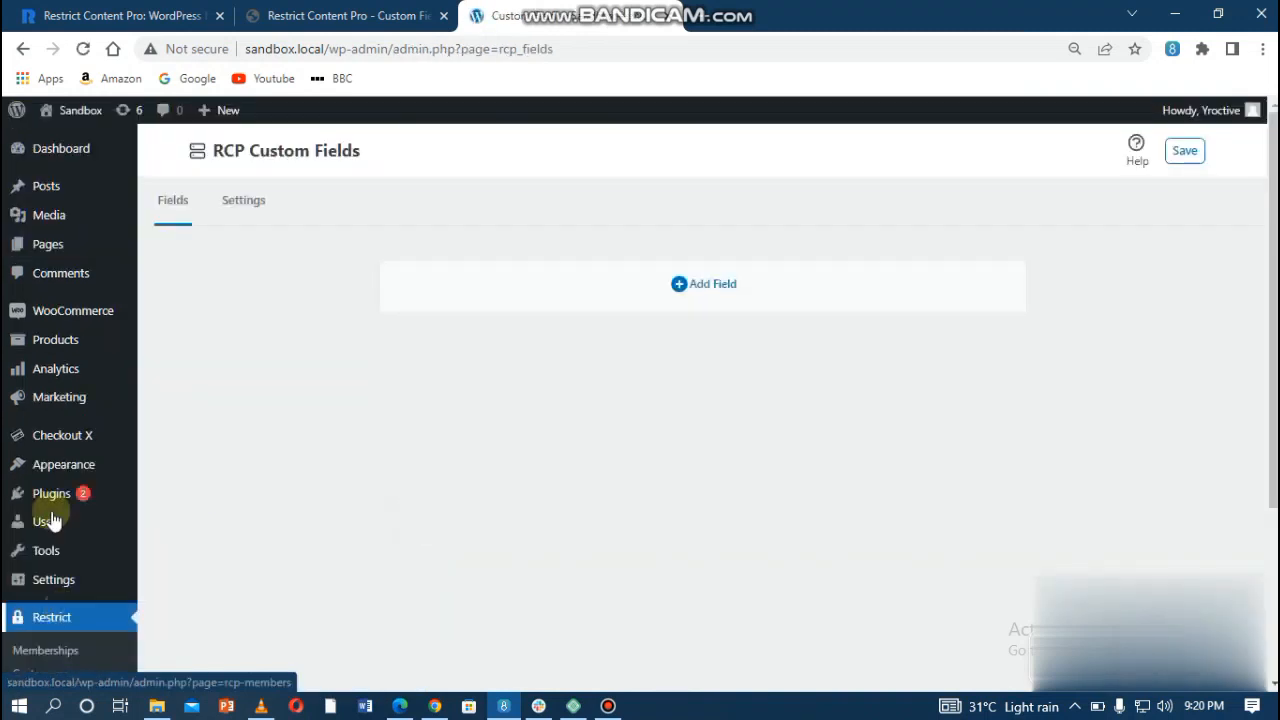
# Copy the view link address of the Register page from the site's page list
pyautogui.click(63, 259)
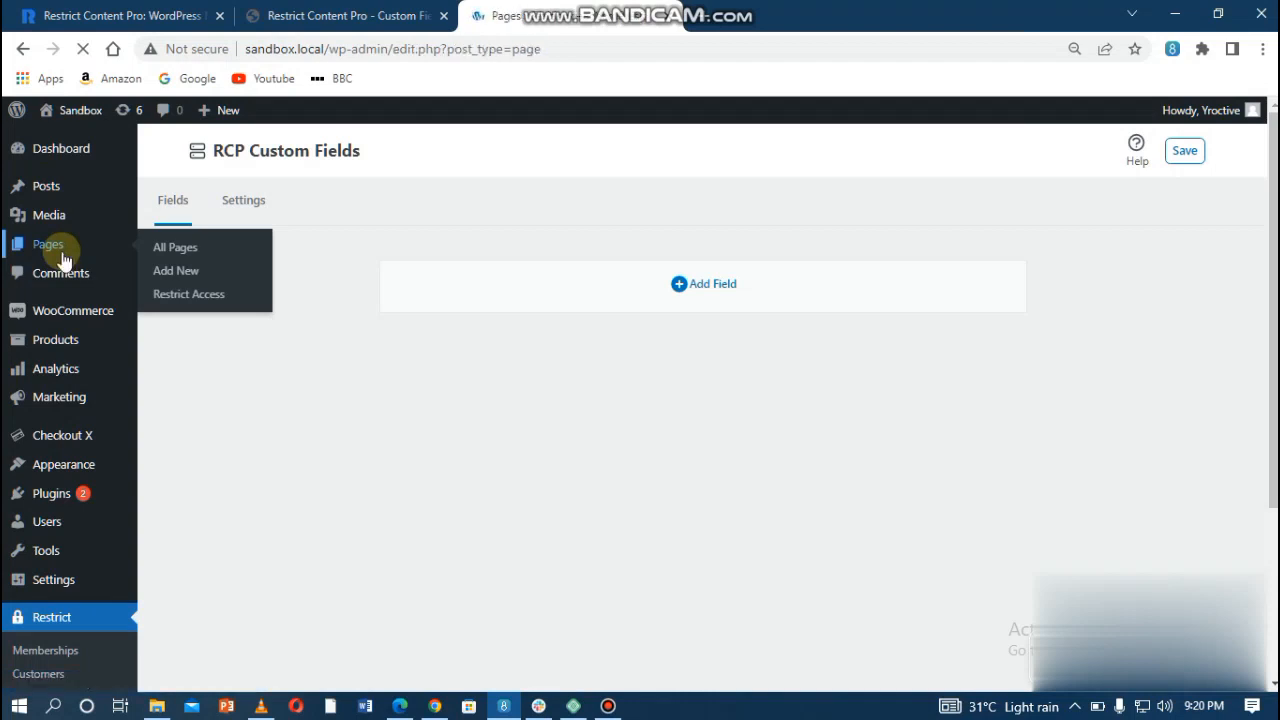
pyautogui.scroll(-5, 343, 467)
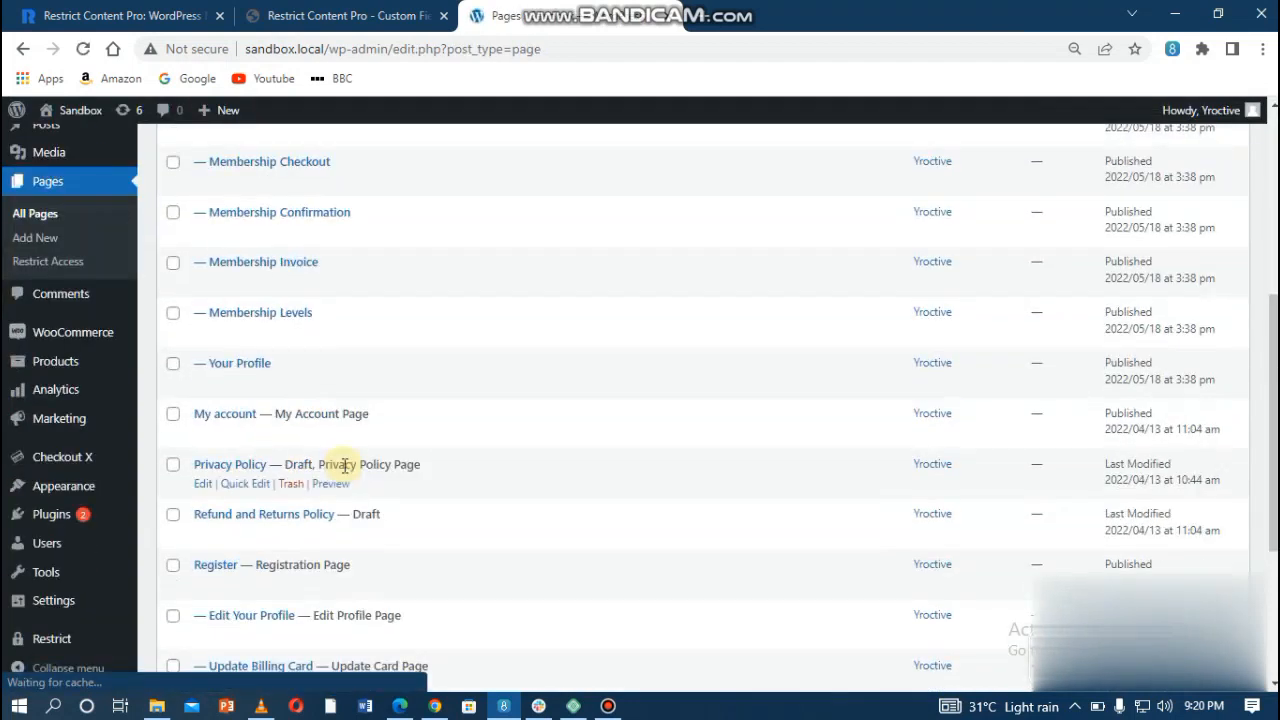
pyautogui.scroll(-2, 290, 495)
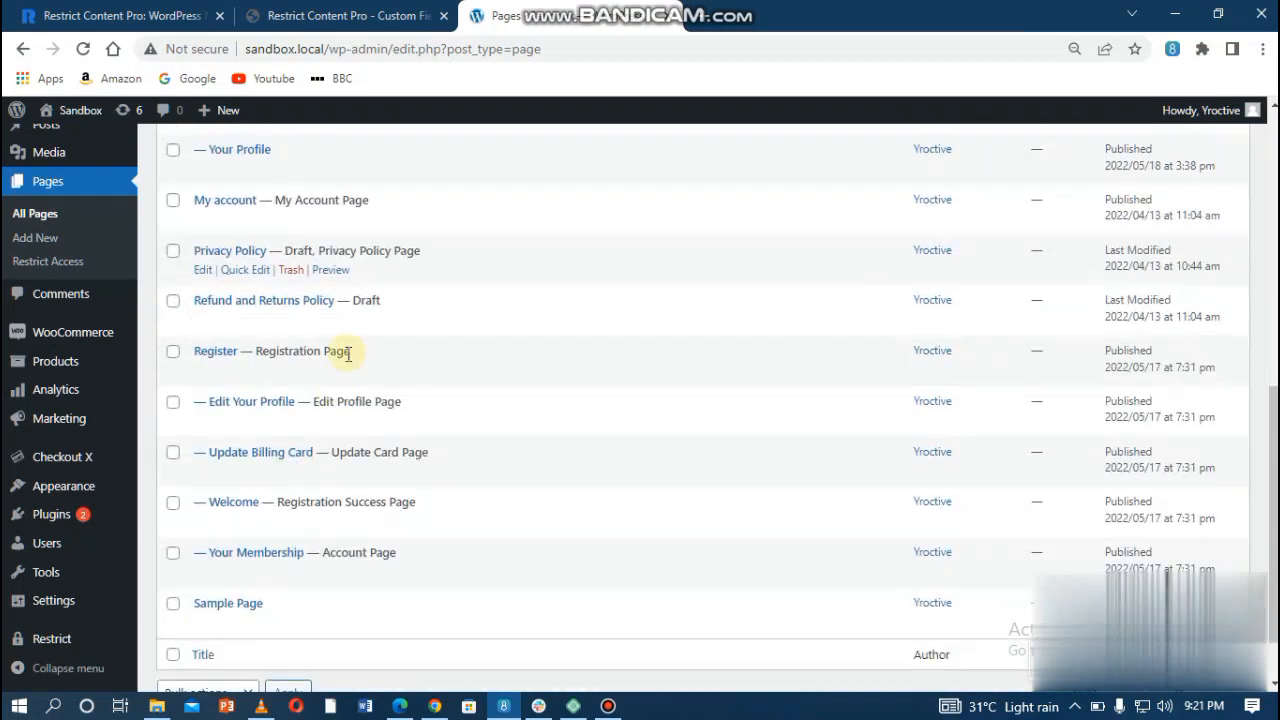
pyautogui.rightClick(323, 370)
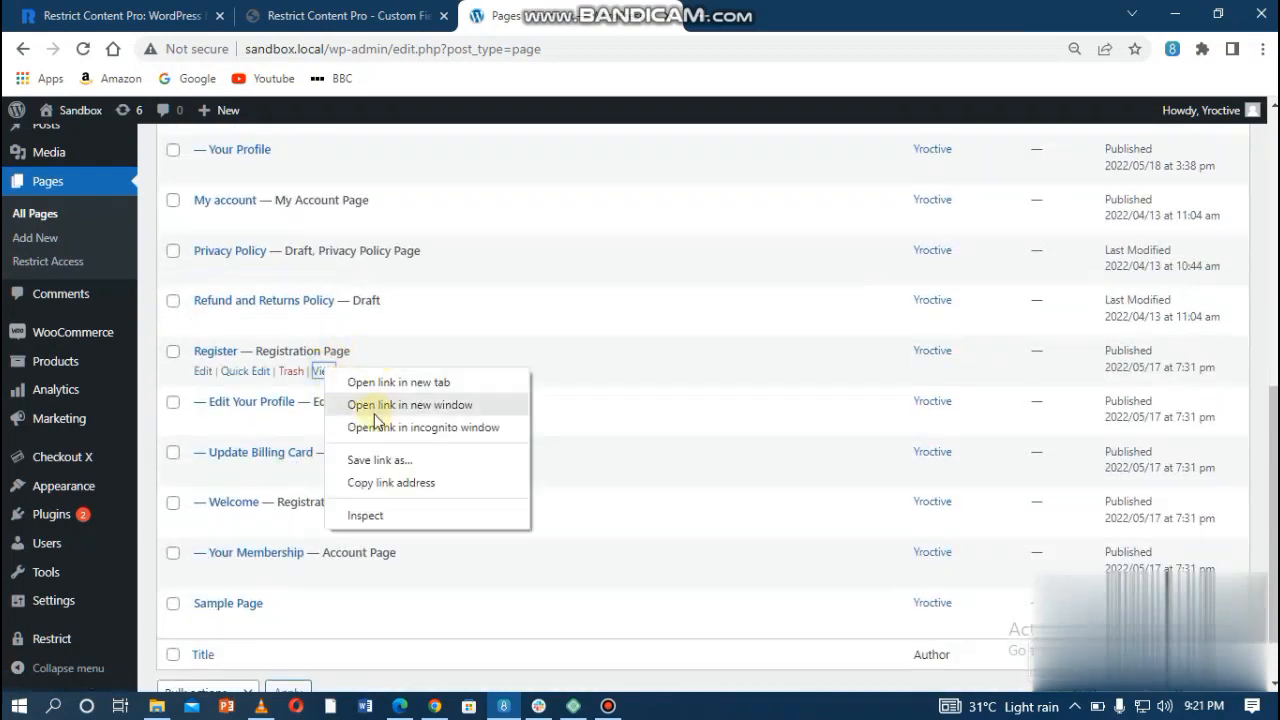
pyautogui.click(357, 482)
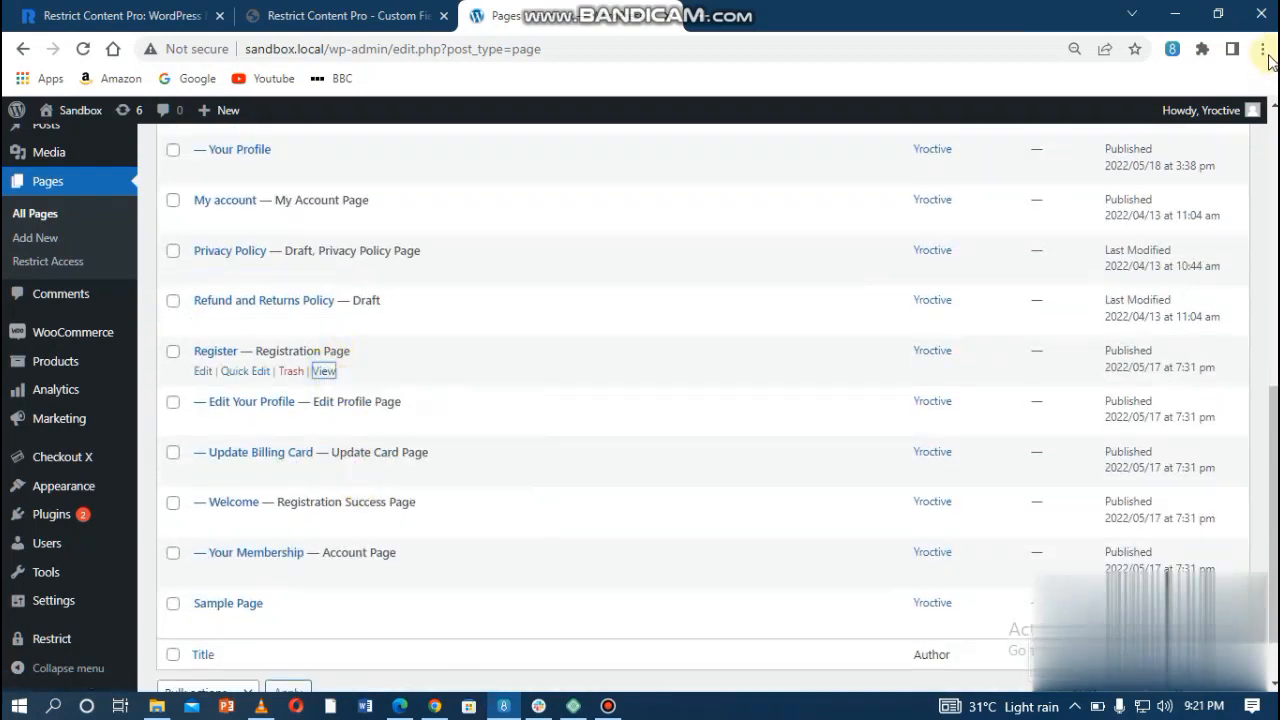
# Open the copied Register page address in a new private browser window and review the form's fields and membership levels
pyautogui.click(1263, 50)
pyautogui.click(1123, 120)
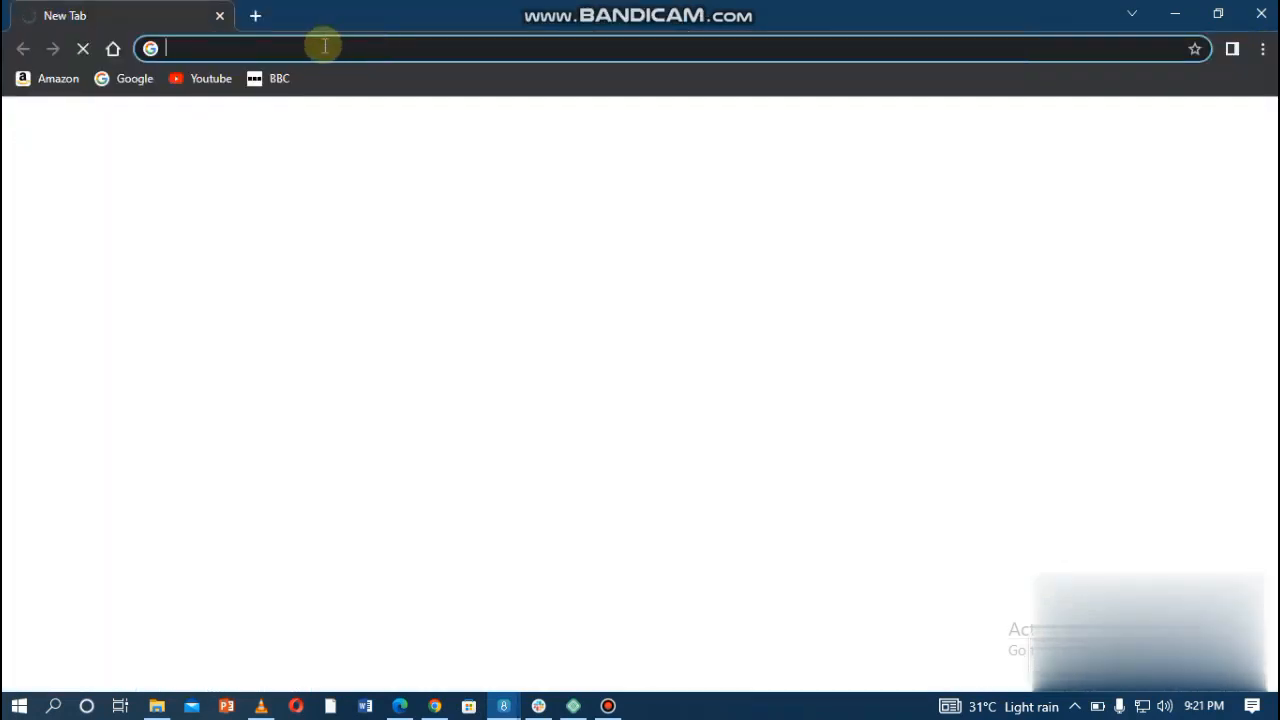
pyautogui.hotkey('ctrl', 'v')
pyautogui.press('Return')
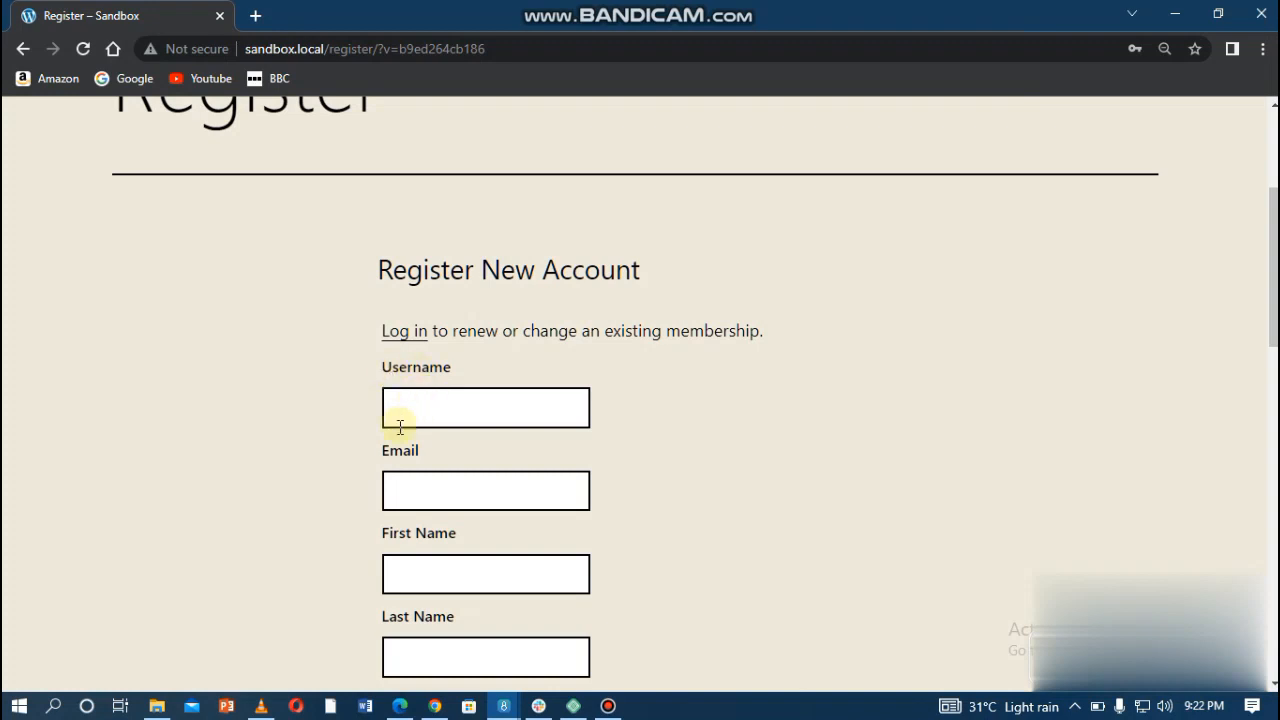
pyautogui.scroll(-3, 394, 457)
pyautogui.scroll(-2, 395, 455)
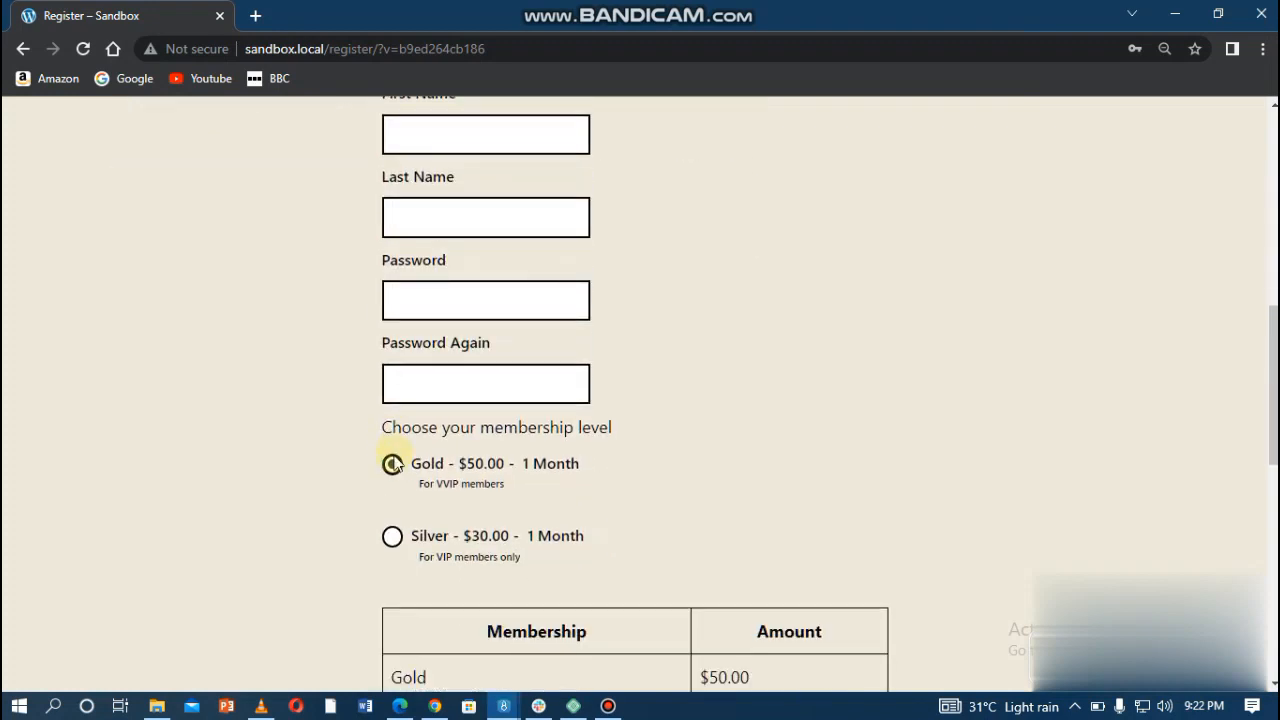
pyautogui.scroll(4, 394, 455)
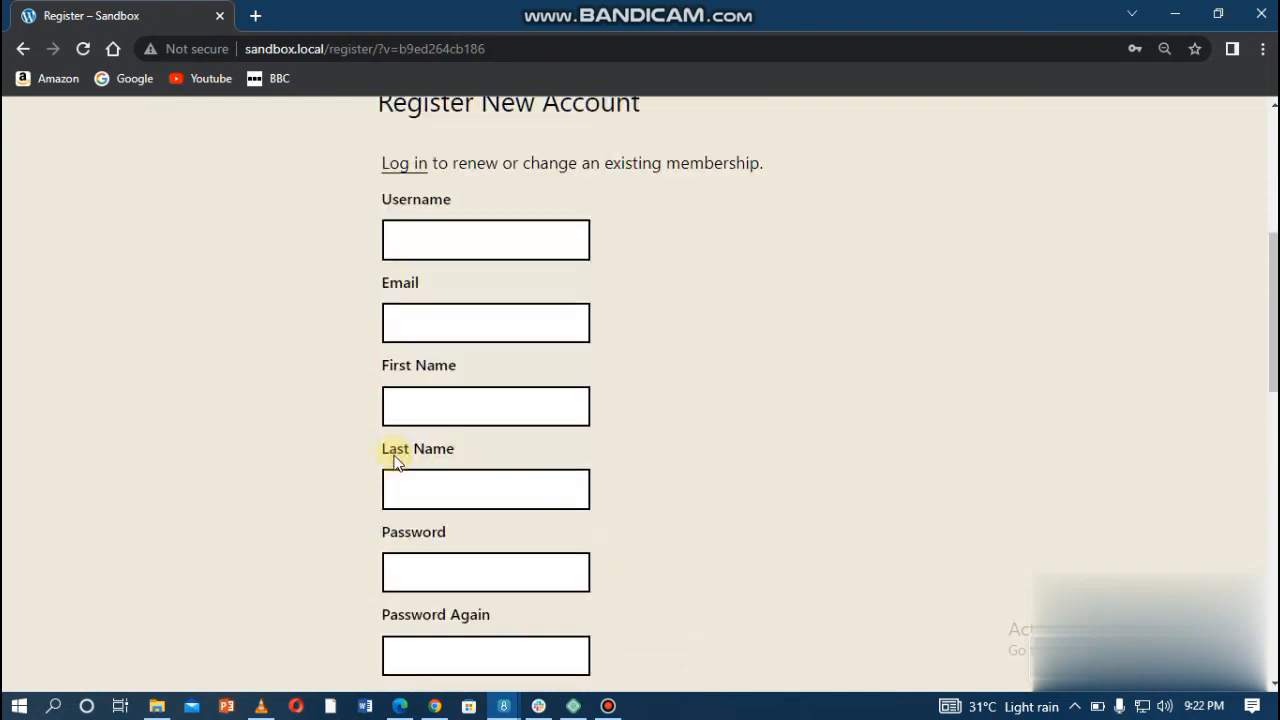
pyautogui.scroll(3, 437, 452)
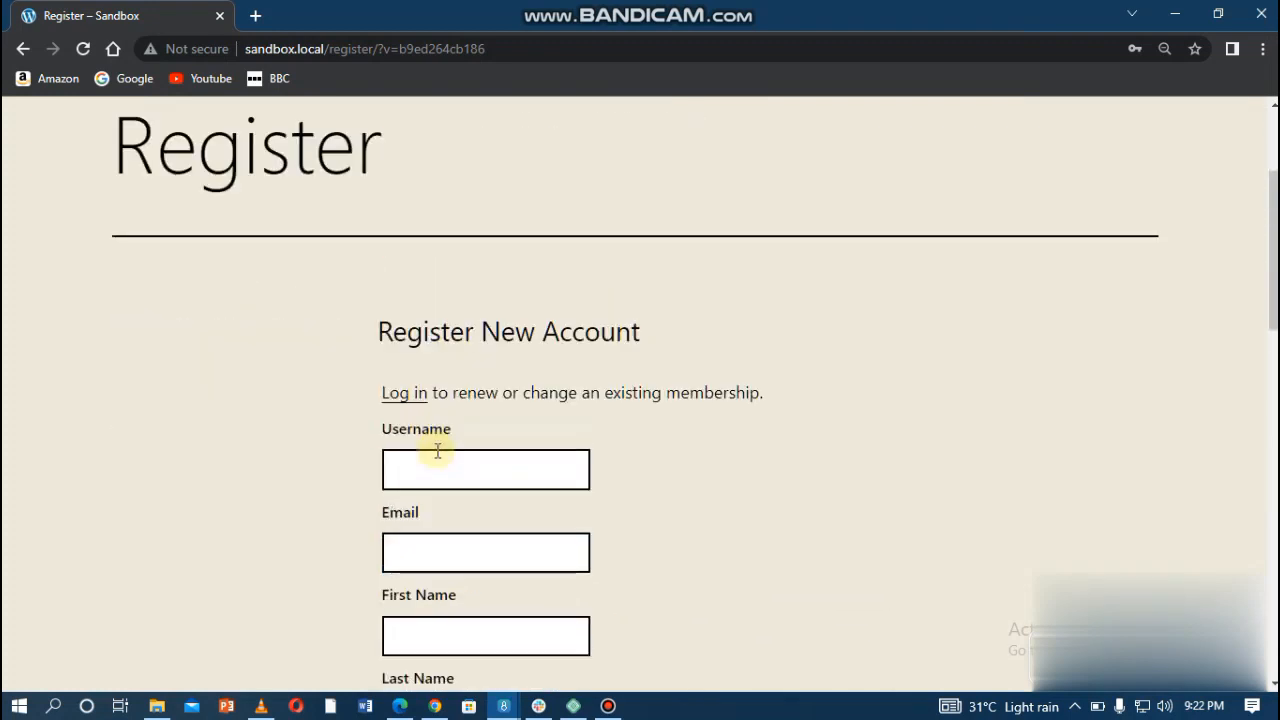
# Return to the site's admin window and open the Custom Fields screen of Restrict Content Pro
pyautogui.click(499, 710)
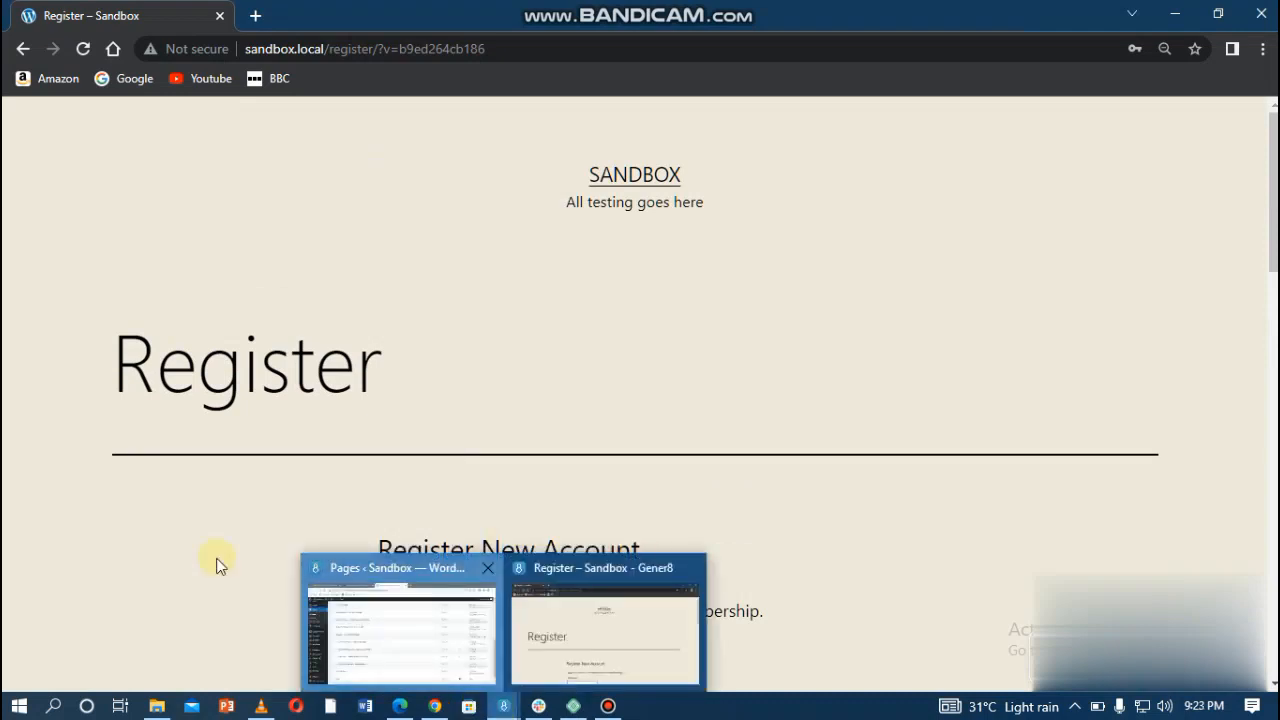
pyautogui.click(400, 630)
pyautogui.scroll(-2, 217, 564)
pyautogui.moveTo(36, 645)
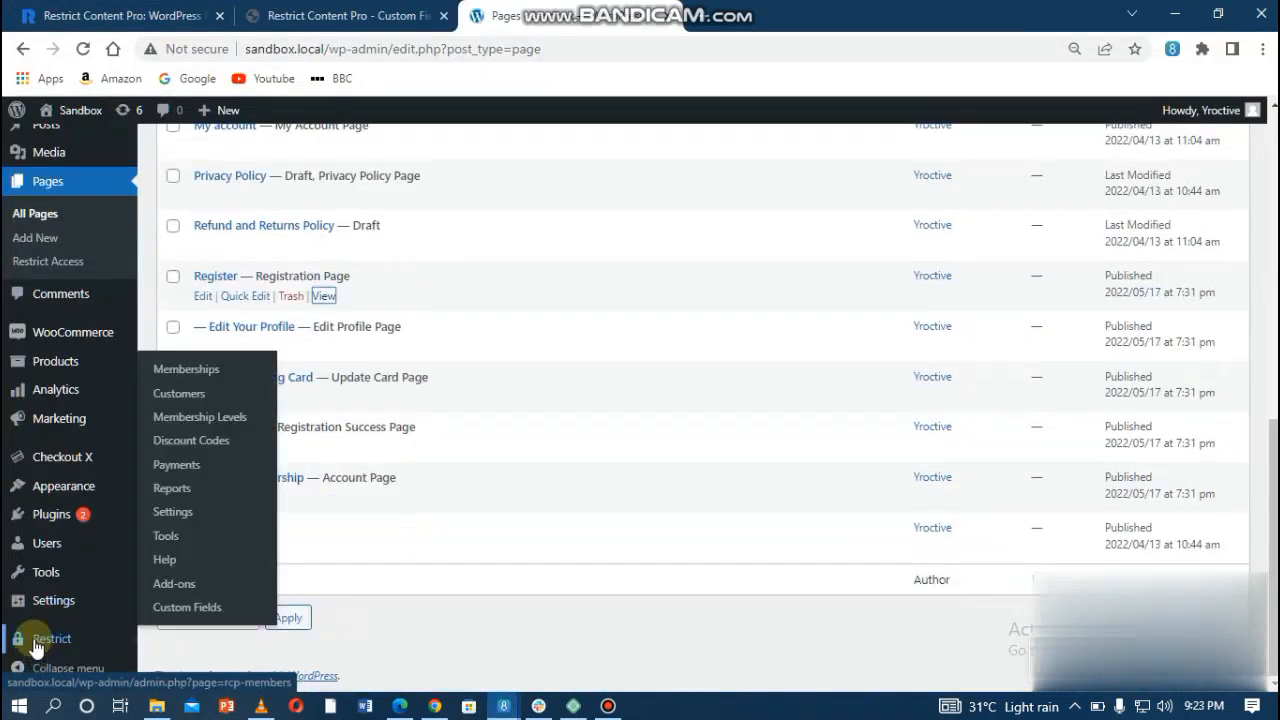
pyautogui.click(158, 608)
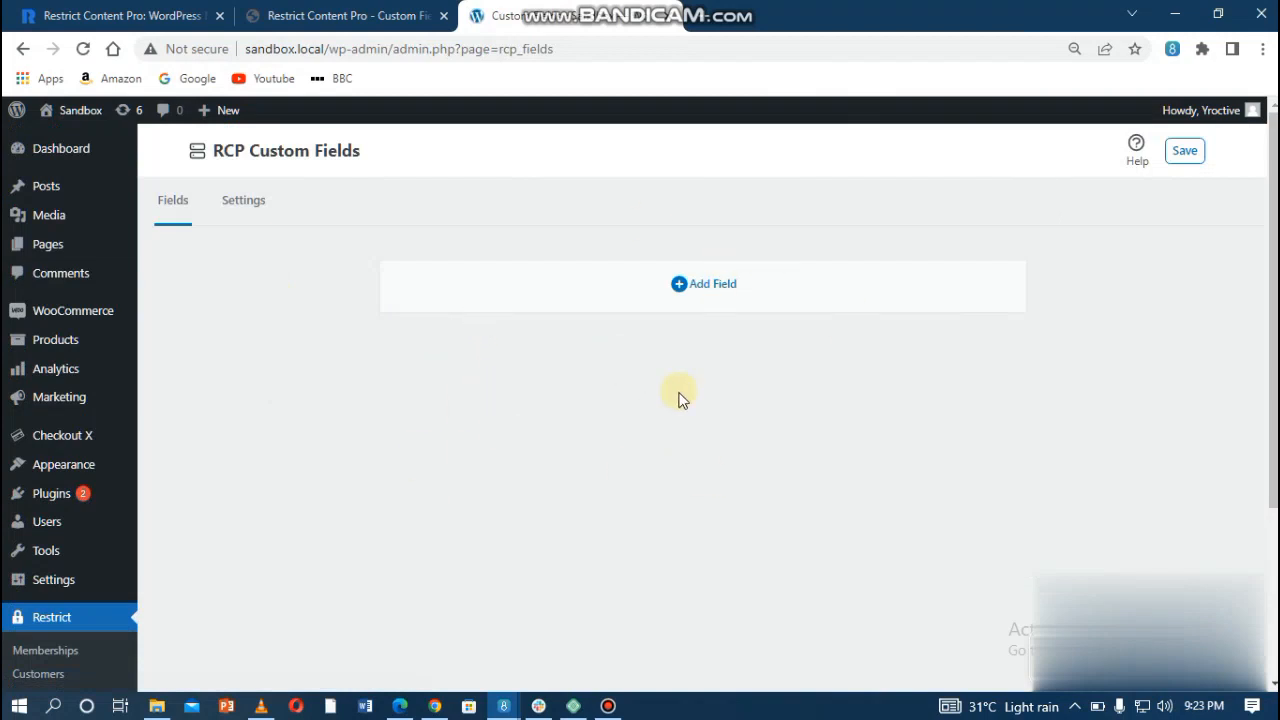
# Add a new custom field and mark it as required
pyautogui.click(680, 288)
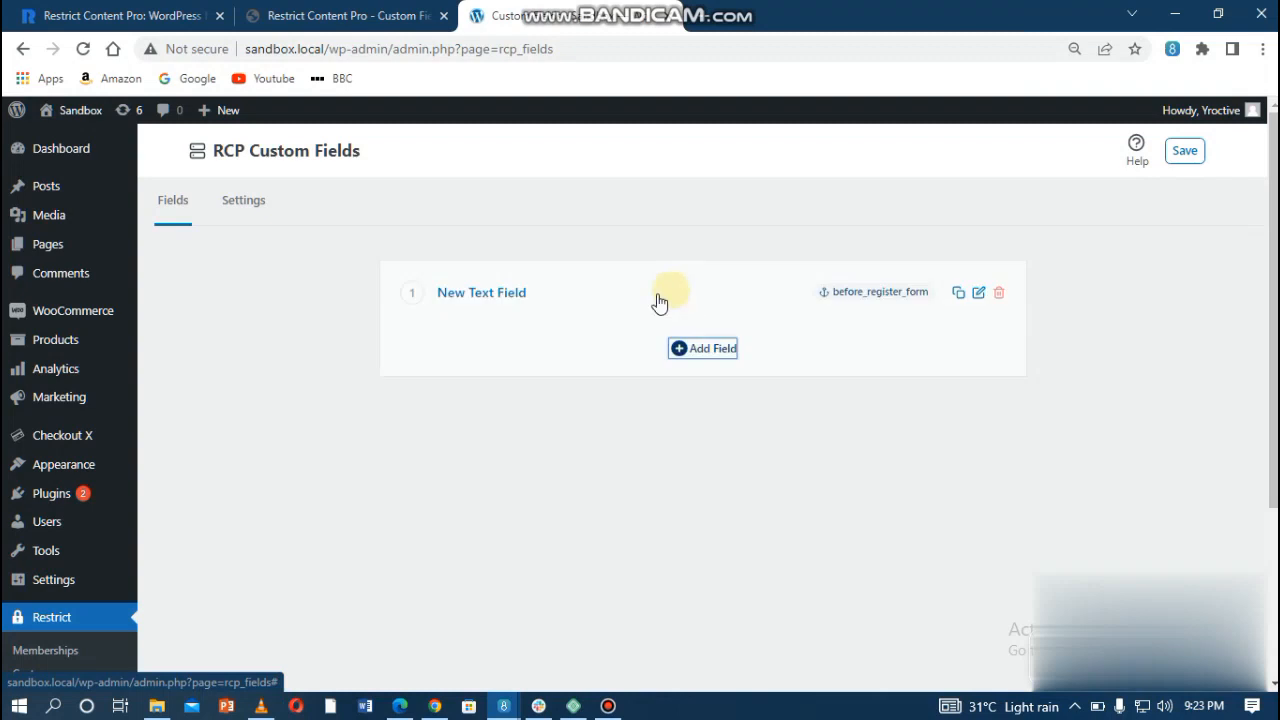
pyautogui.click(495, 300)
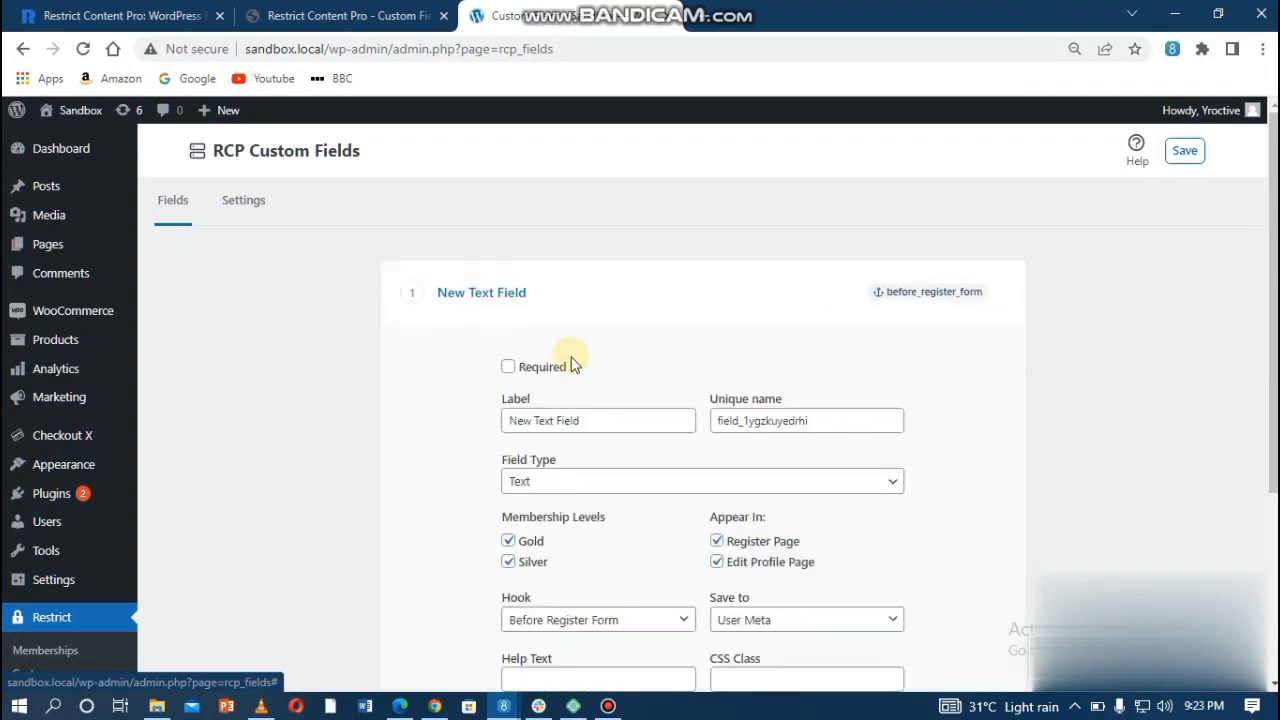
pyautogui.click(506, 369)
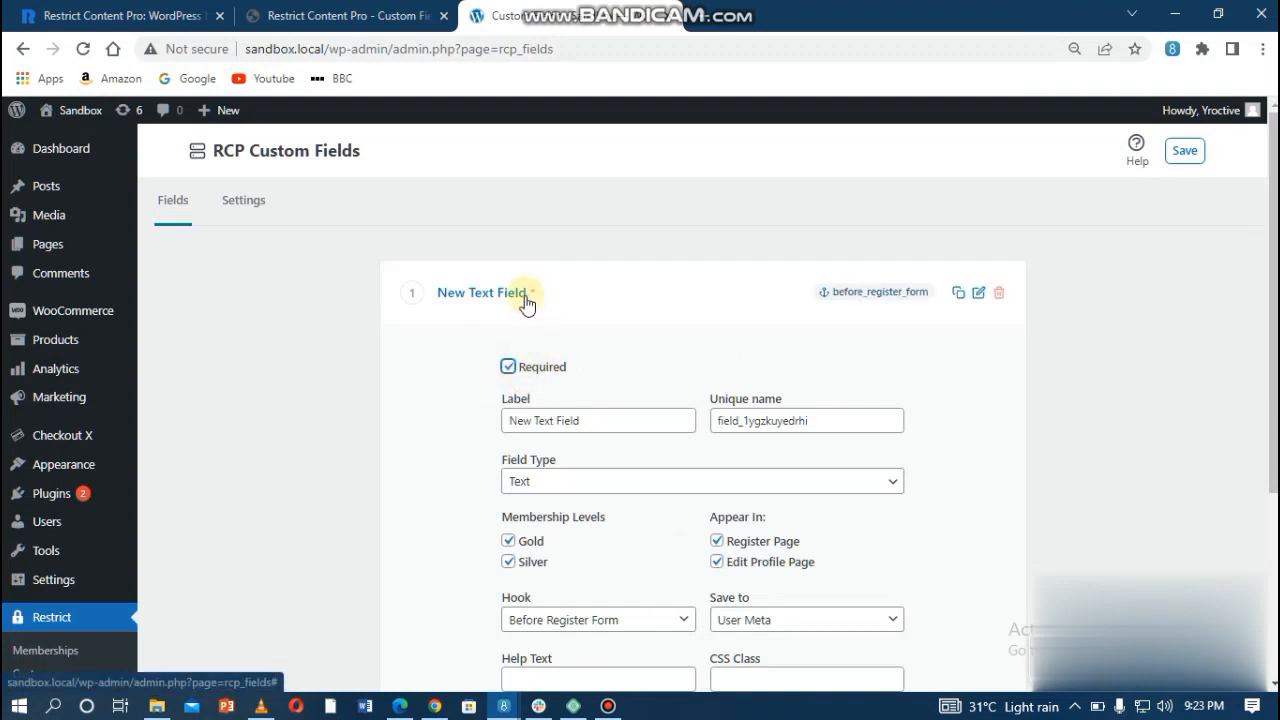
# Replace the new field's label with Company Name
pyautogui.click(579, 421)
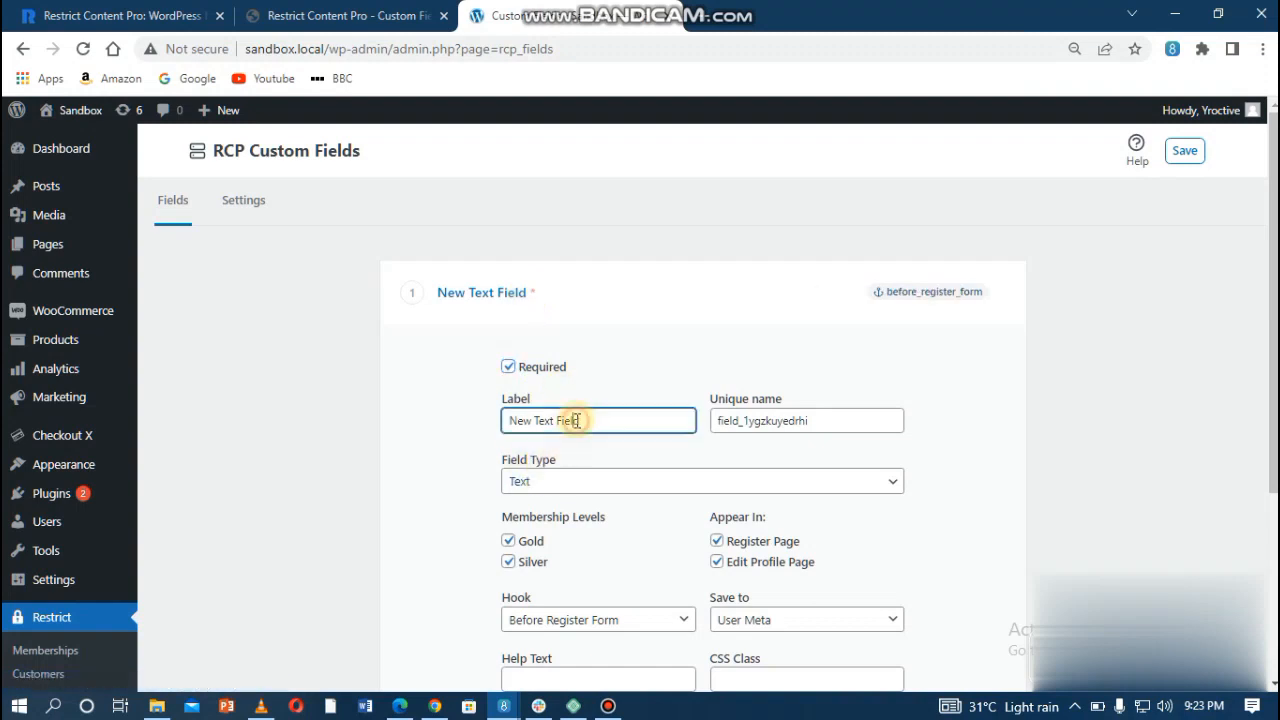
pyautogui.press('BackSpace')
pyautogui.press('BackSpace')
pyautogui.press('BackSpace')
pyautogui.press('BackSpace')
pyautogui.press('BackSpace')
pyautogui.press('BackSpace')
pyautogui.press('BackSpace')
pyautogui.press('BackSpace')
pyautogui.press('BackSpace')
pyautogui.press('BackSpace')
pyautogui.press('BackSpace')
pyautogui.press('BackSpace')
pyautogui.press('BackSpace')
pyautogui.press('BackSpace')
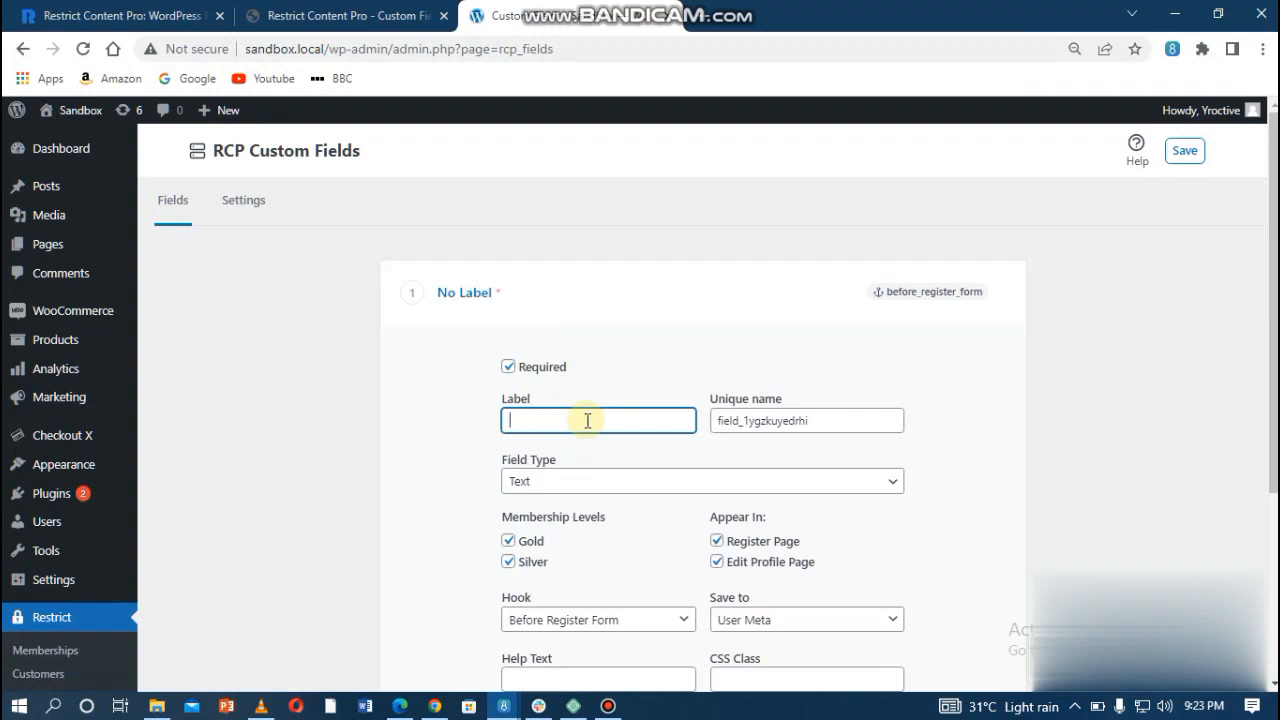
pyautogui.write('Co')
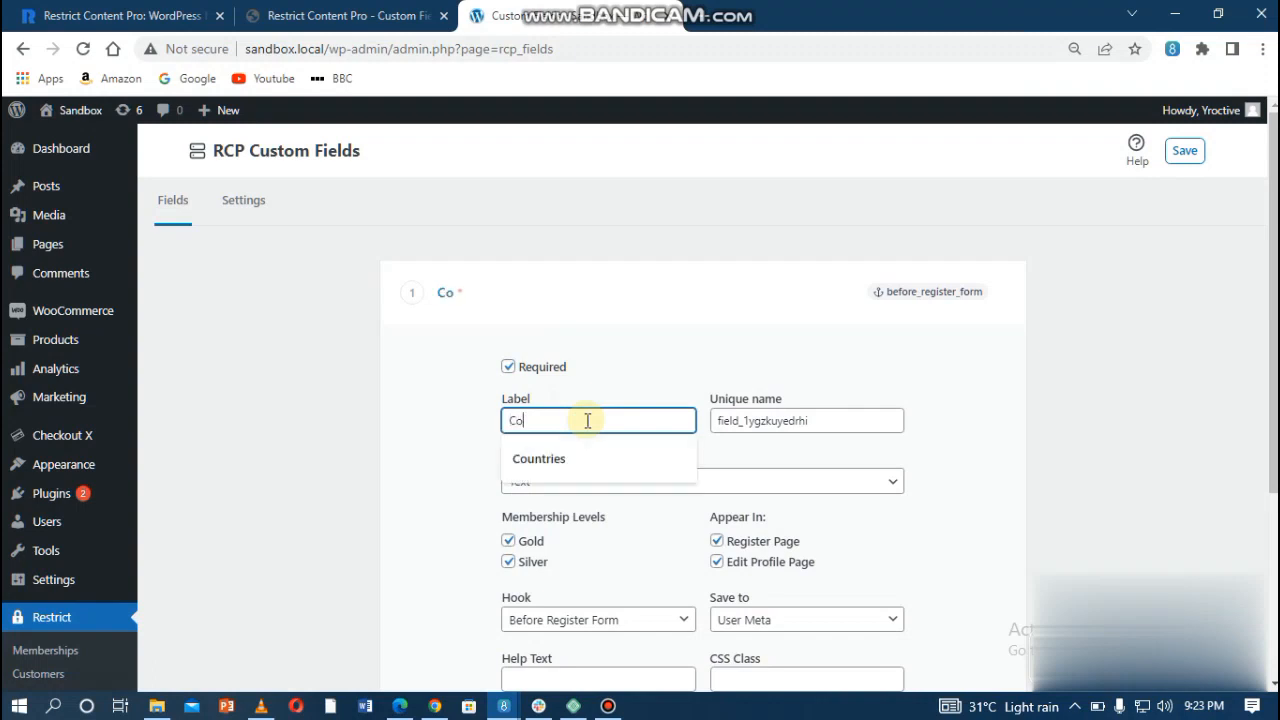
pyautogui.write('mpany N')
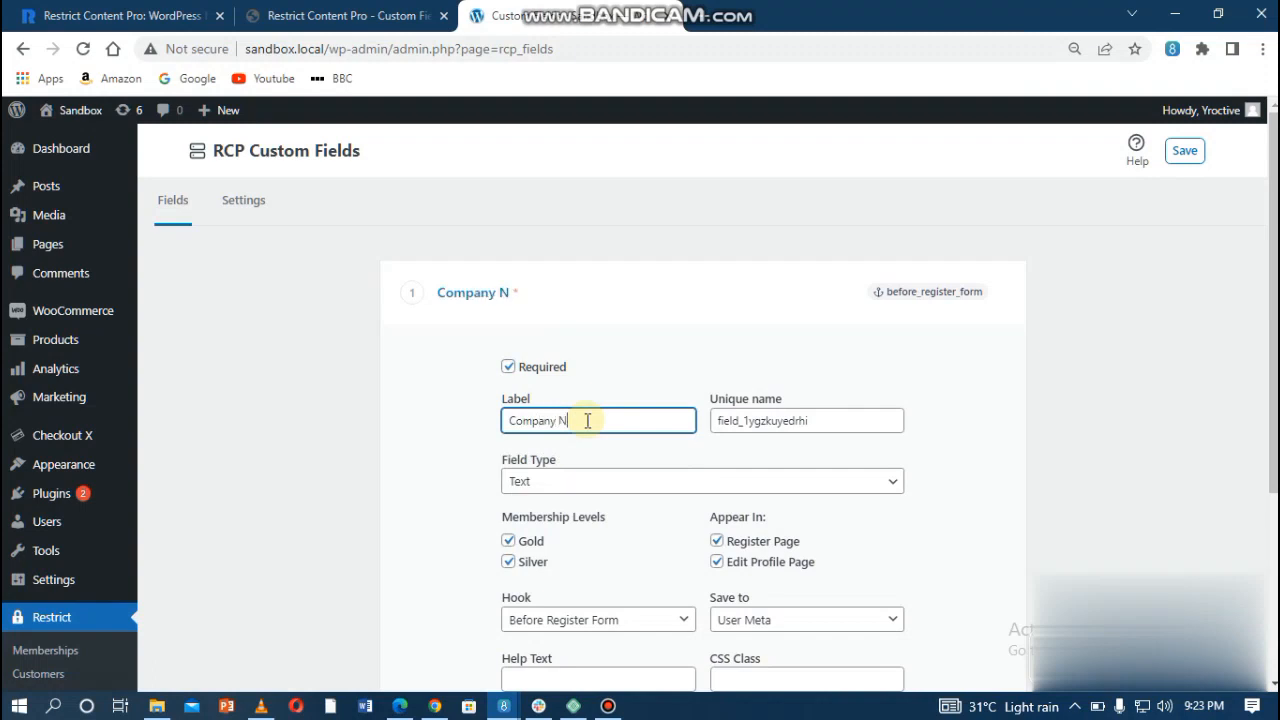
pyautogui.write('mae')
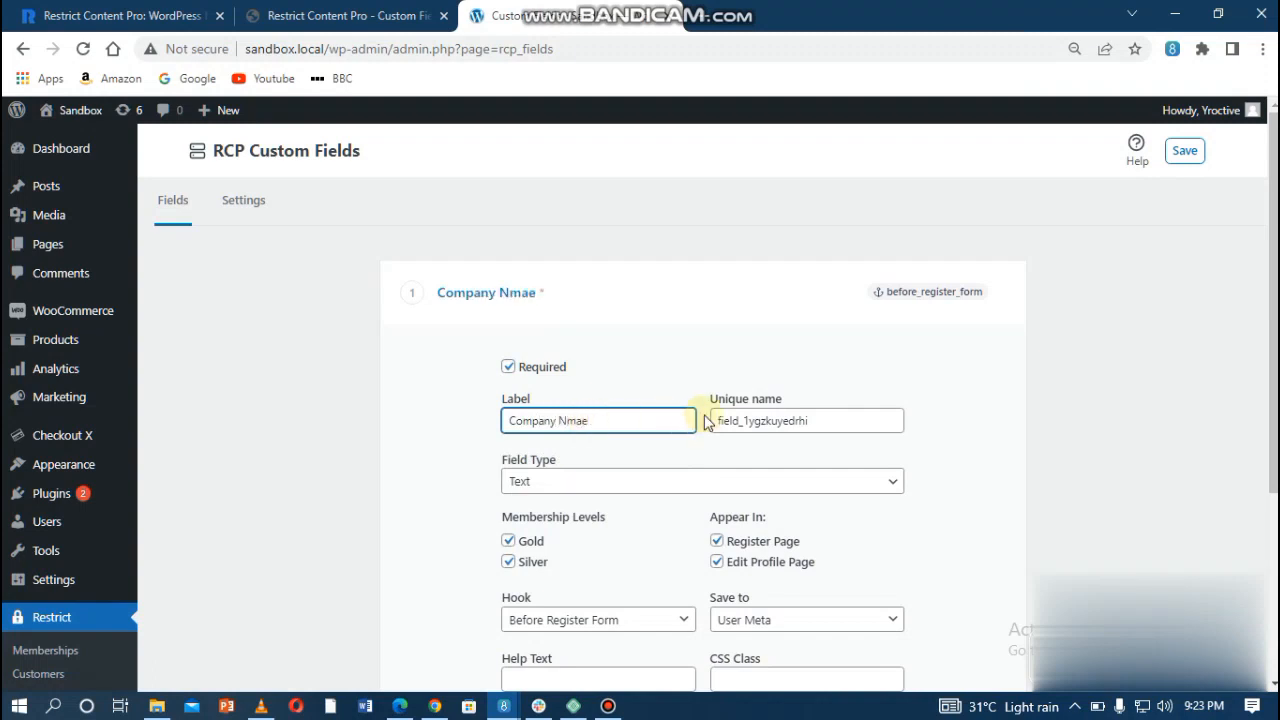
pyautogui.press('BackSpace')
pyautogui.press('BackSpace')
pyautogui.press('BackSpace')
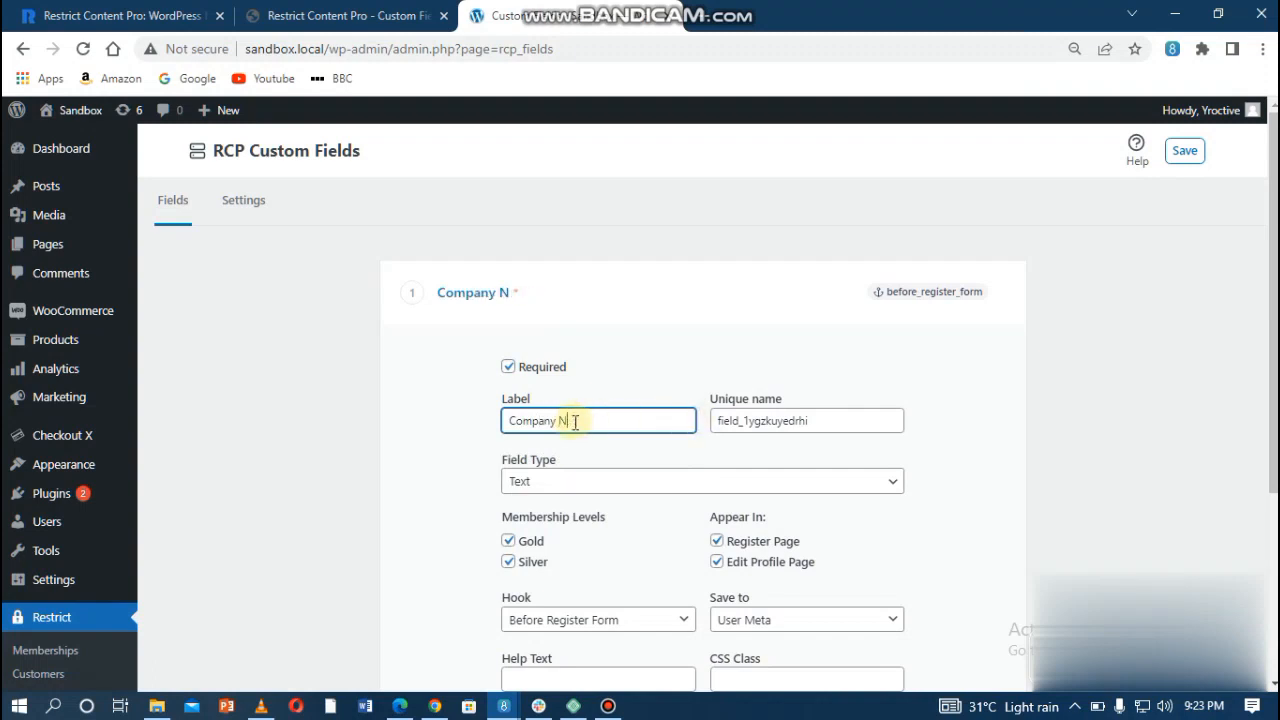
pyautogui.write('ame')
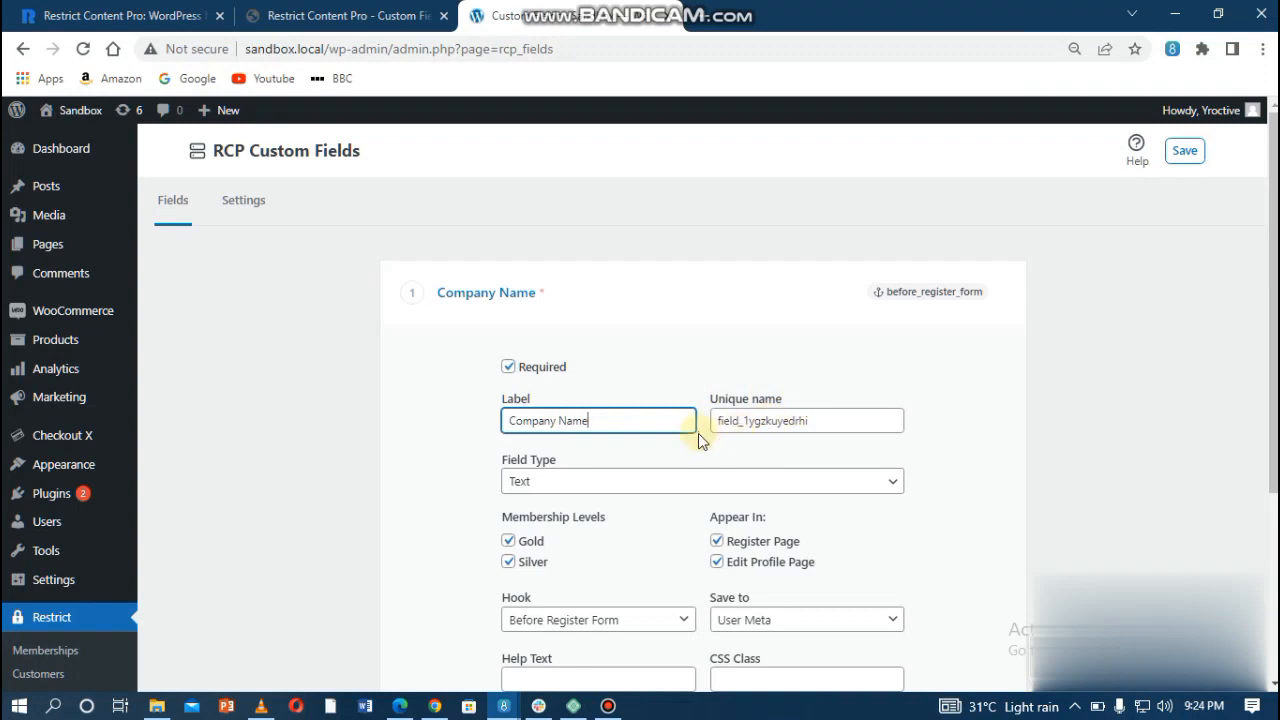
# Review the available field types for the Company Name field, leaving the type as Text
pyautogui.click(628, 481)
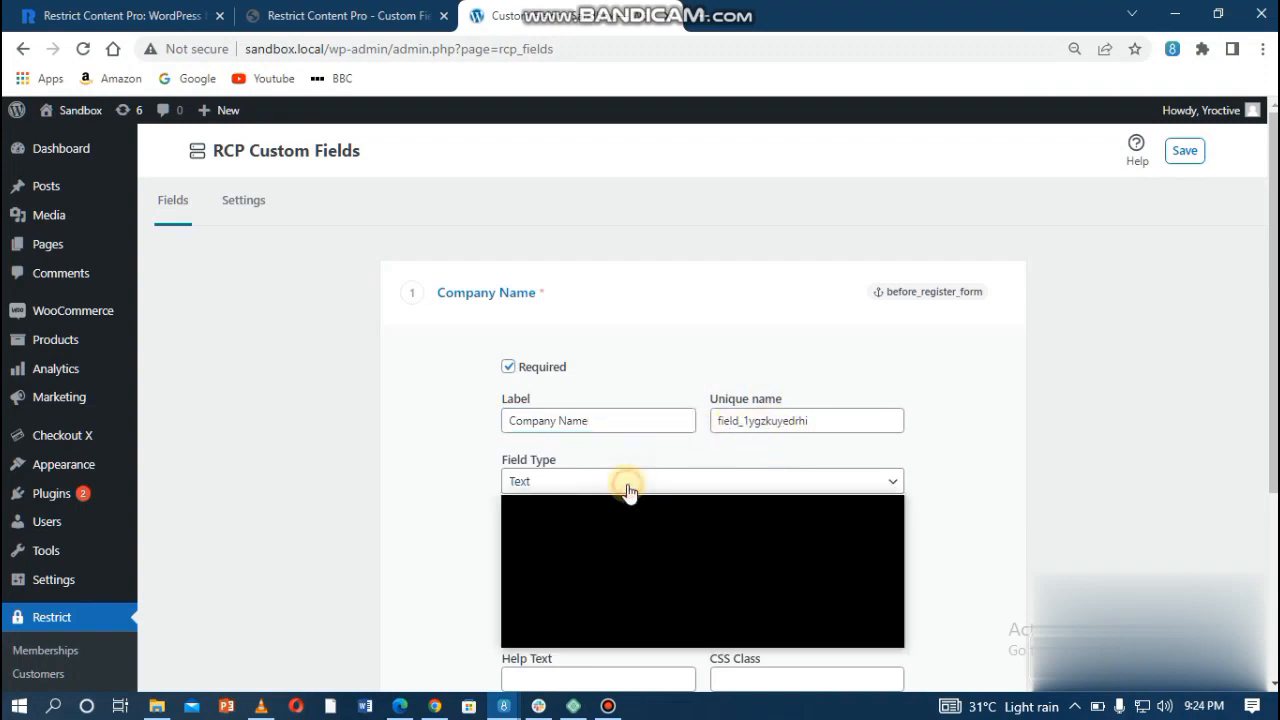
pyautogui.click(628, 490)
pyautogui.scroll(-1, 628, 490)
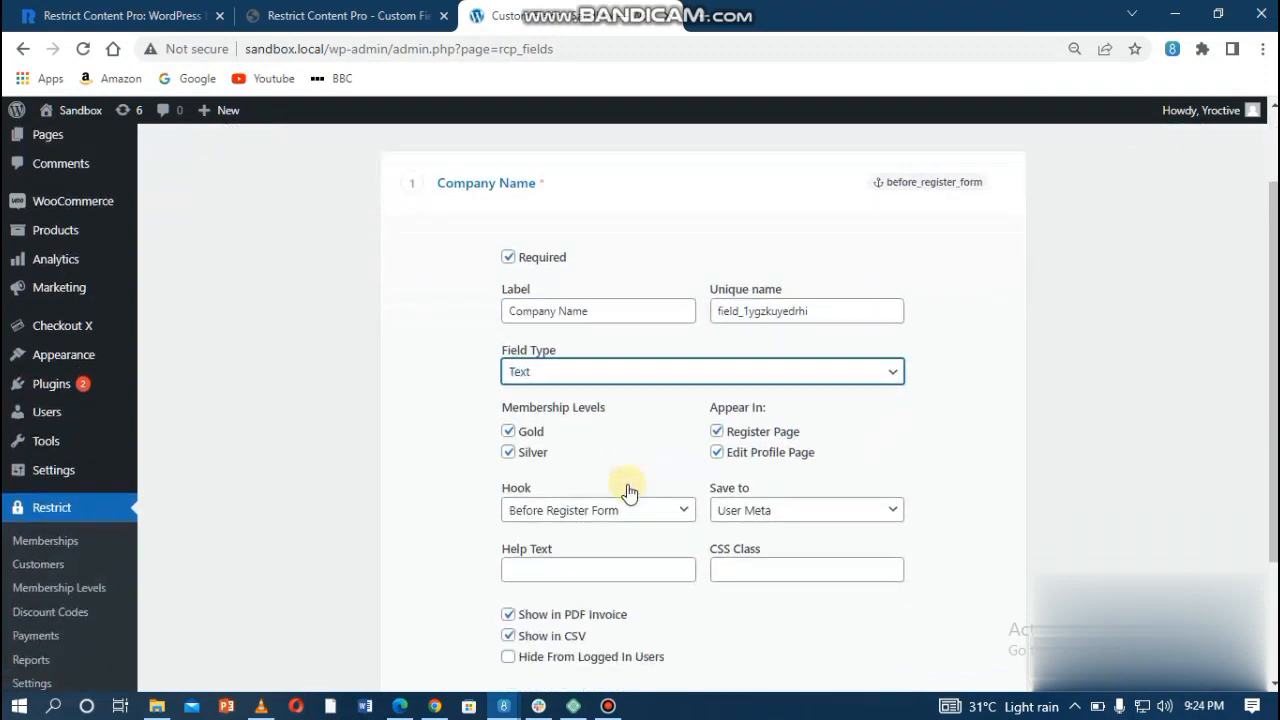
pyautogui.click(640, 368)
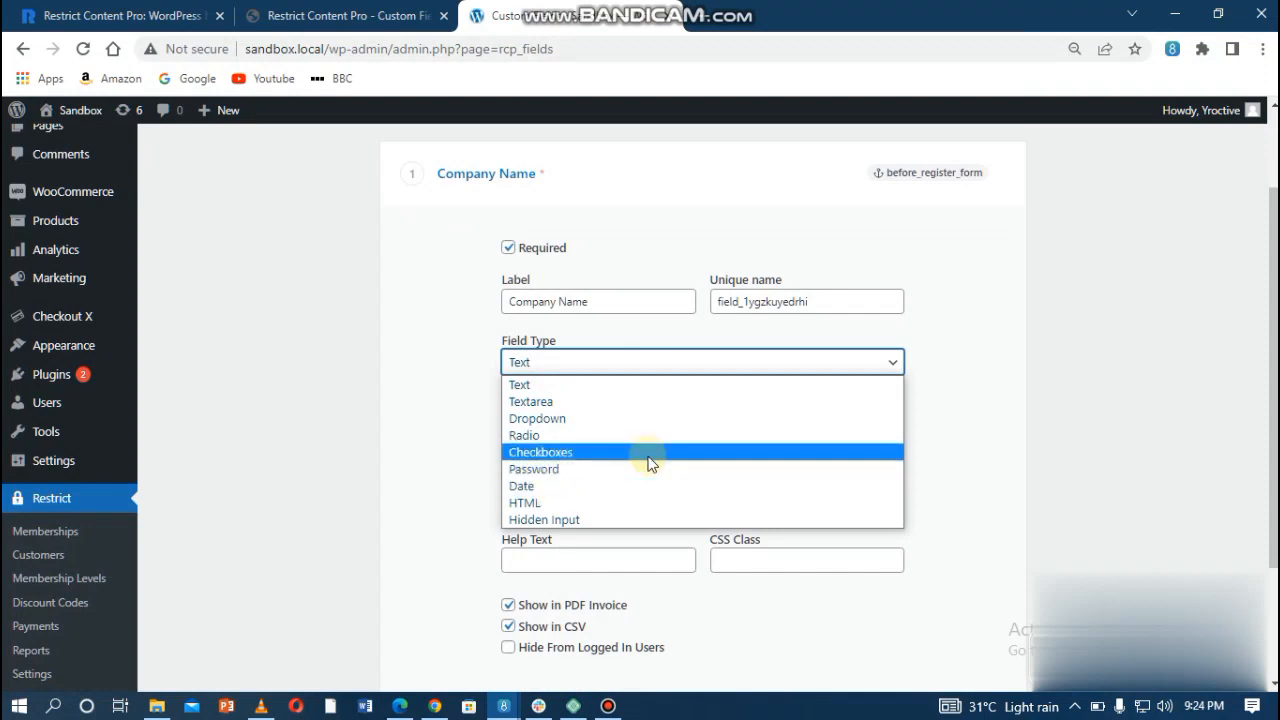
pyautogui.click(571, 364)
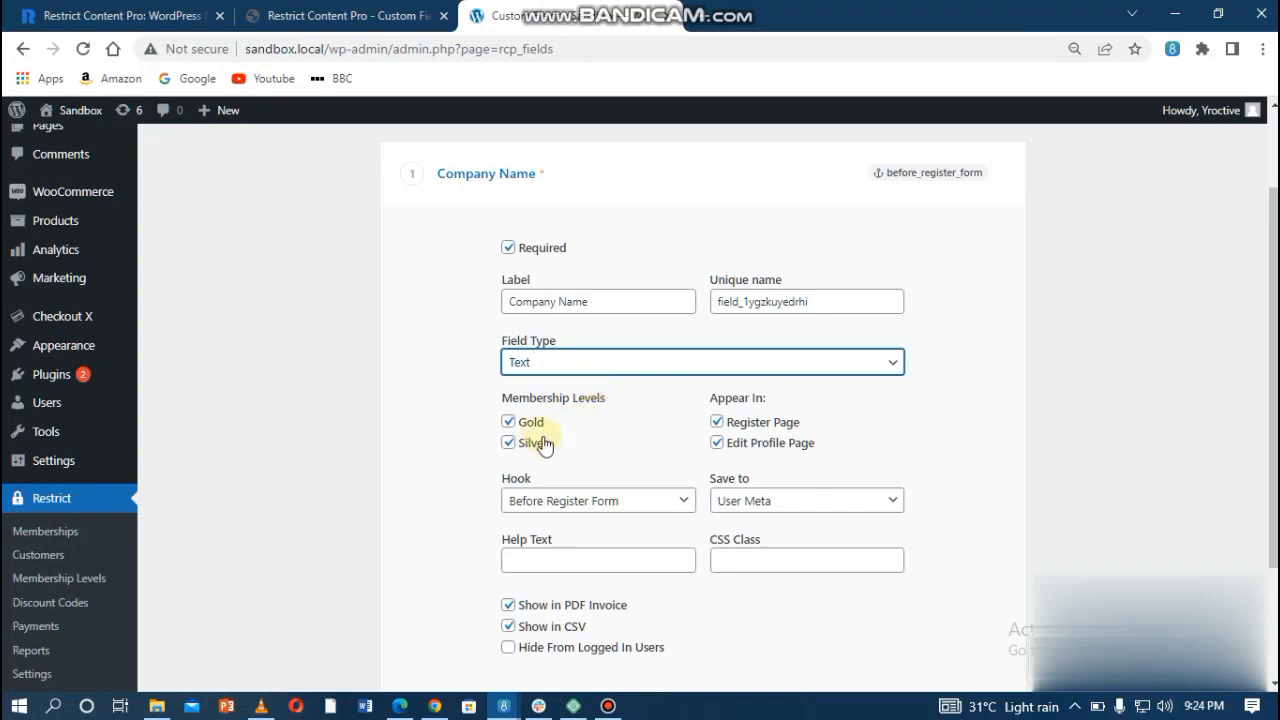
# Try switching the Gold and Silver membership levels off and back on for the Company Name field
pyautogui.click(508, 423)
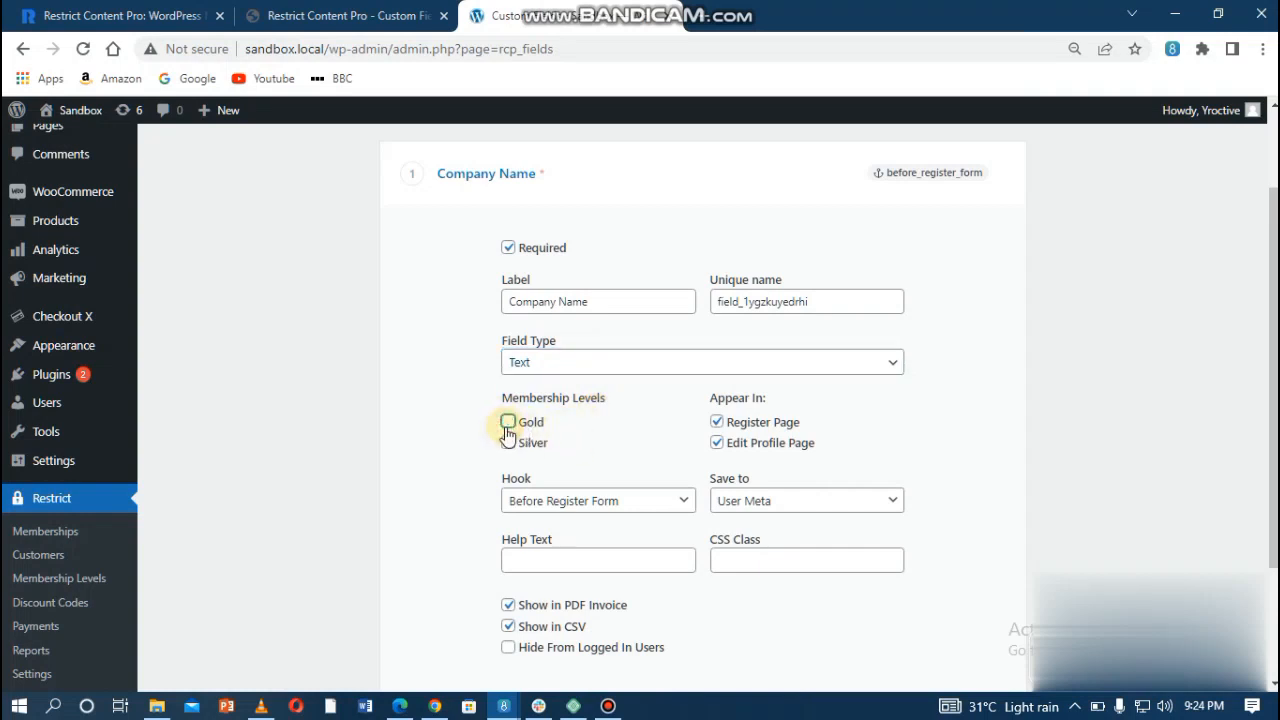
pyautogui.click(508, 442)
pyautogui.click(508, 443)
pyautogui.click(508, 421)
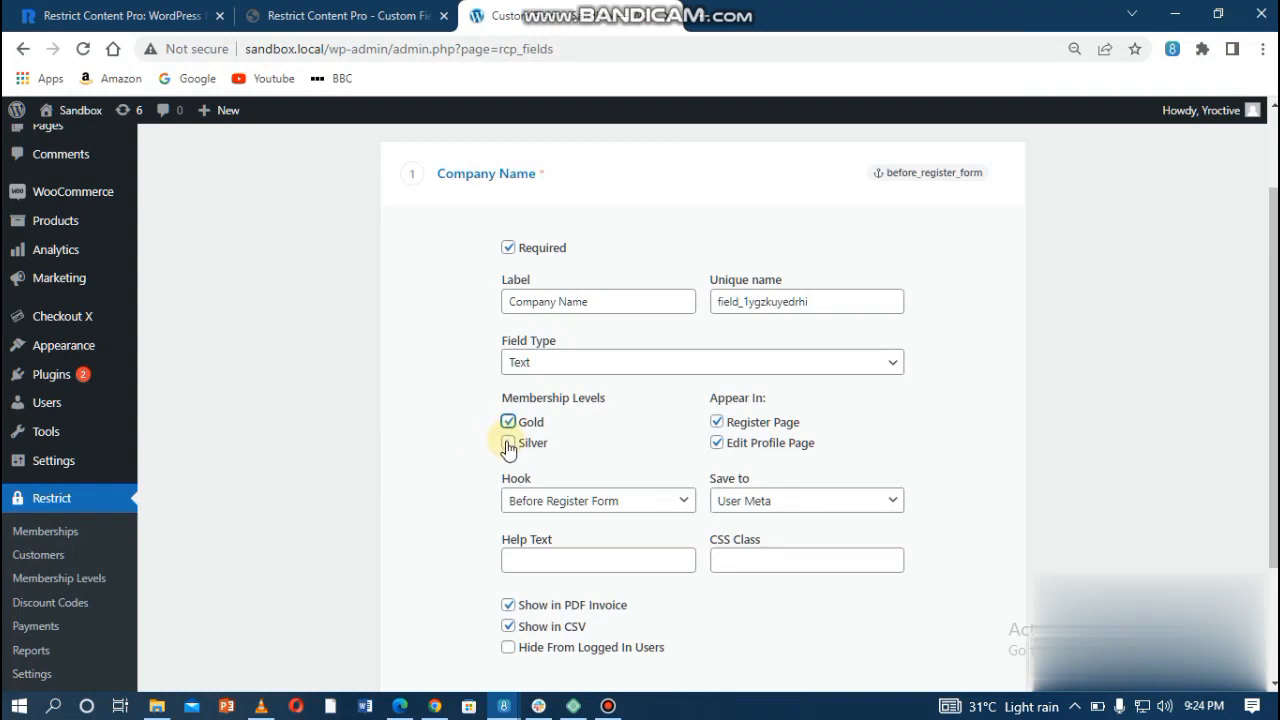
pyautogui.click(507, 444)
# Set the Company Name field's hook to After Password Registration, leave it saving to User Meta, and save the custom fields
pyautogui.click(638, 512)
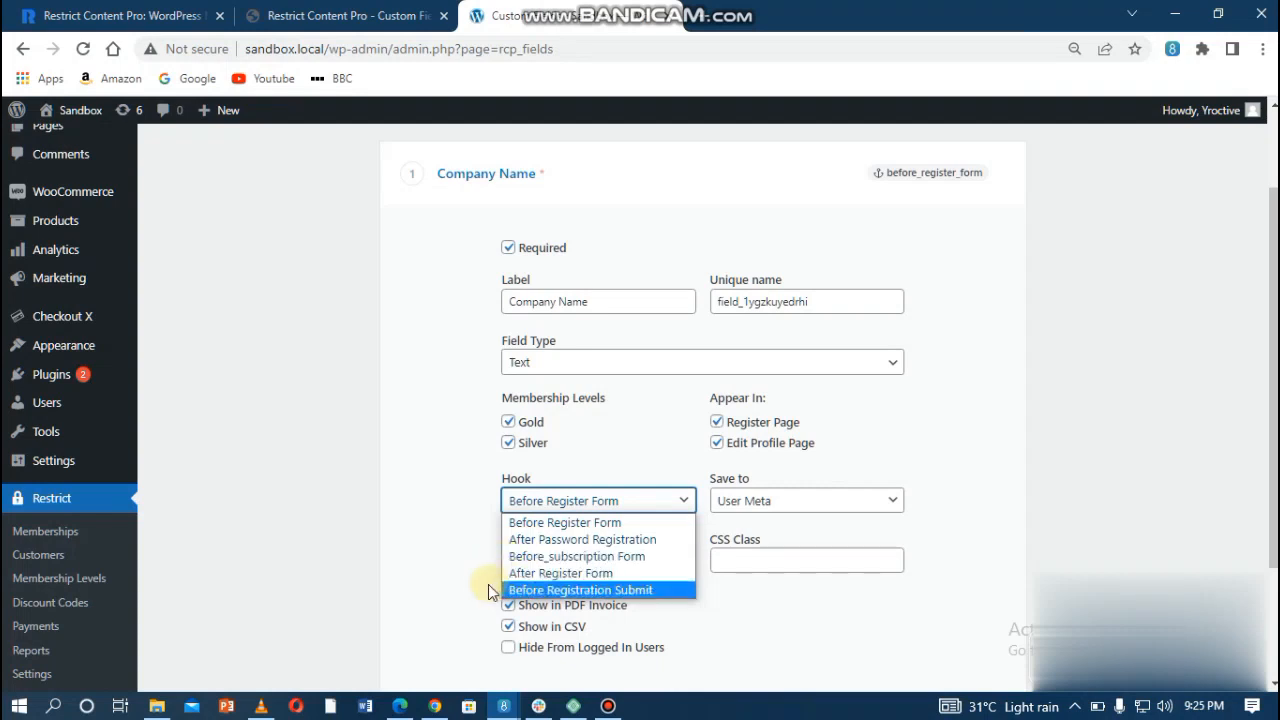
pyautogui.click(517, 542)
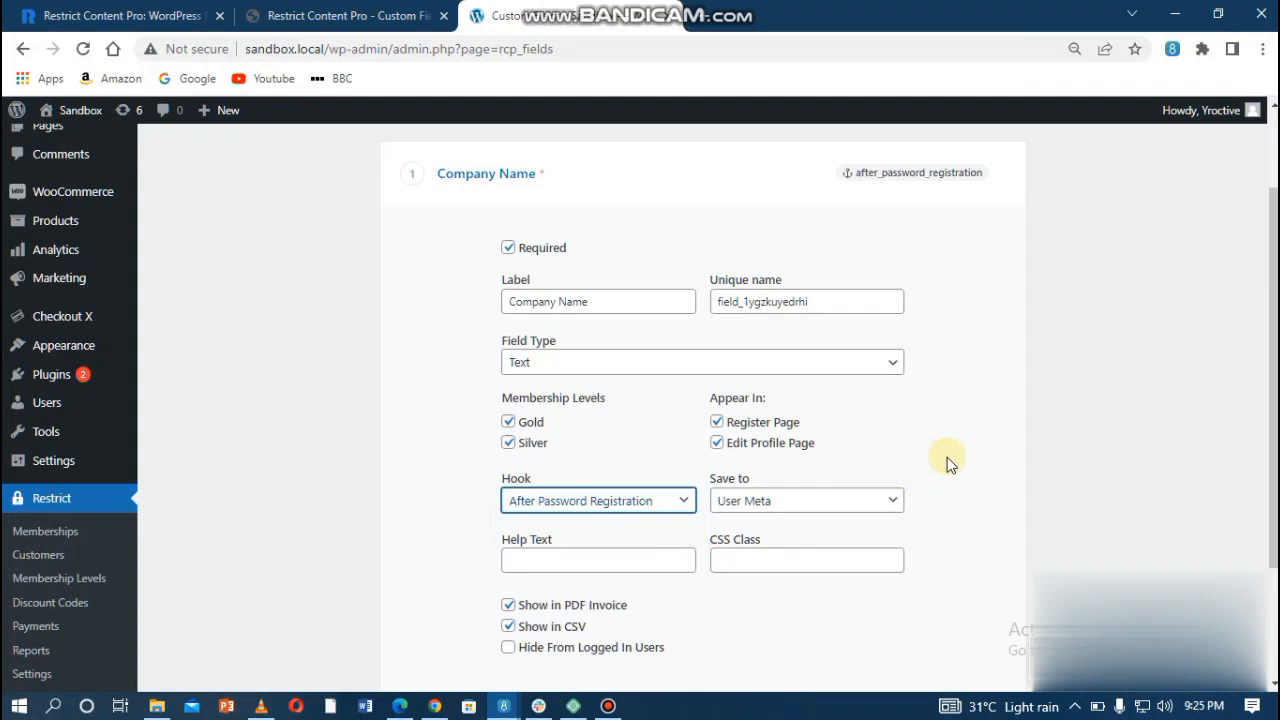
pyautogui.click(826, 497)
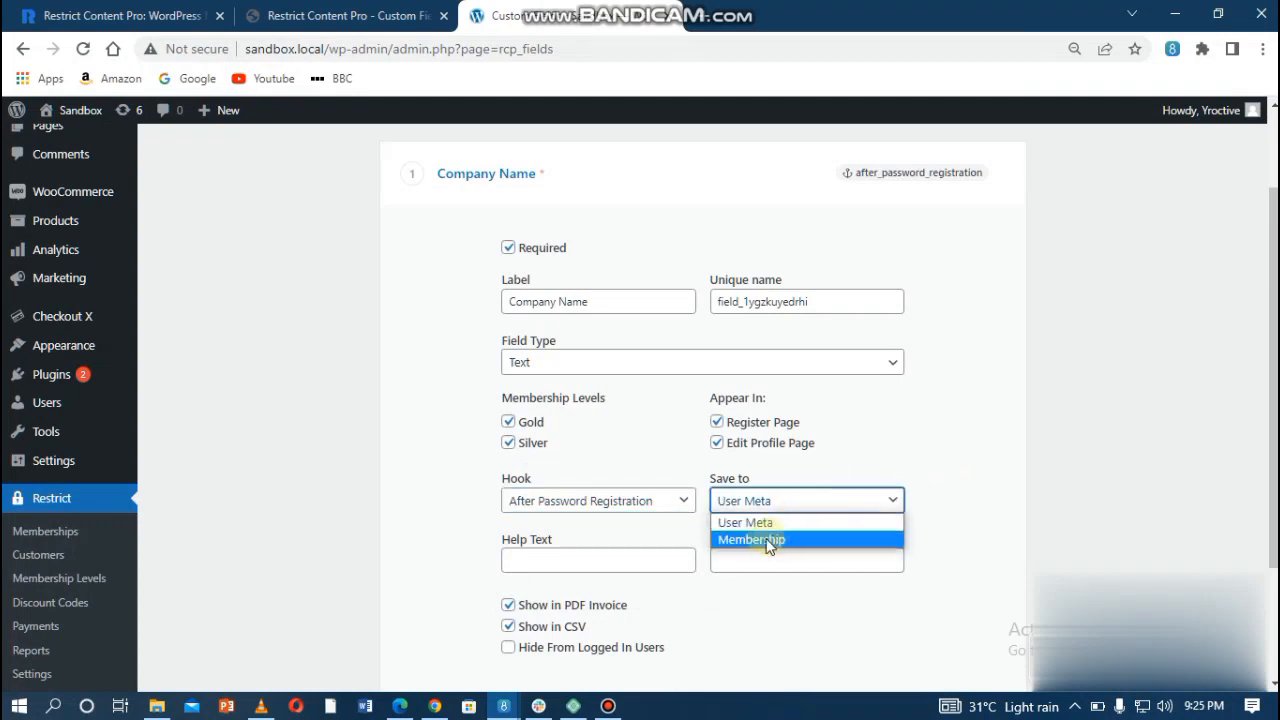
pyautogui.scroll(-2, 852, 270)
pyautogui.scroll(3, 852, 270)
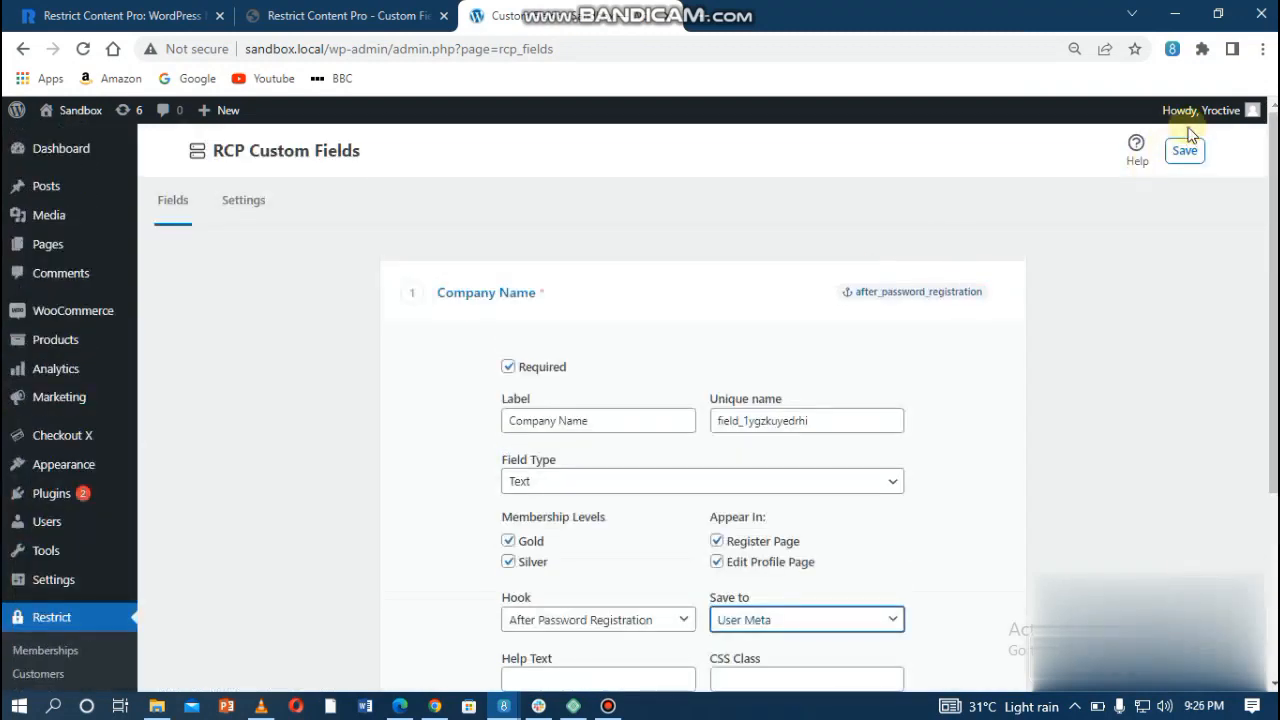
pyautogui.click(1183, 160)
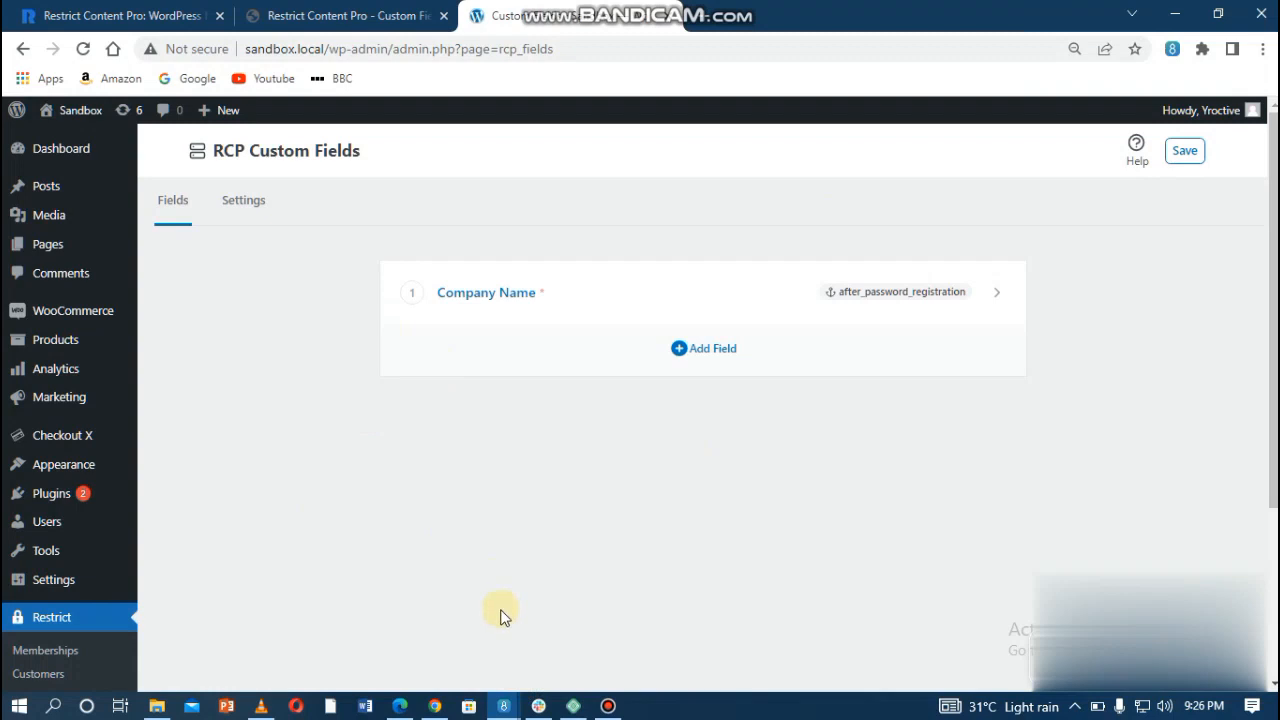
# Reload the Register page in the private window and check the form for the Company Name field
pyautogui.moveTo(502, 705)
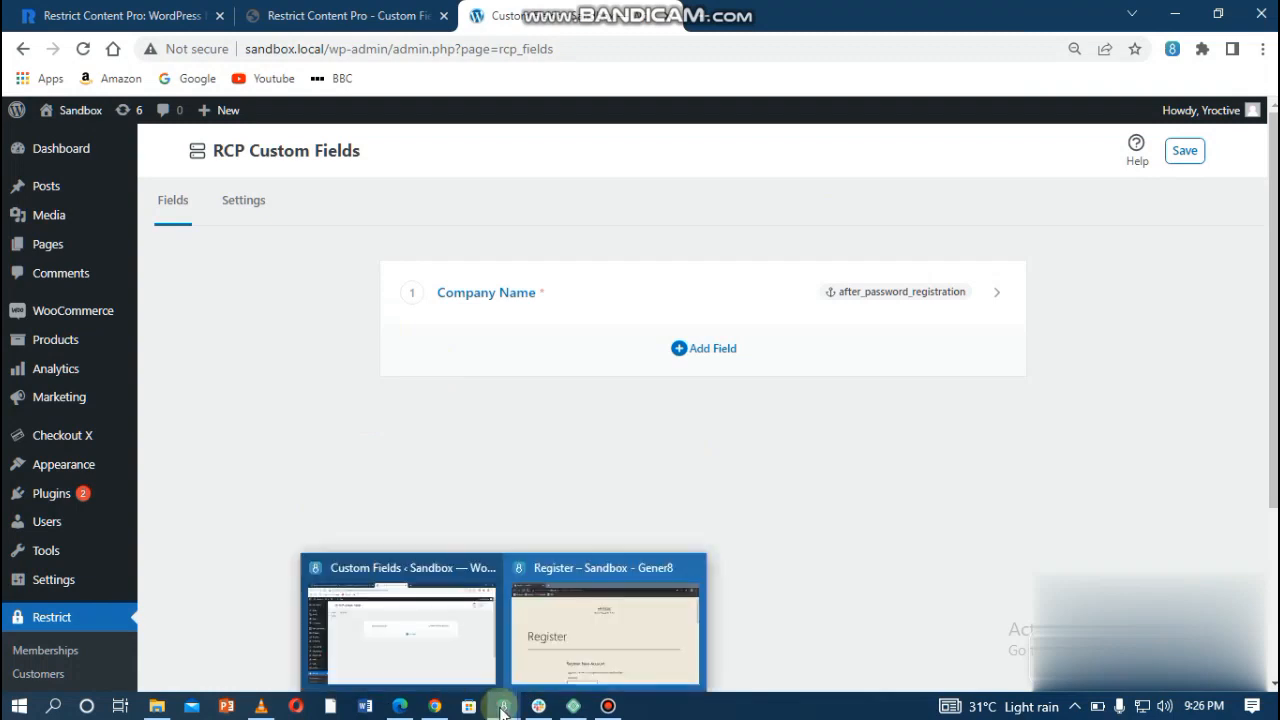
pyautogui.click(575, 622)
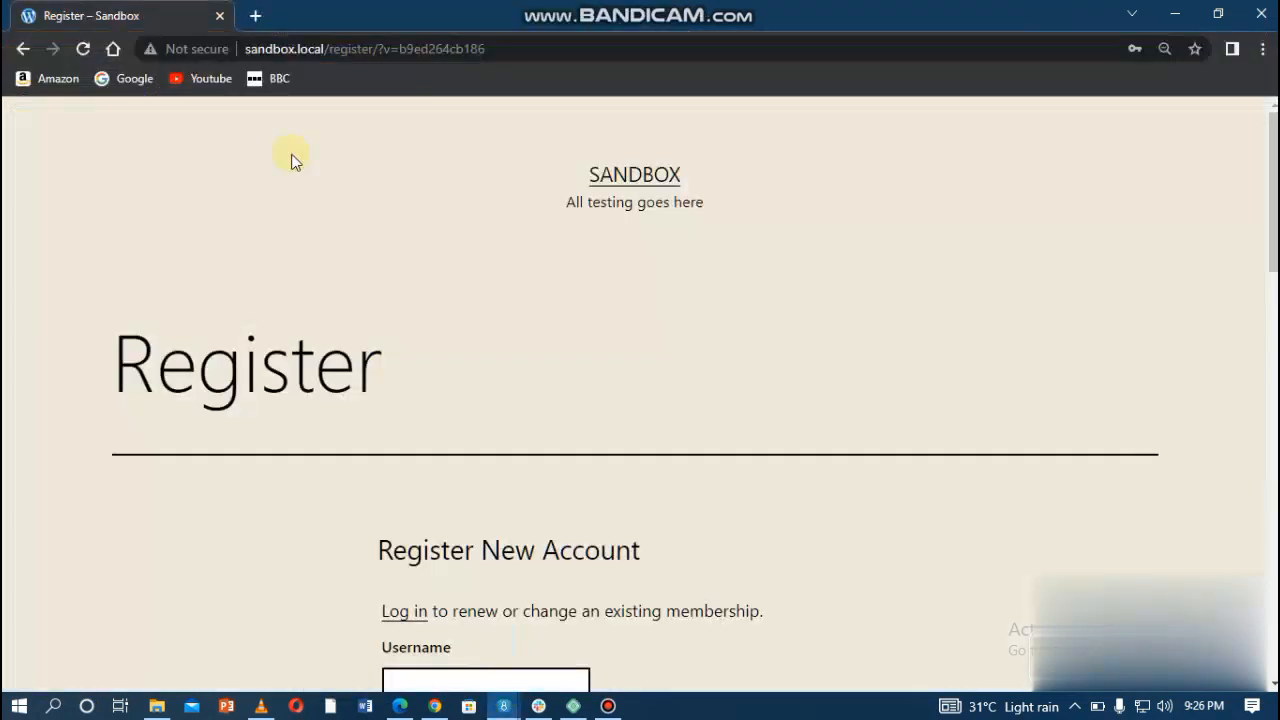
pyautogui.click(82, 48)
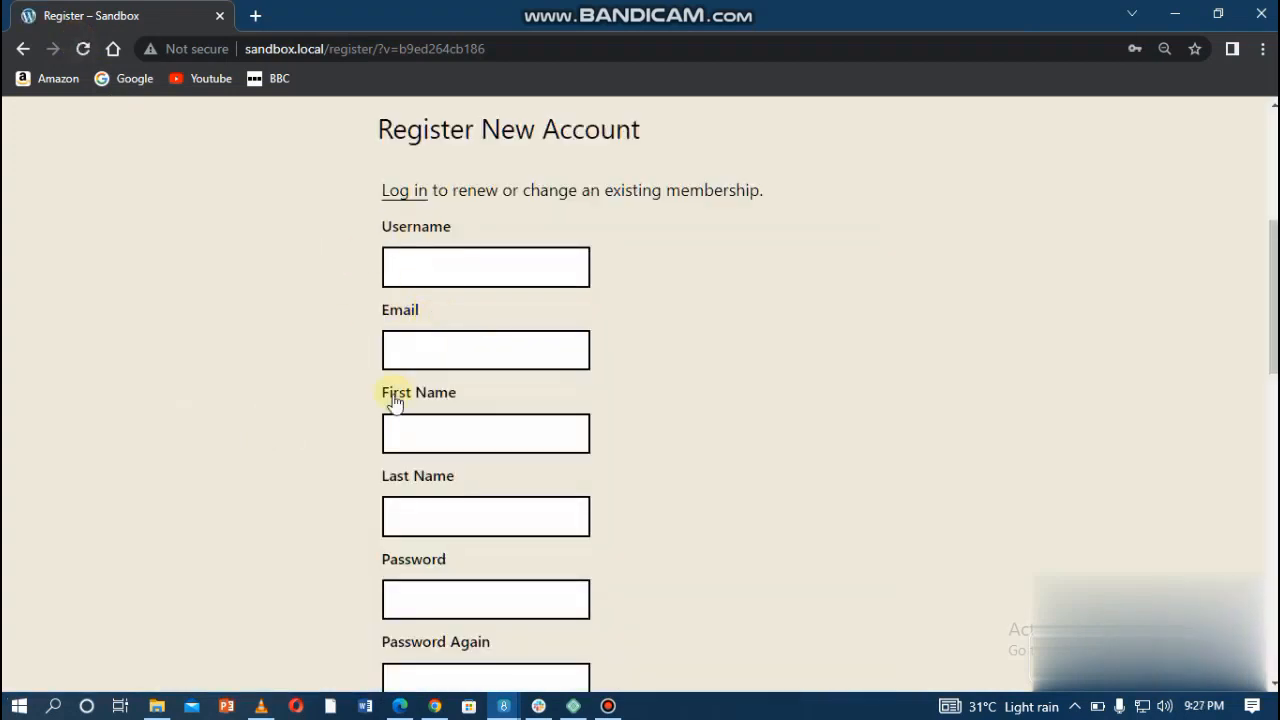
pyautogui.scroll(-2, 466, 500)
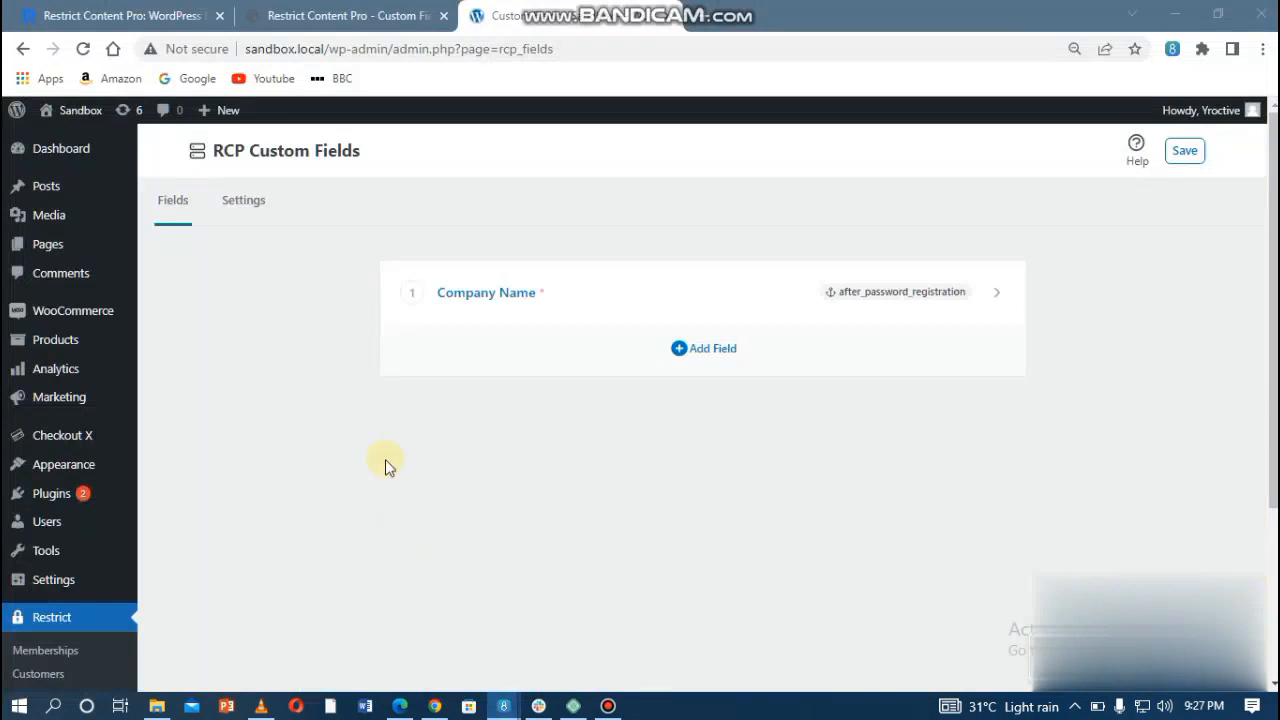
# Add a second custom field below Company Name and label it Favorite City
pyautogui.click(687, 357)
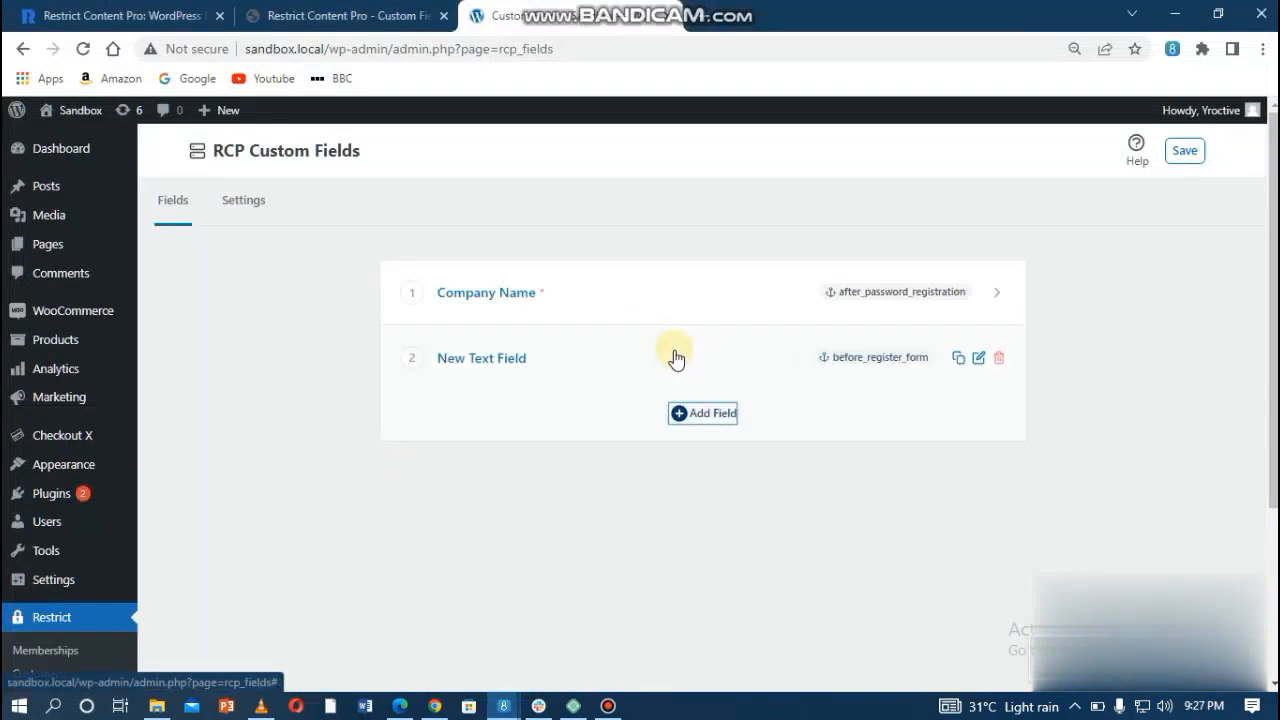
pyautogui.click(514, 355)
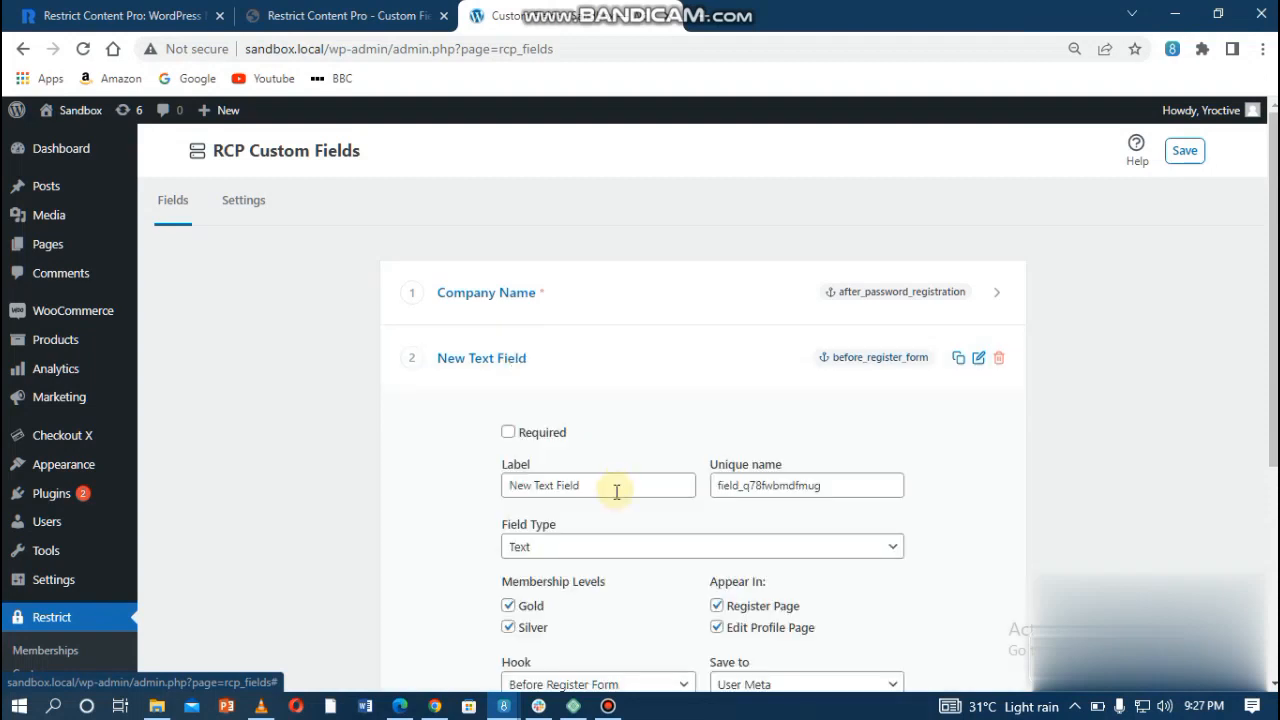
pyautogui.scroll(-2, 576, 452)
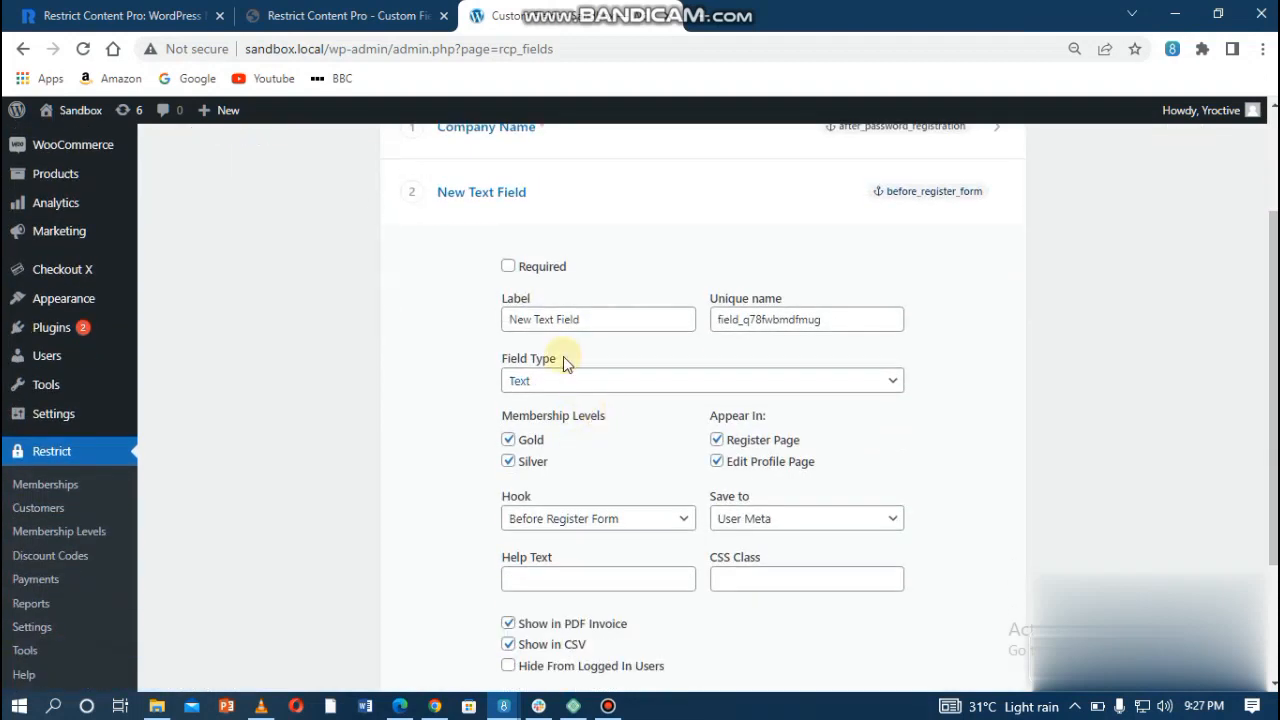
pyautogui.click(588, 320)
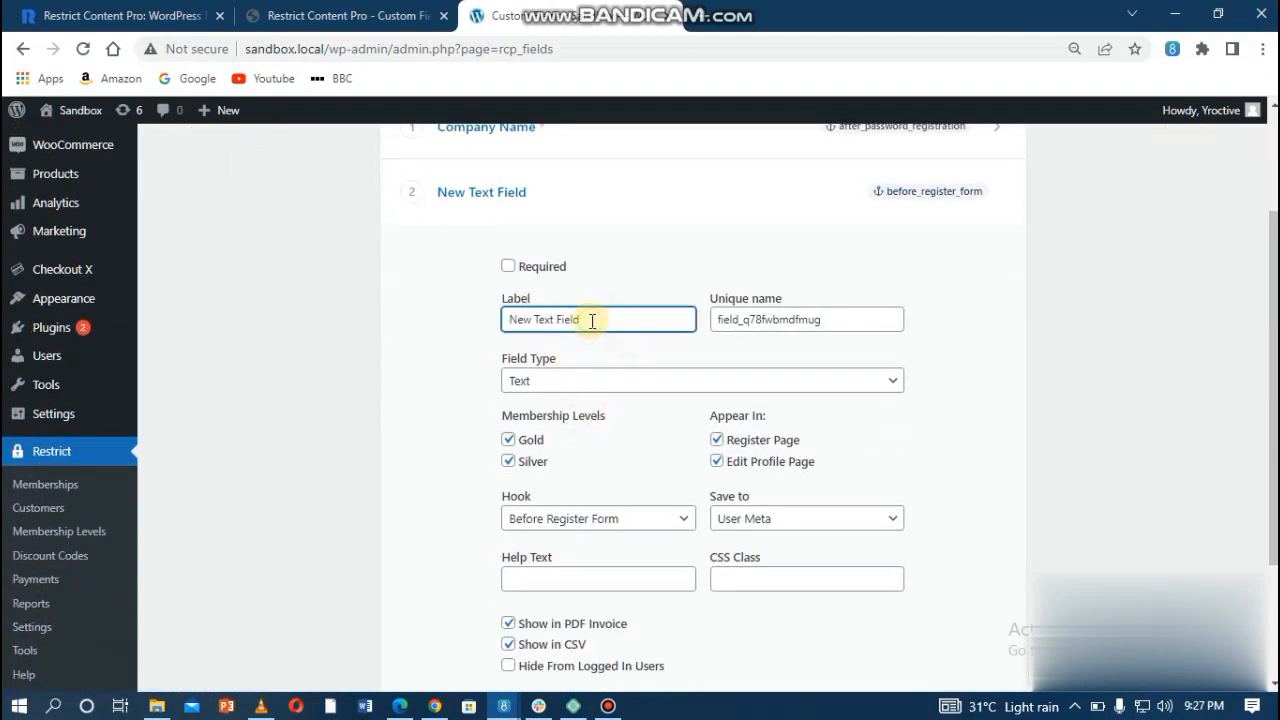
pyautogui.press('BackSpace')
pyautogui.press('BackSpace')
pyautogui.press('BackSpace')
pyautogui.press('BackSpace')
pyautogui.press('BackSpace')
pyautogui.press('BackSpace')
pyautogui.press('BackSpace')
pyautogui.press('BackSpace')
pyautogui.press('BackSpace')
pyautogui.press('BackSpace')
pyautogui.press('BackSpace')
pyautogui.press('BackSpace')
pyautogui.press('BackSpace')
pyautogui.press('BackSpace')
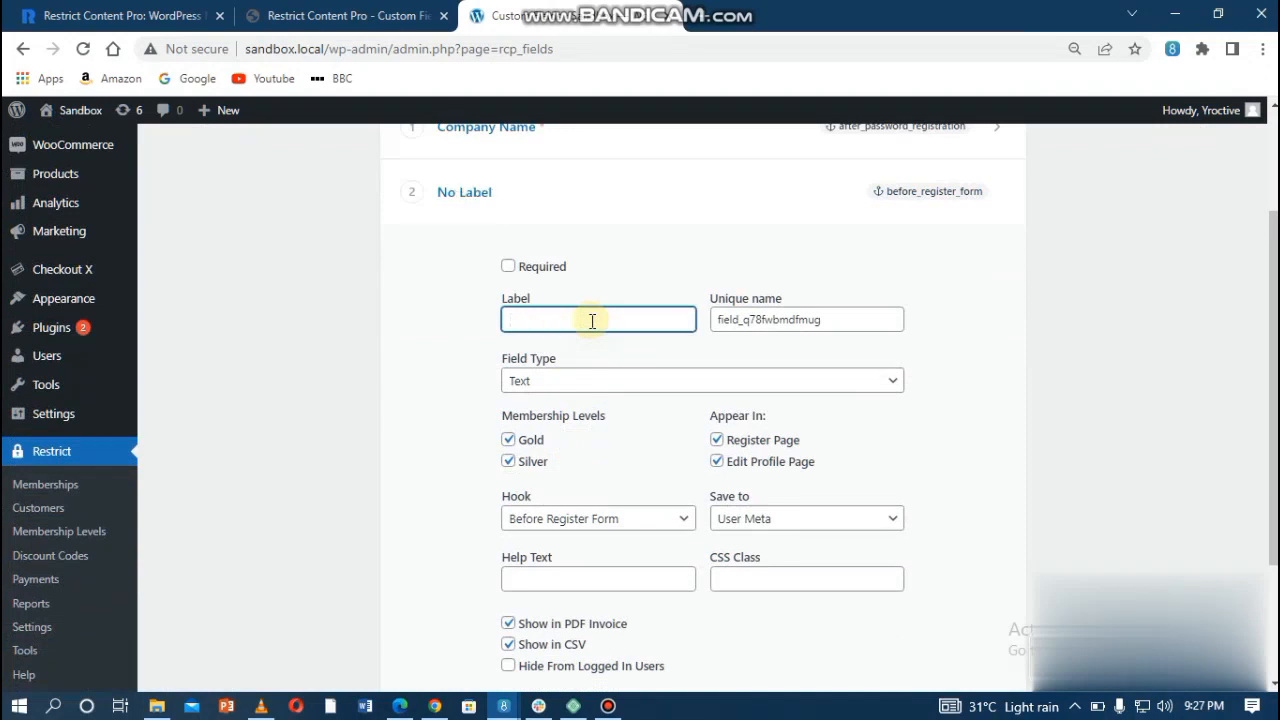
pyautogui.write('Favourite ')
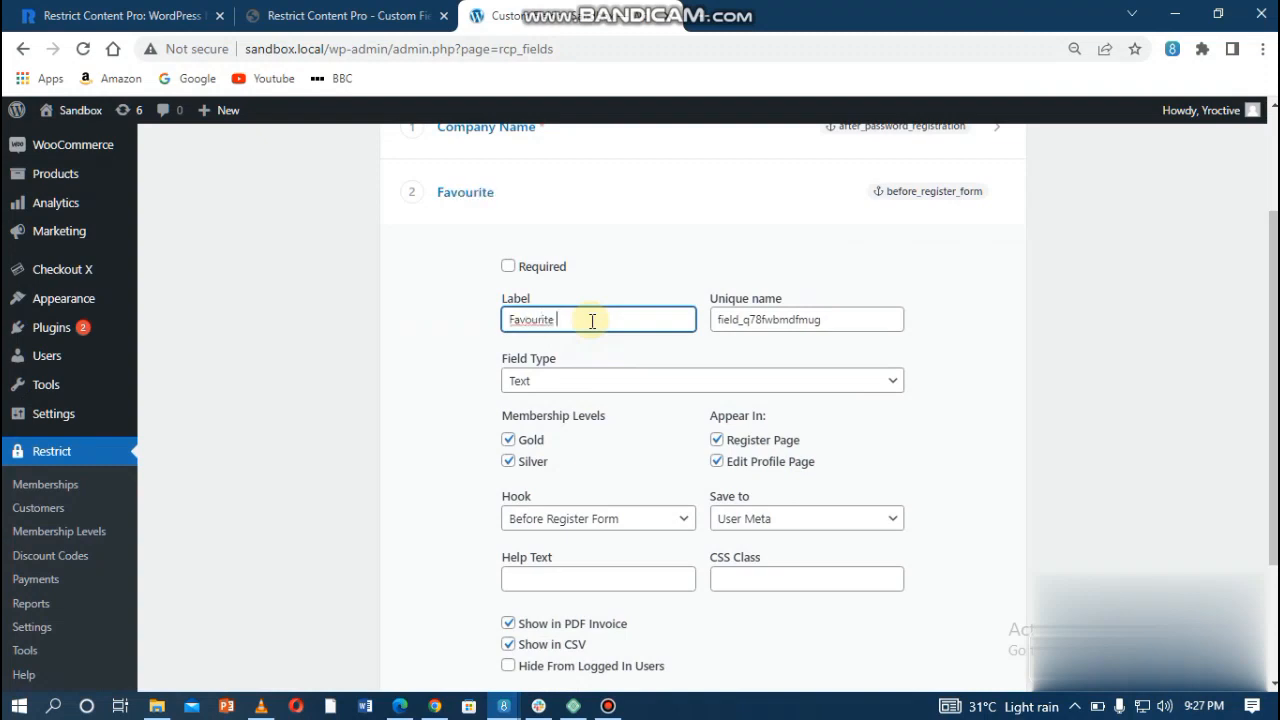
pyautogui.write('City')
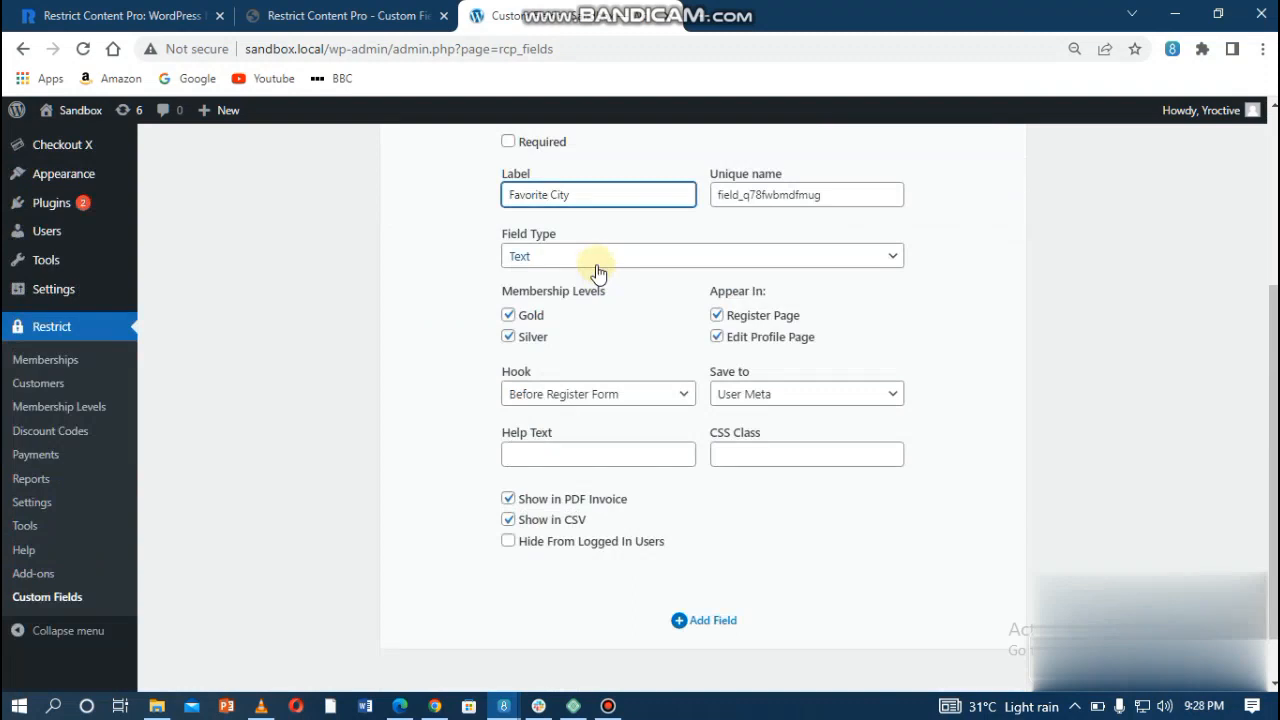
# Make Favorite City a Checkboxes field with the options city-1 Paris, city-2 New York City and city-3 London
pyautogui.click(597, 381)
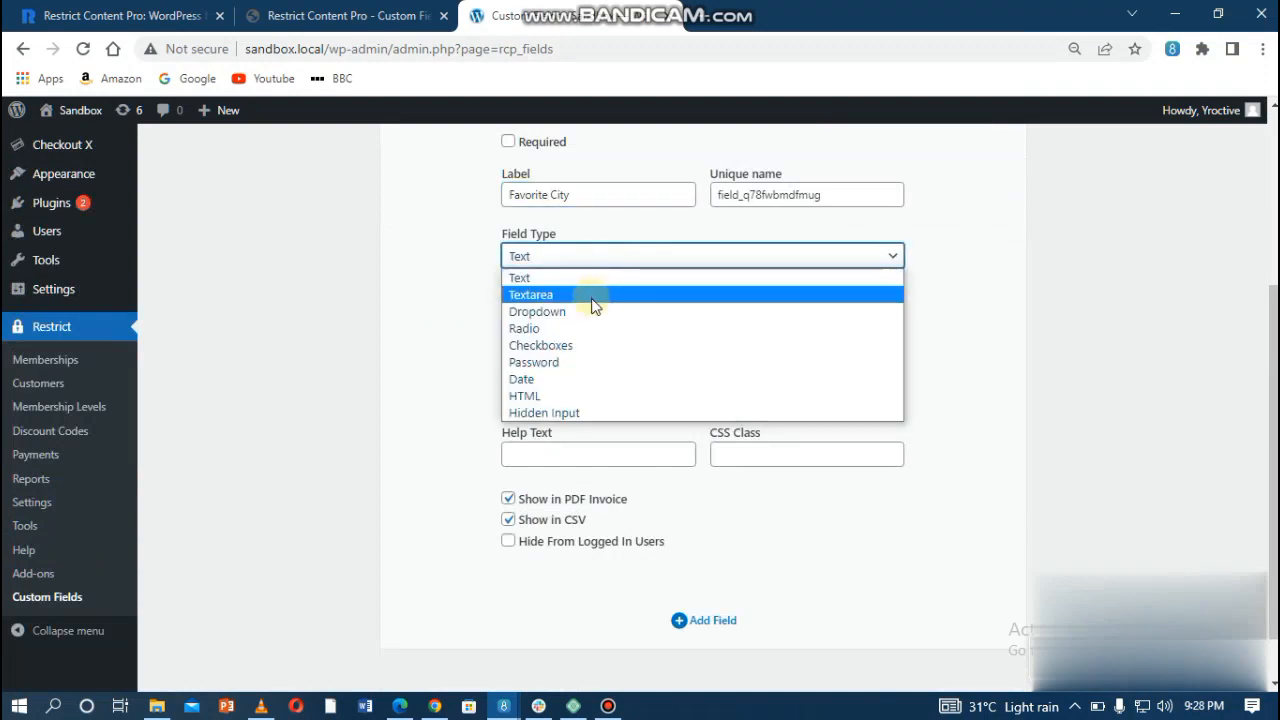
pyautogui.press('Escape')
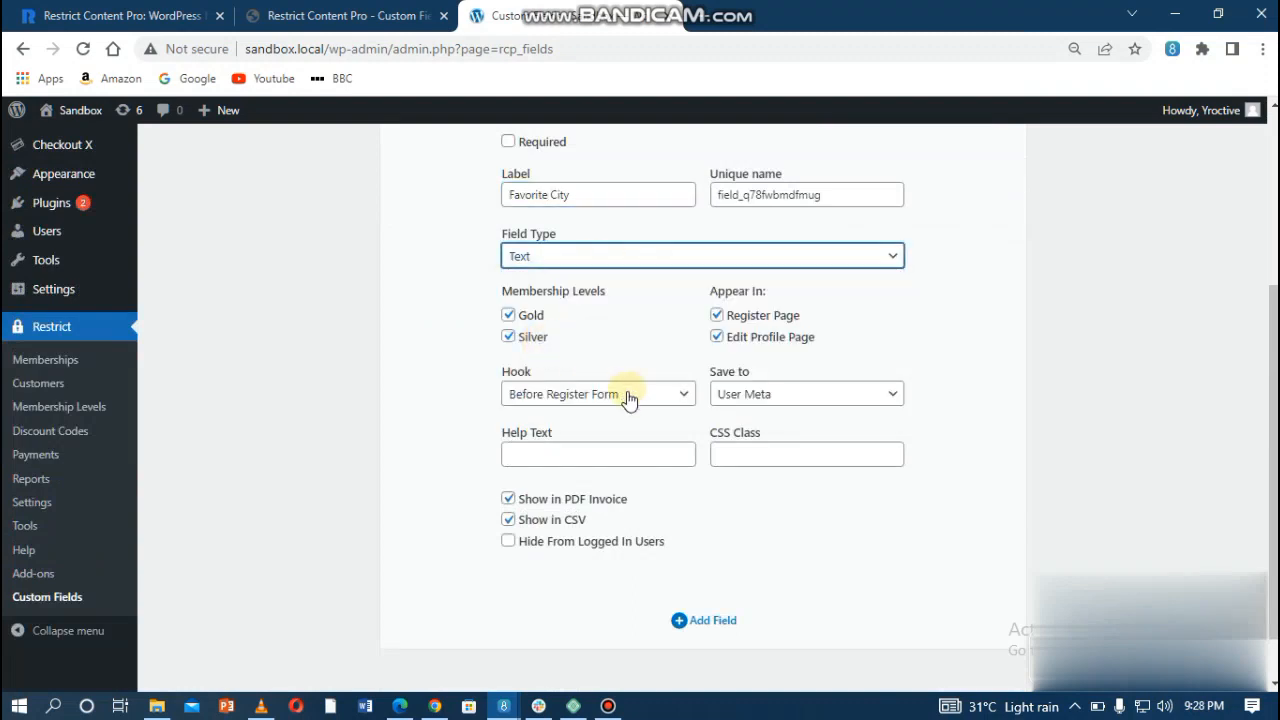
pyautogui.click(551, 356)
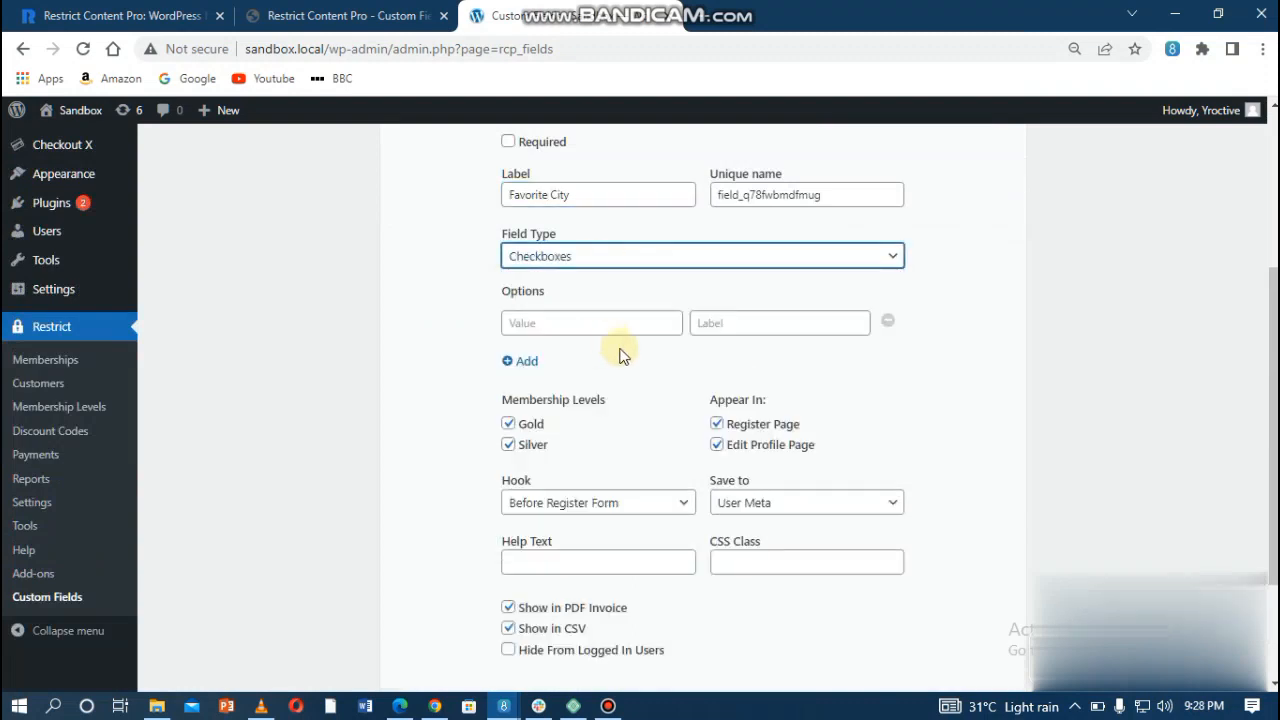
pyautogui.click(569, 324)
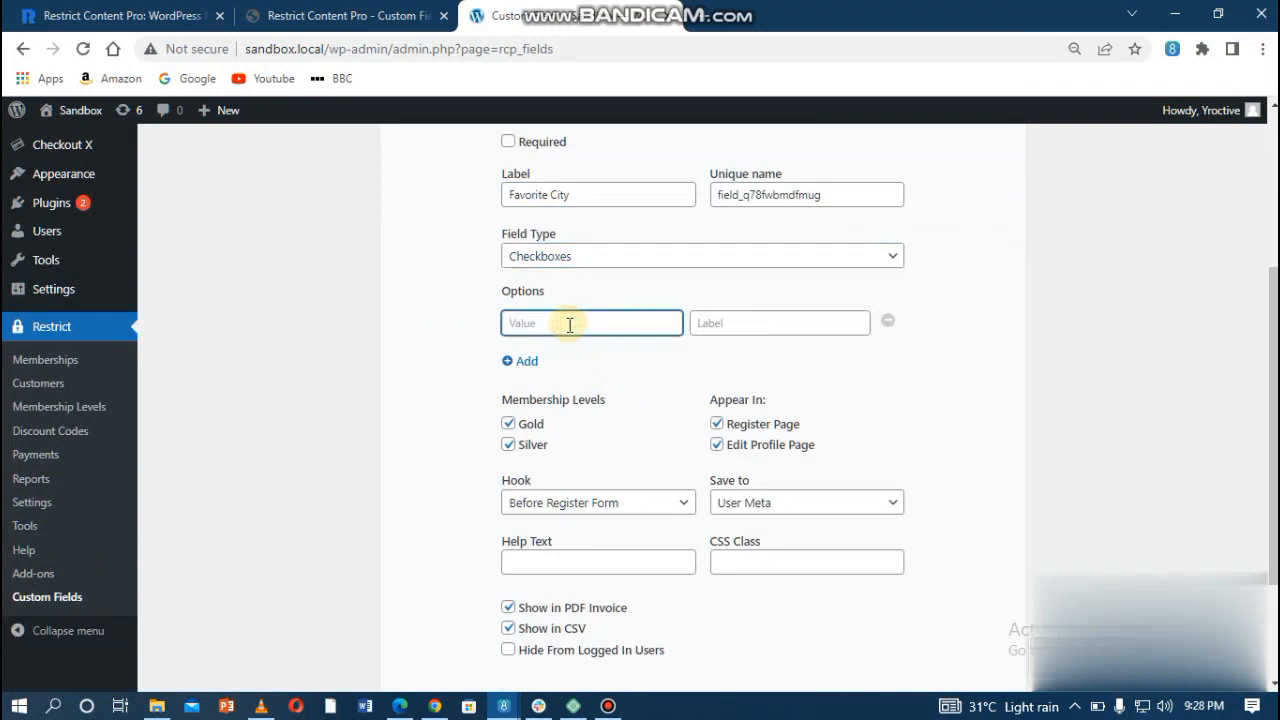
pyautogui.write('c')
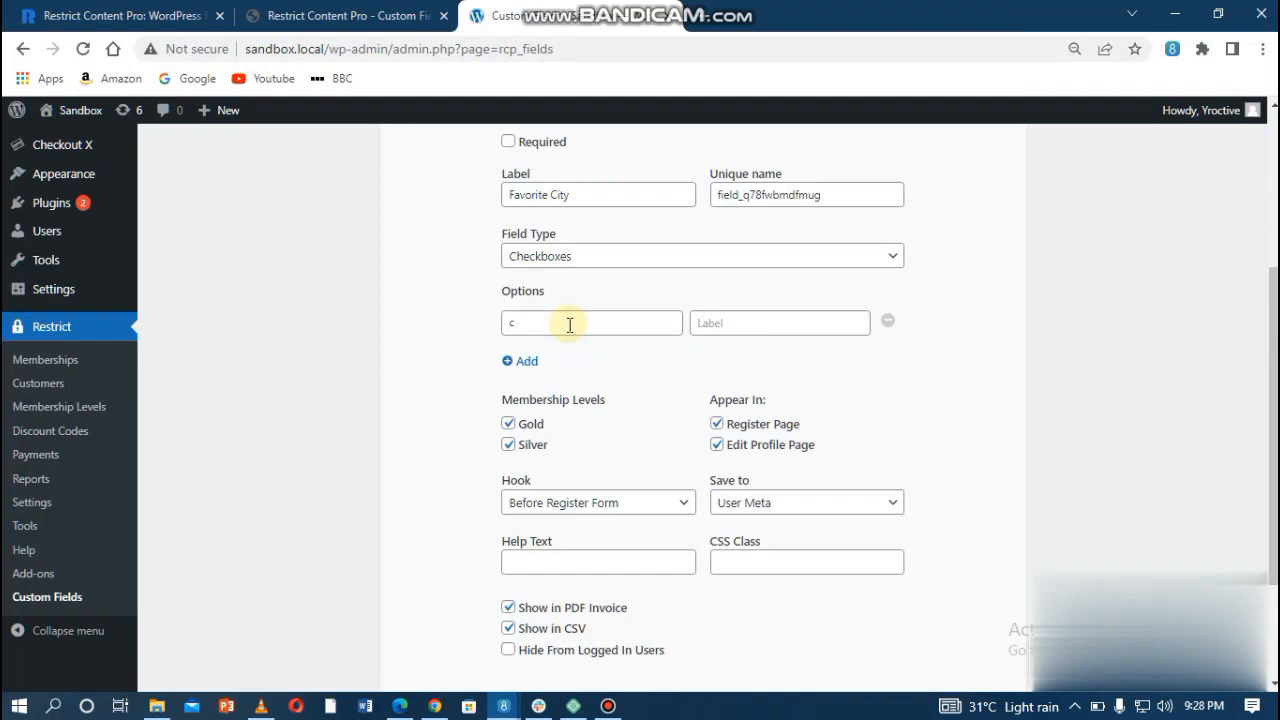
pyautogui.click(569, 324)
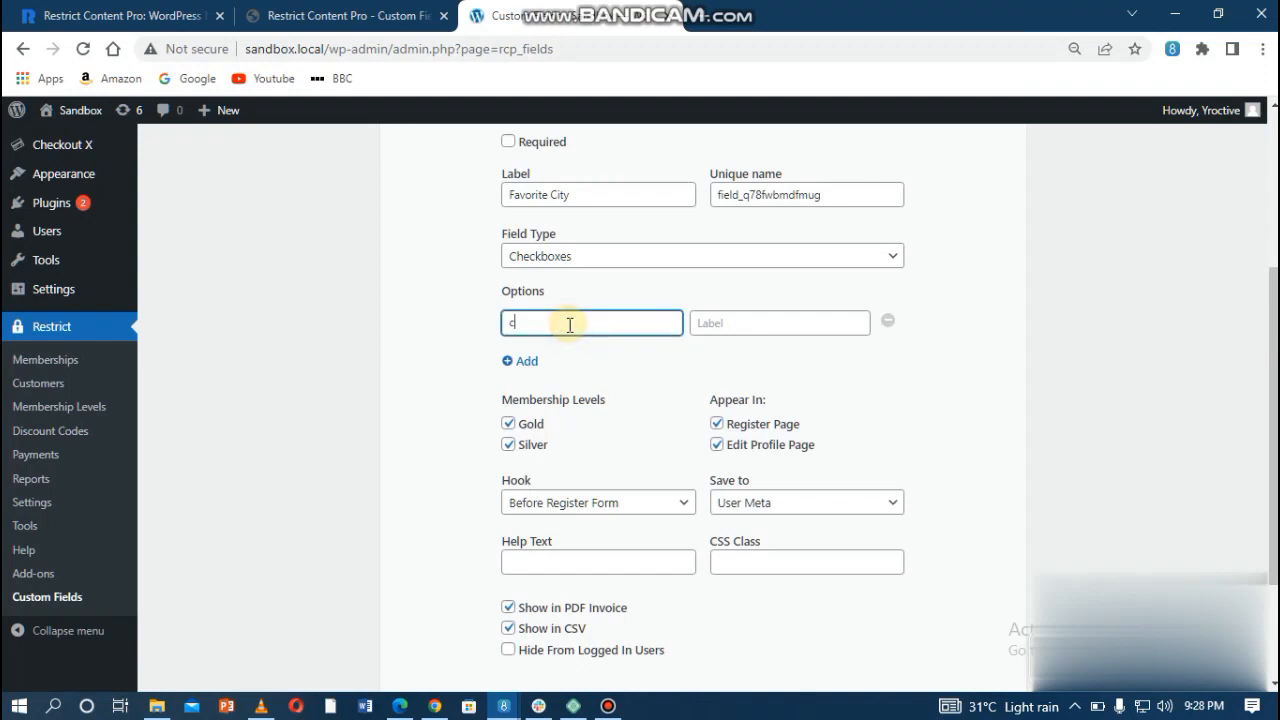
pyautogui.write('ity-1')
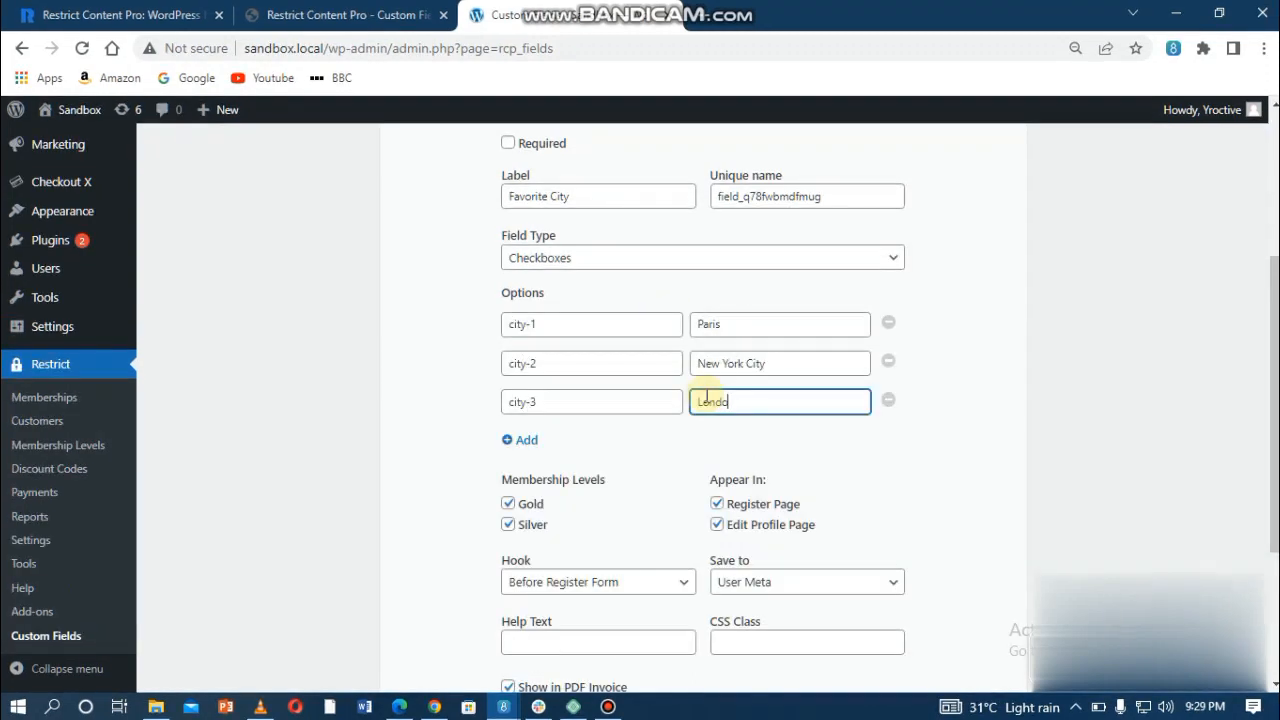
# Set the Favorite City field to save to Membership and save the custom fields
pyautogui.scroll(-3, 706, 398)
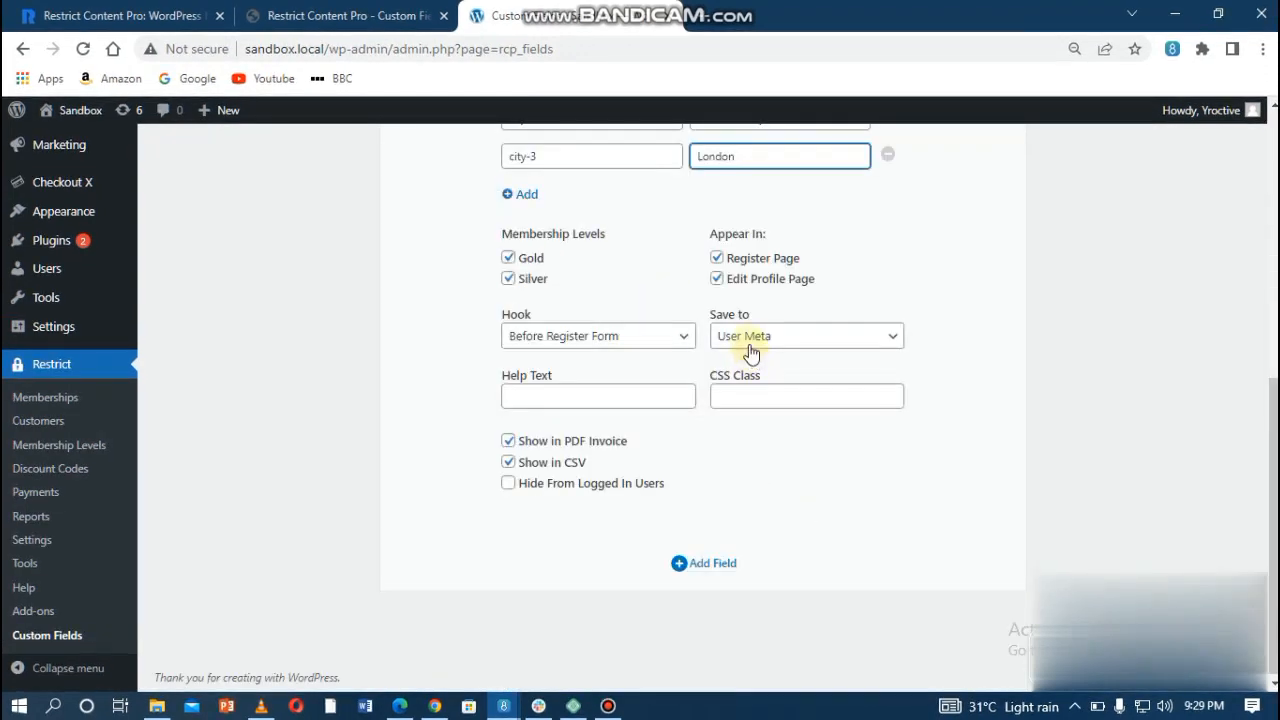
pyautogui.click(748, 338)
pyautogui.click(743, 375)
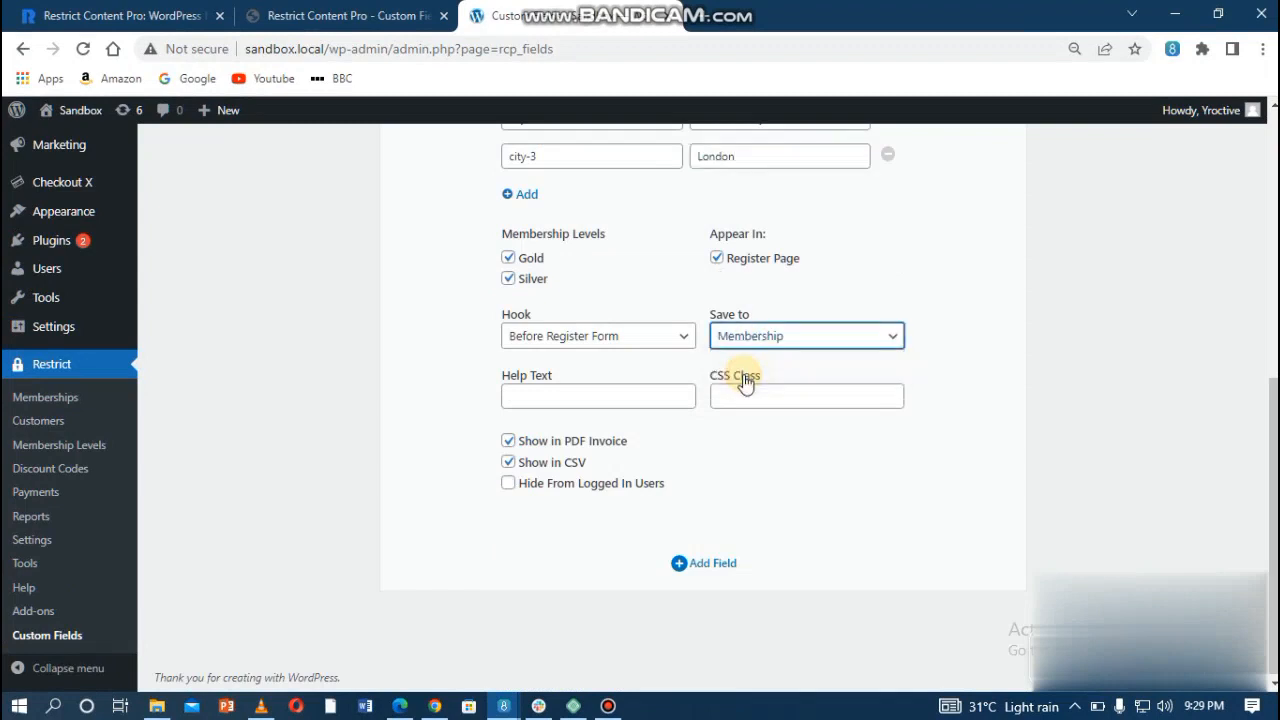
pyautogui.scroll(5, 838, 512)
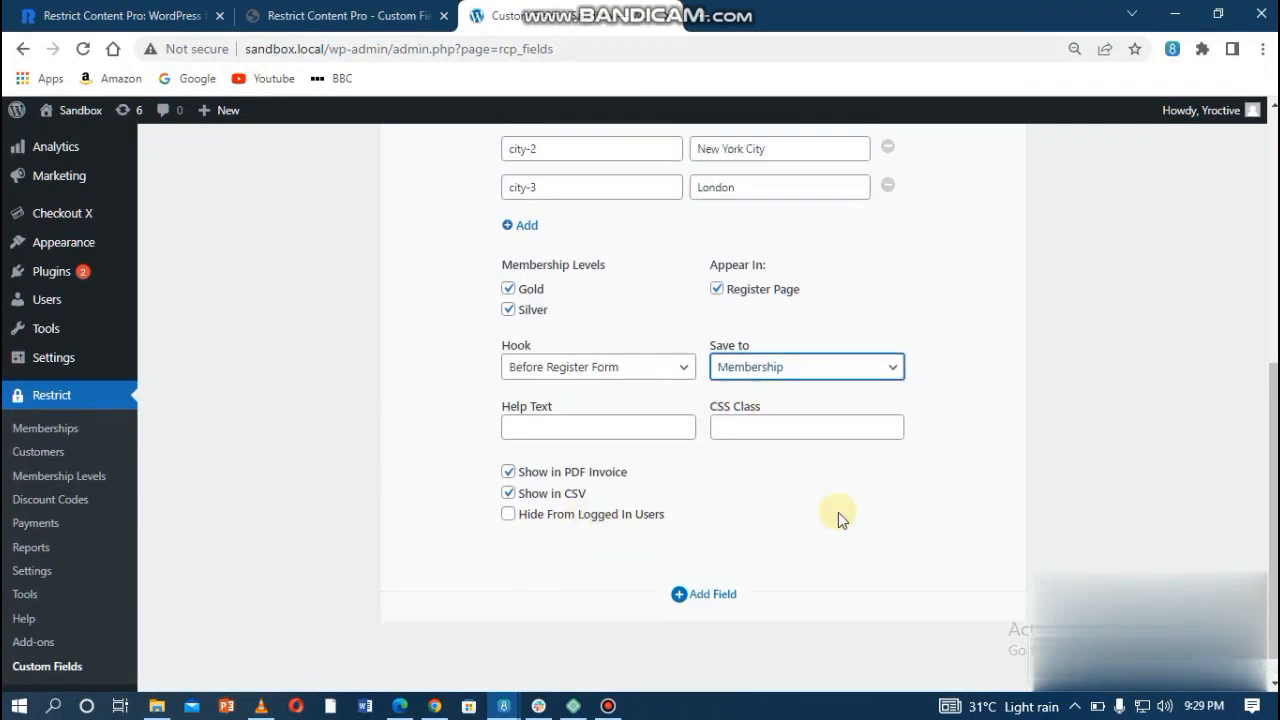
pyautogui.click(1183, 152)
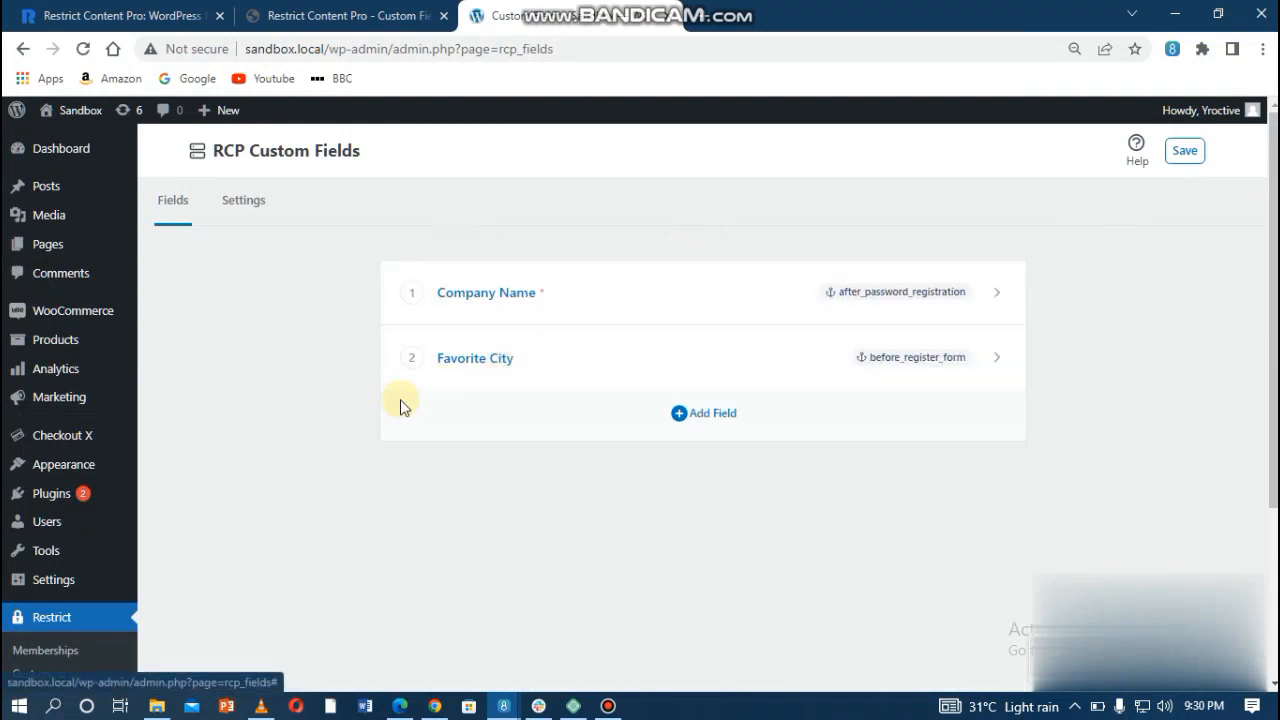
# Review the Favorite City field's saved settings and available hooks, leaving the hook at Before Register Form
pyautogui.click(541, 369)
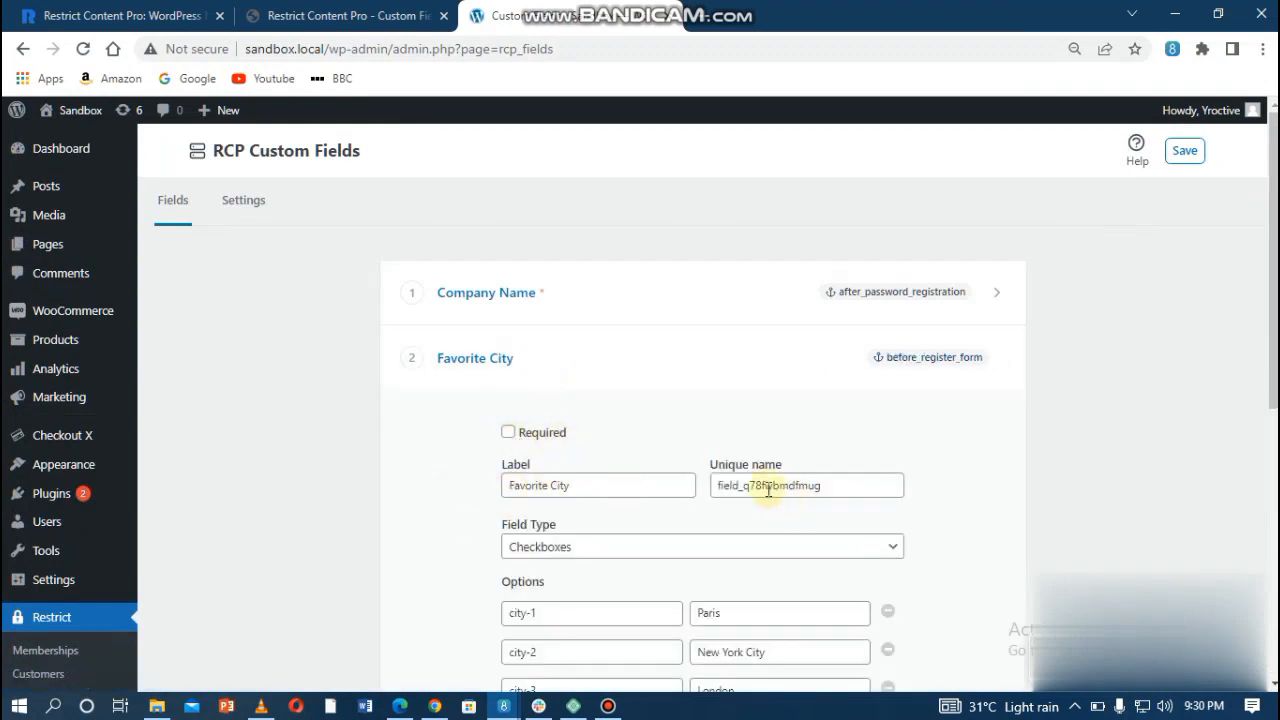
pyautogui.scroll(-2, 752, 478)
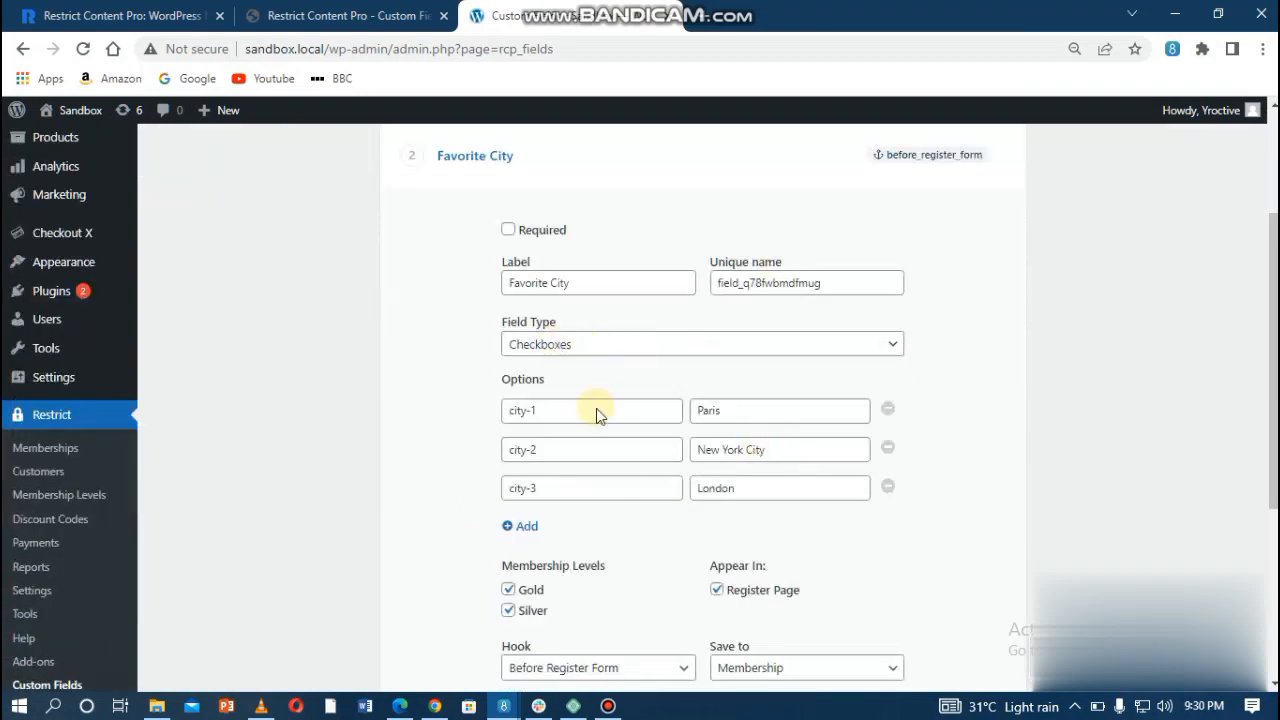
pyautogui.scroll(-2, 575, 453)
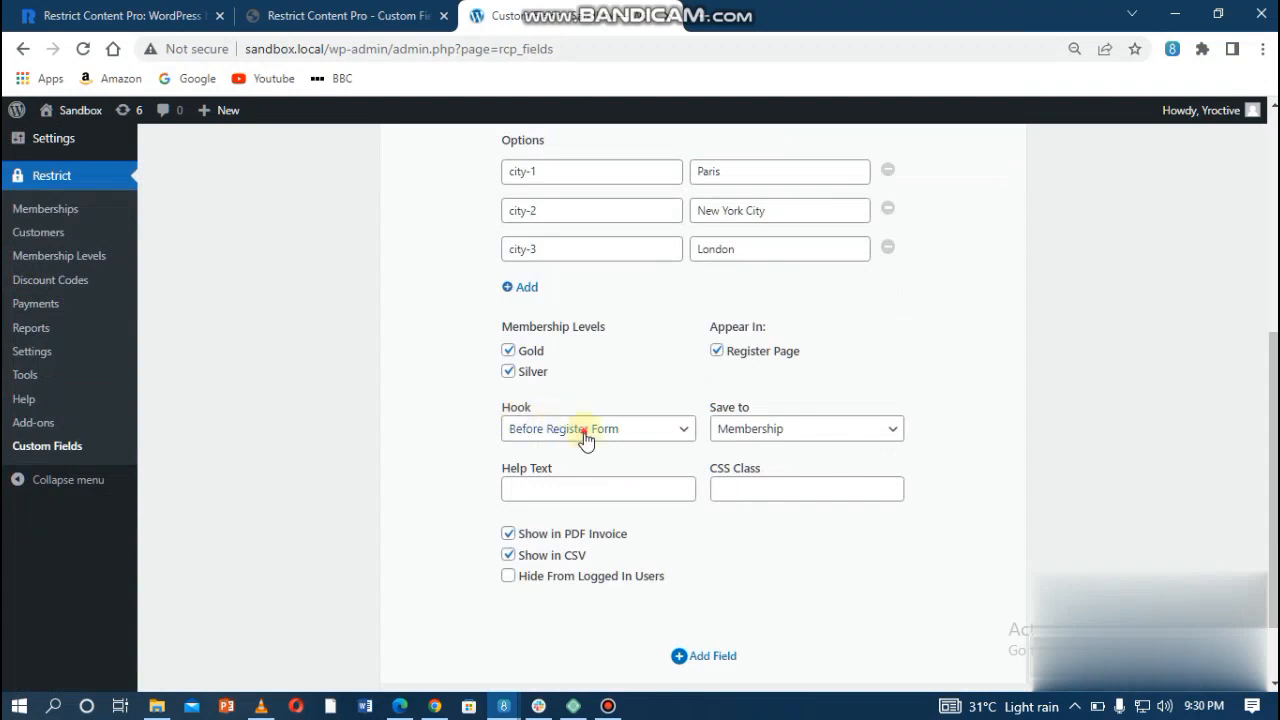
pyautogui.click(585, 434)
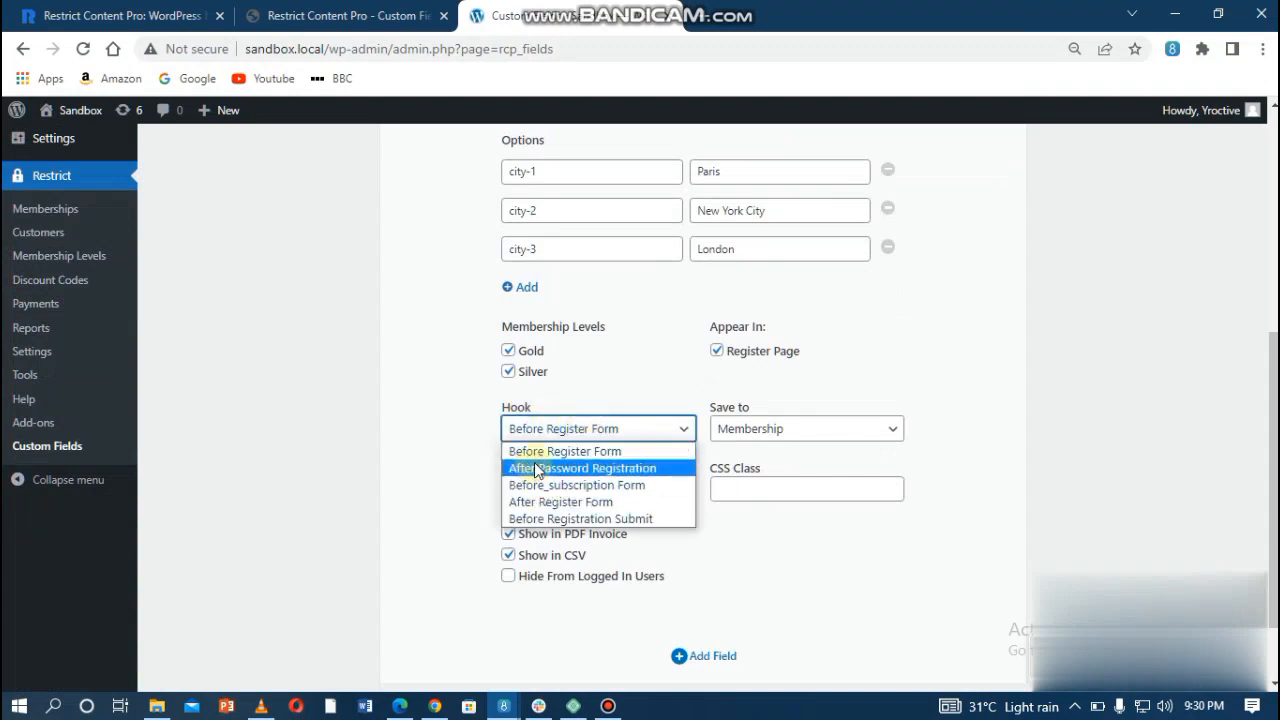
pyautogui.click(456, 467)
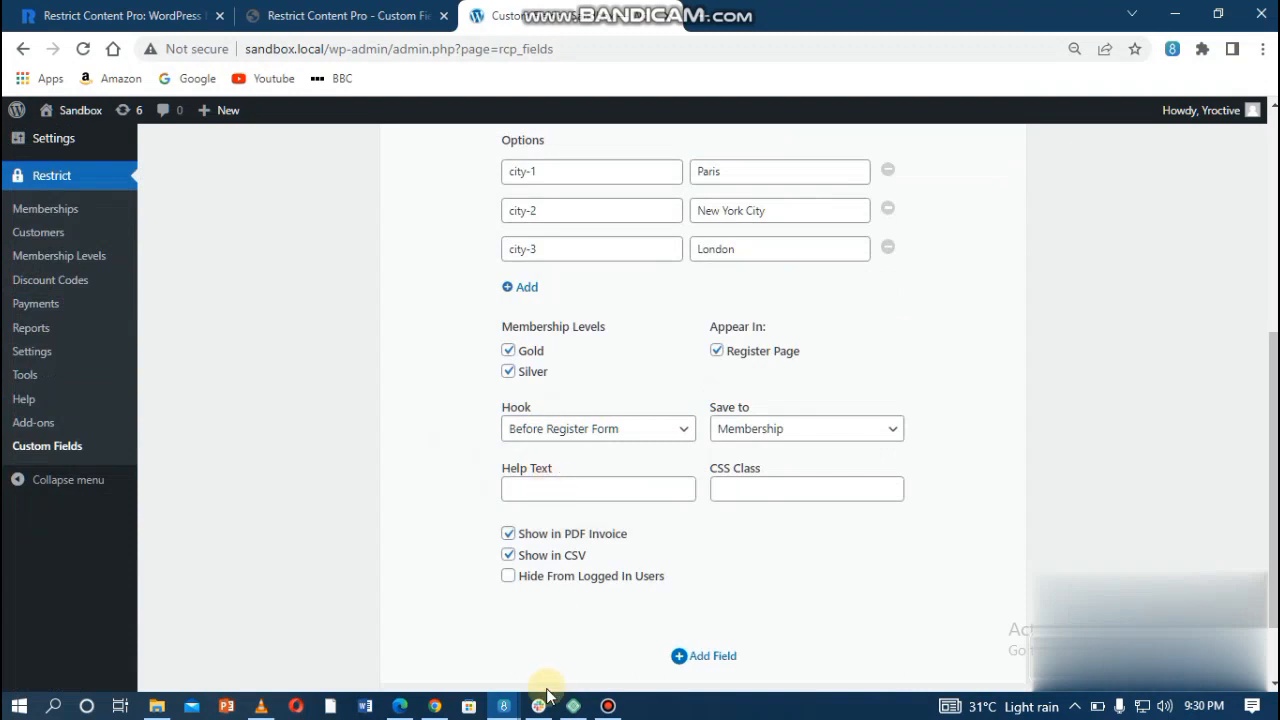
# Reload the Register page in the private window and check where the Favorite City checkboxes sit on the form
pyautogui.moveTo(505, 712)
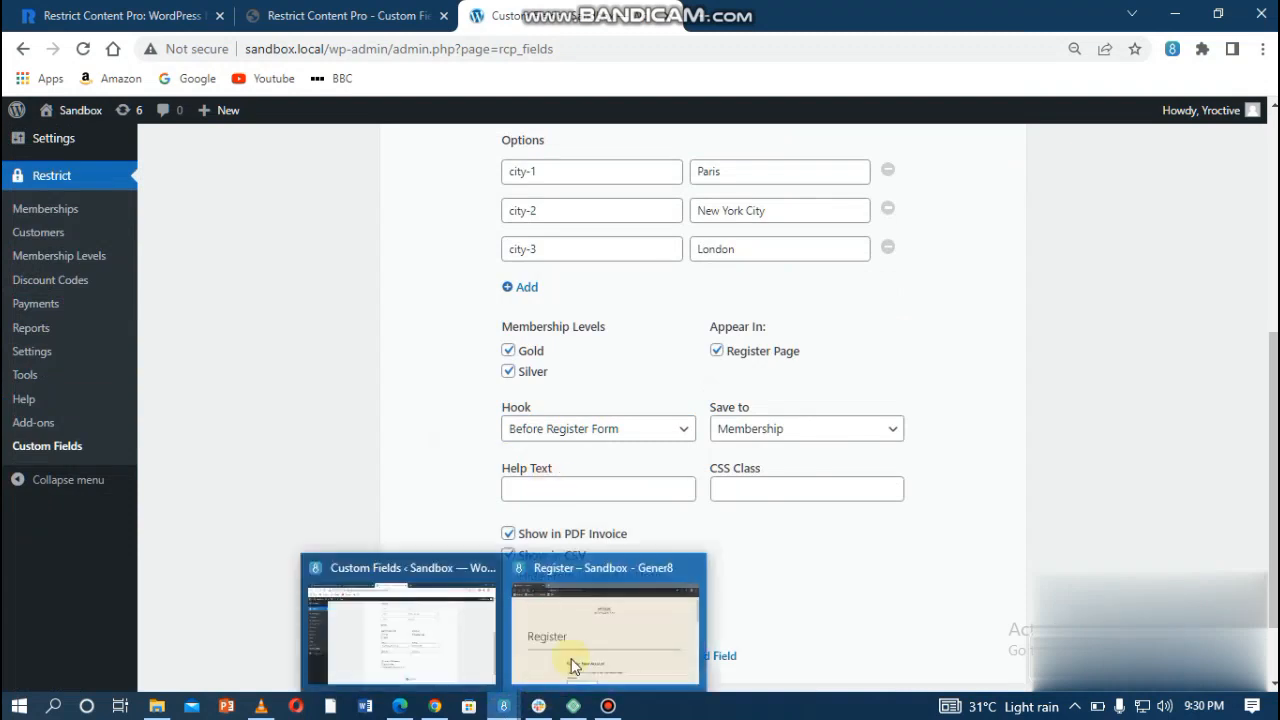
pyautogui.click(590, 660)
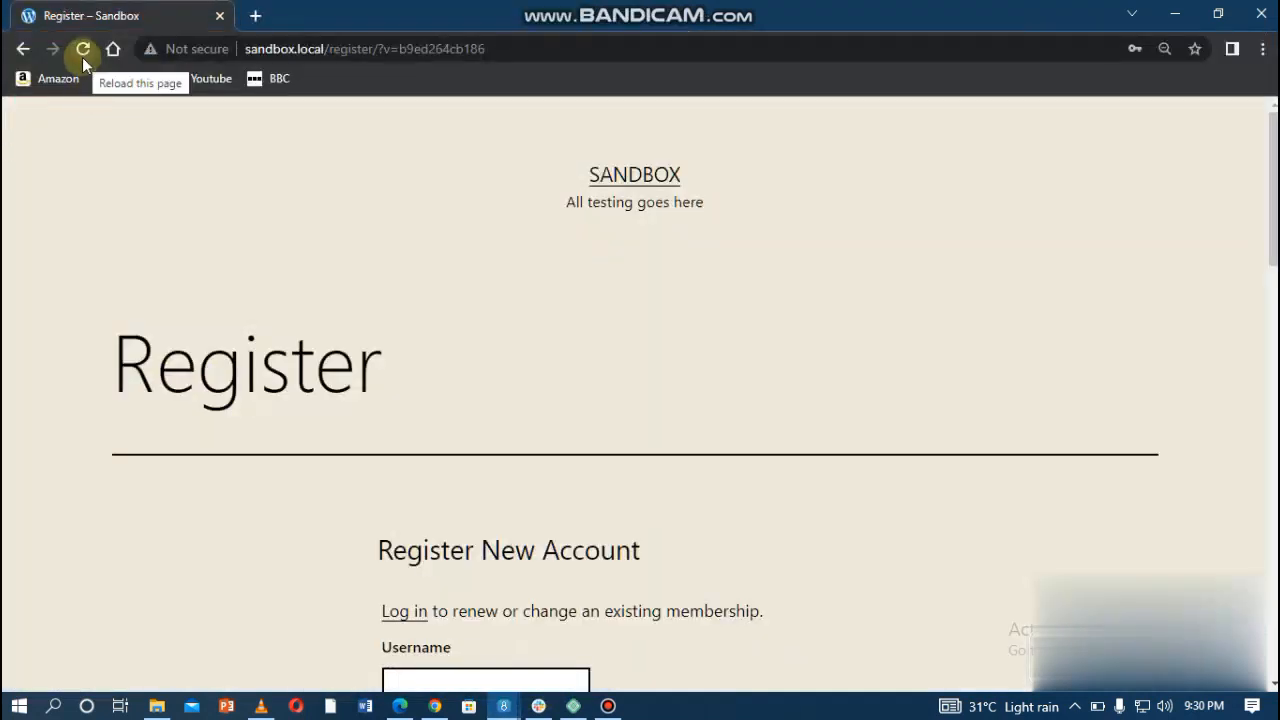
pyautogui.click(82, 57)
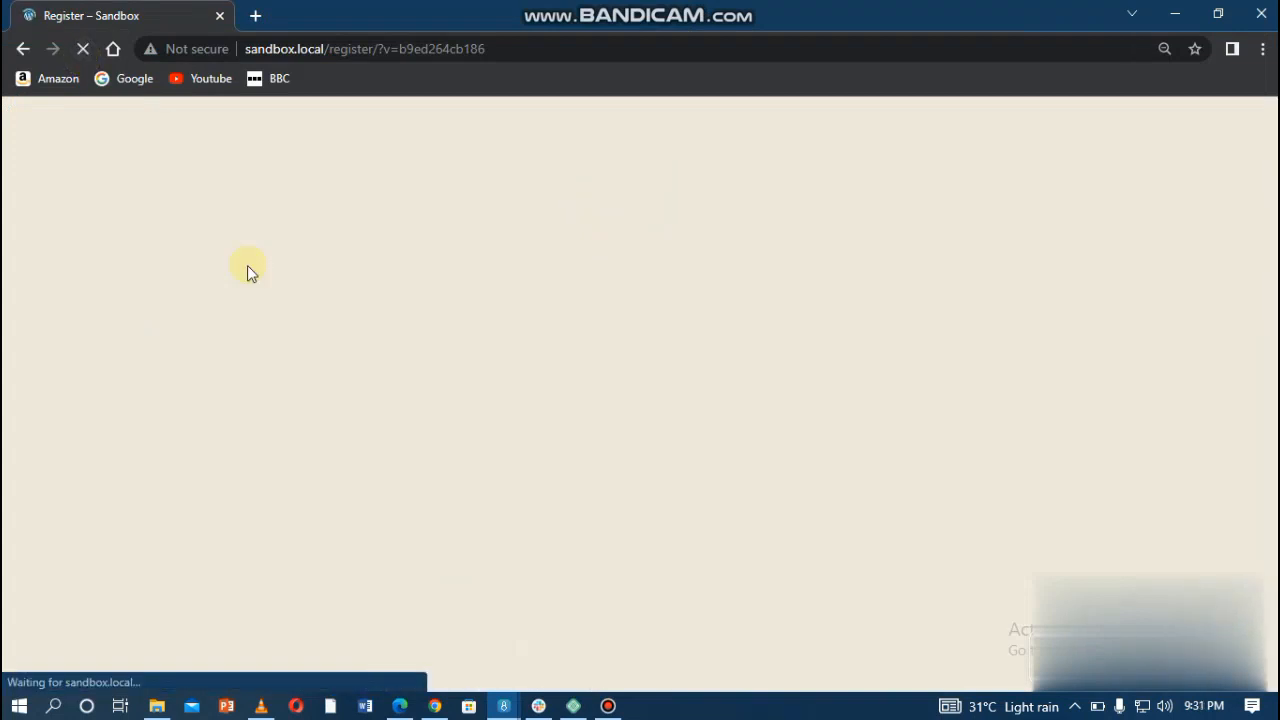
pyautogui.scroll(-3, 198, 486)
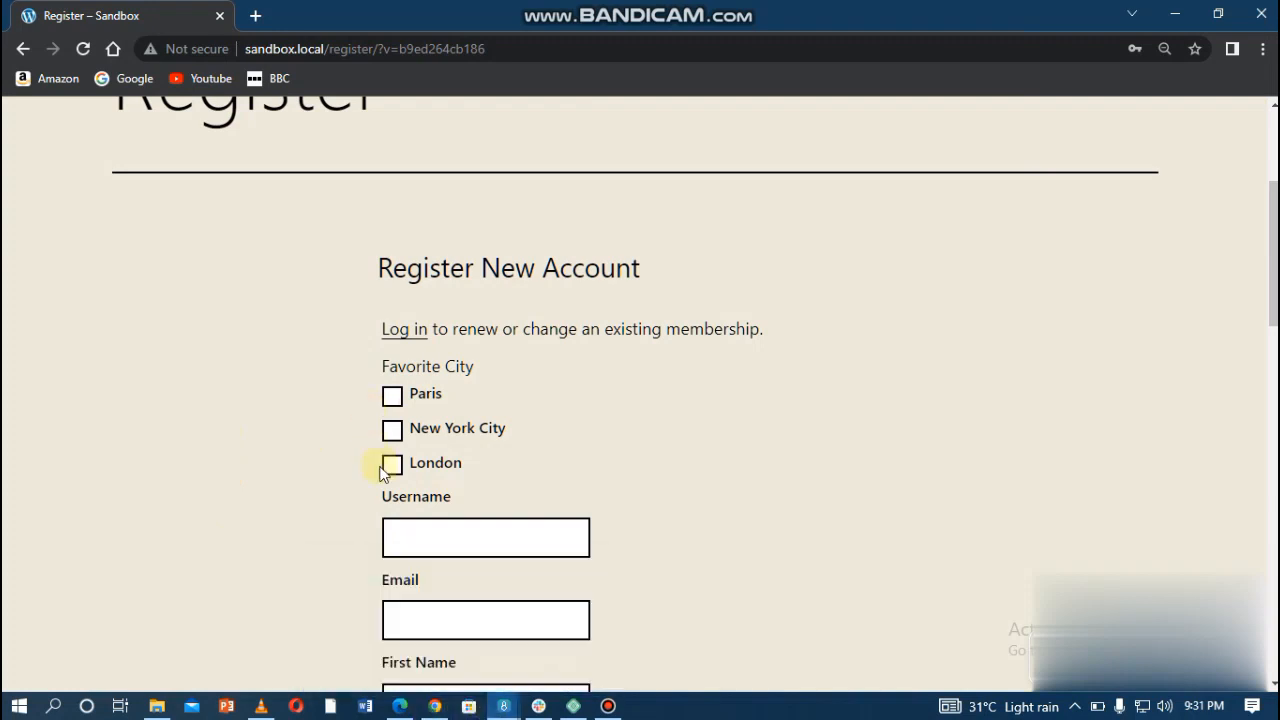
pyautogui.scroll(-2, 392, 470)
# Back in the Custom Fields admin window, set Favorite City's hook to After Password Registration and save the custom fields
pyautogui.moveTo(503, 705)
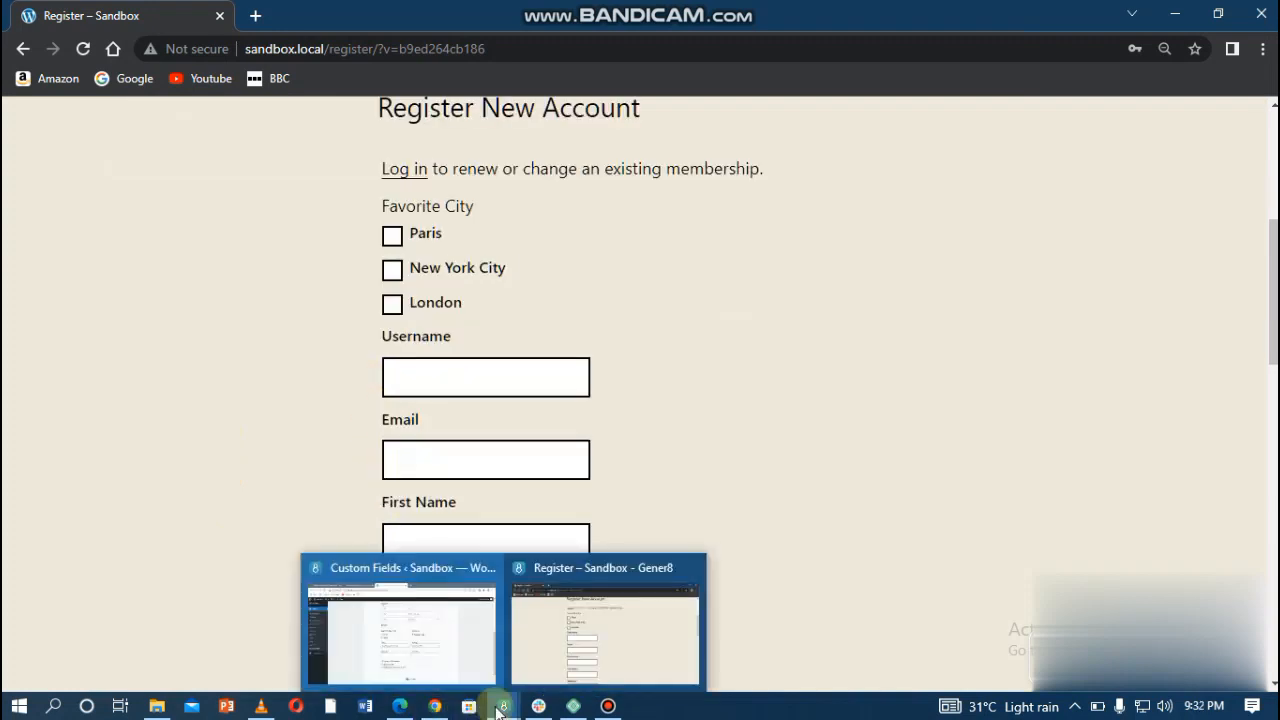
pyautogui.click(450, 603)
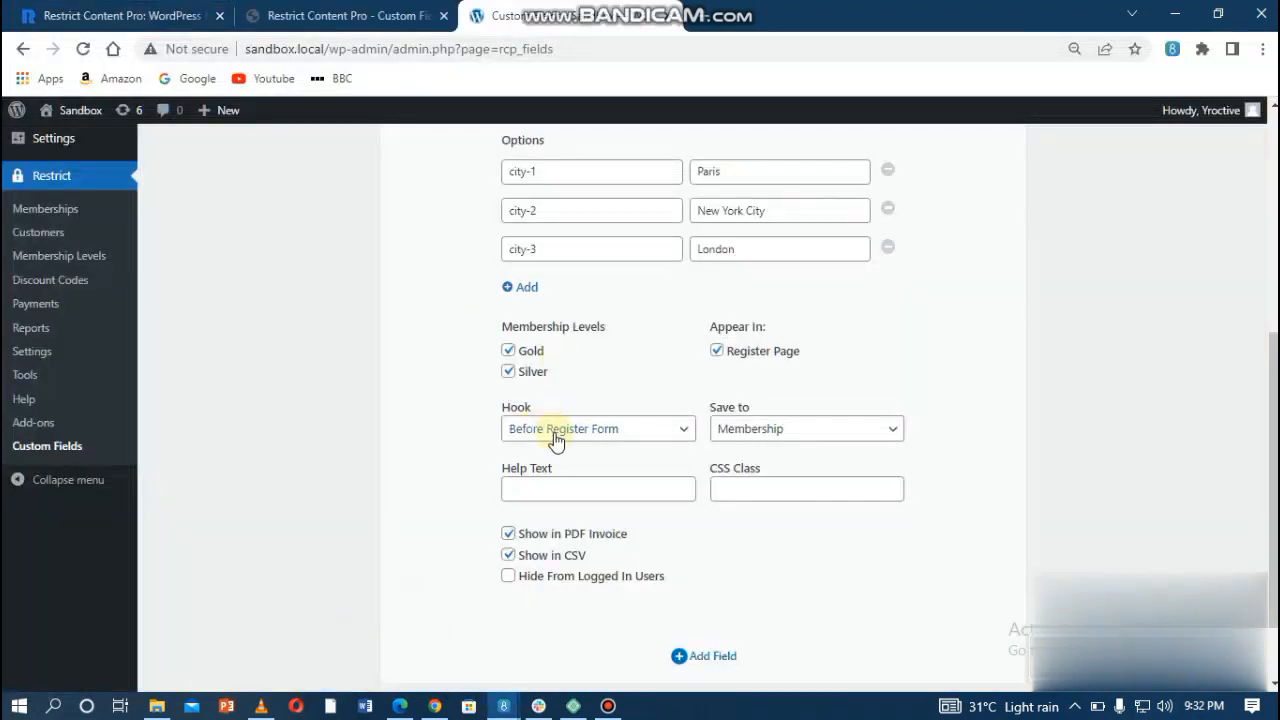
pyautogui.click(557, 430)
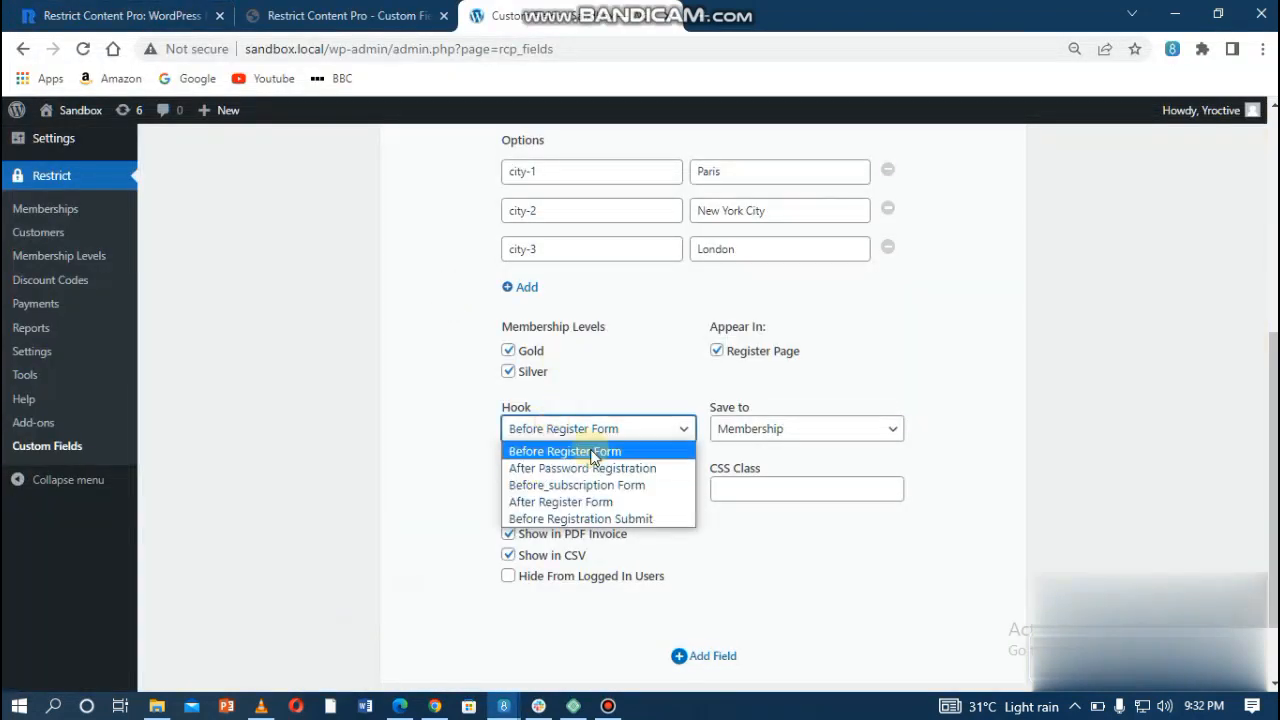
pyautogui.click(562, 470)
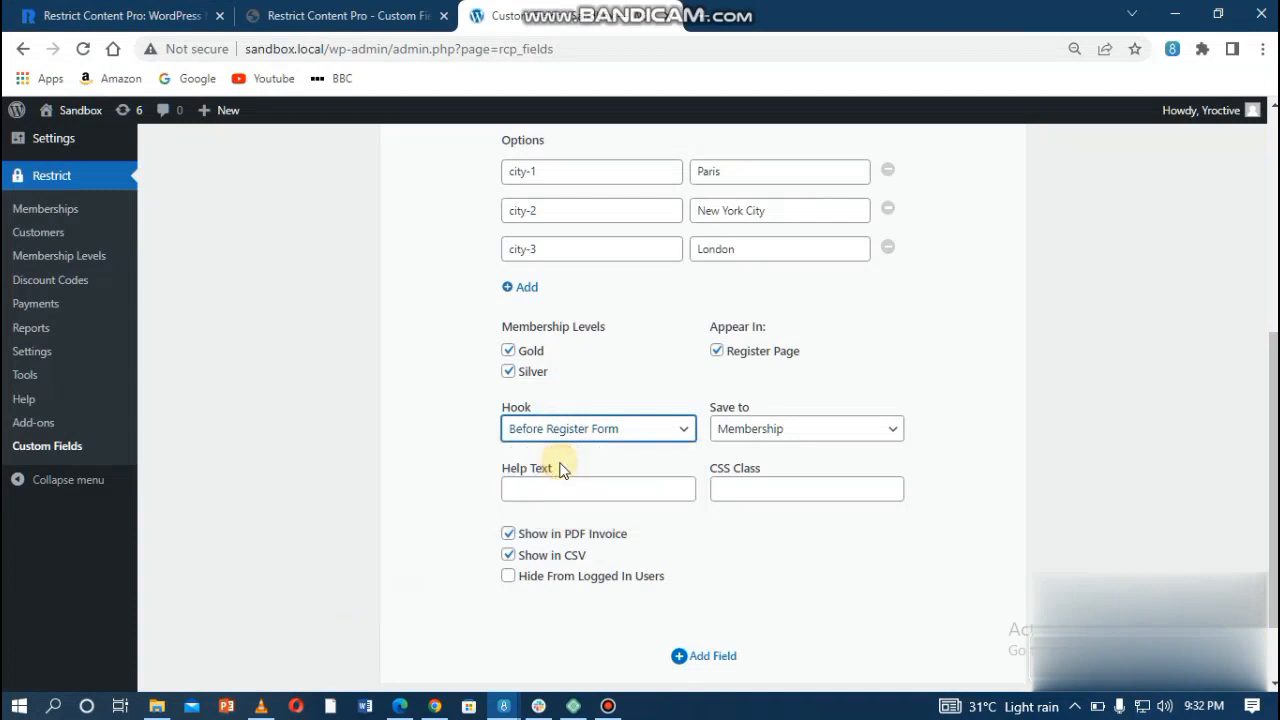
pyautogui.scroll(5, 740, 385)
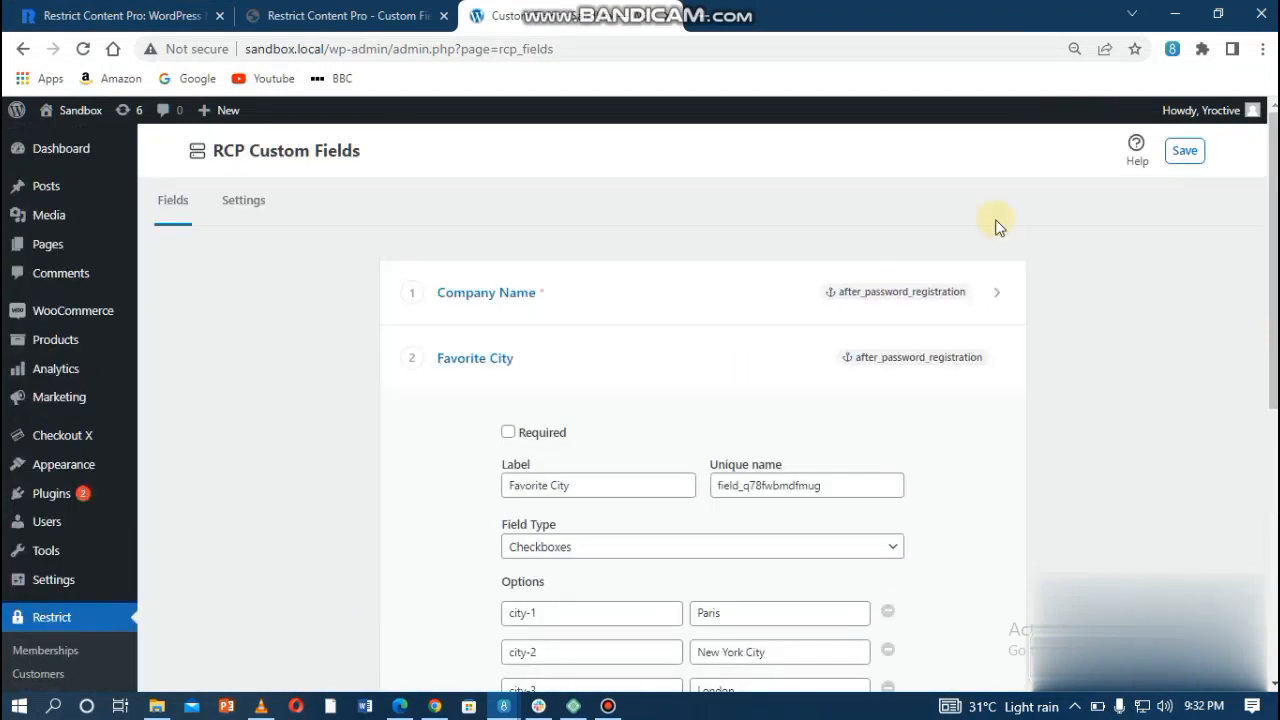
pyautogui.click(1186, 153)
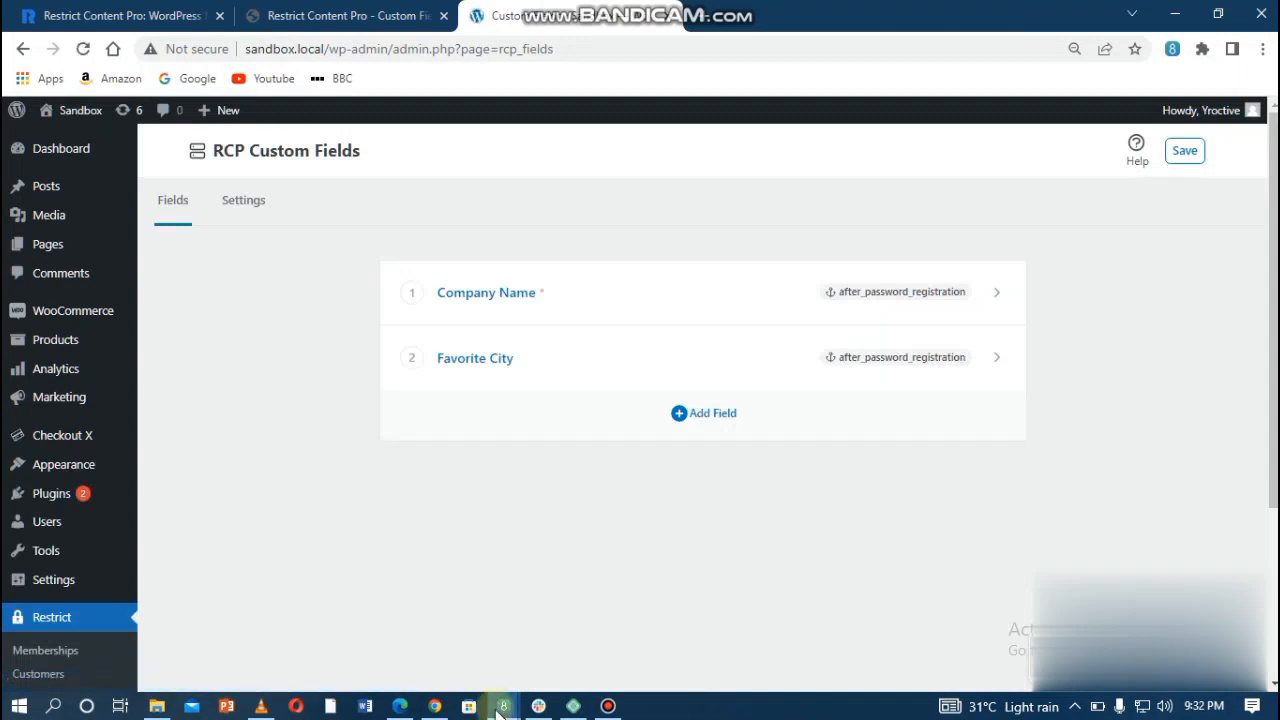
# Reload the Register page in the private window, check the Favorite City checkboxes' new position, and return to the Custom Fields admin window
pyautogui.moveTo(503, 706)
pyautogui.click(606, 623)
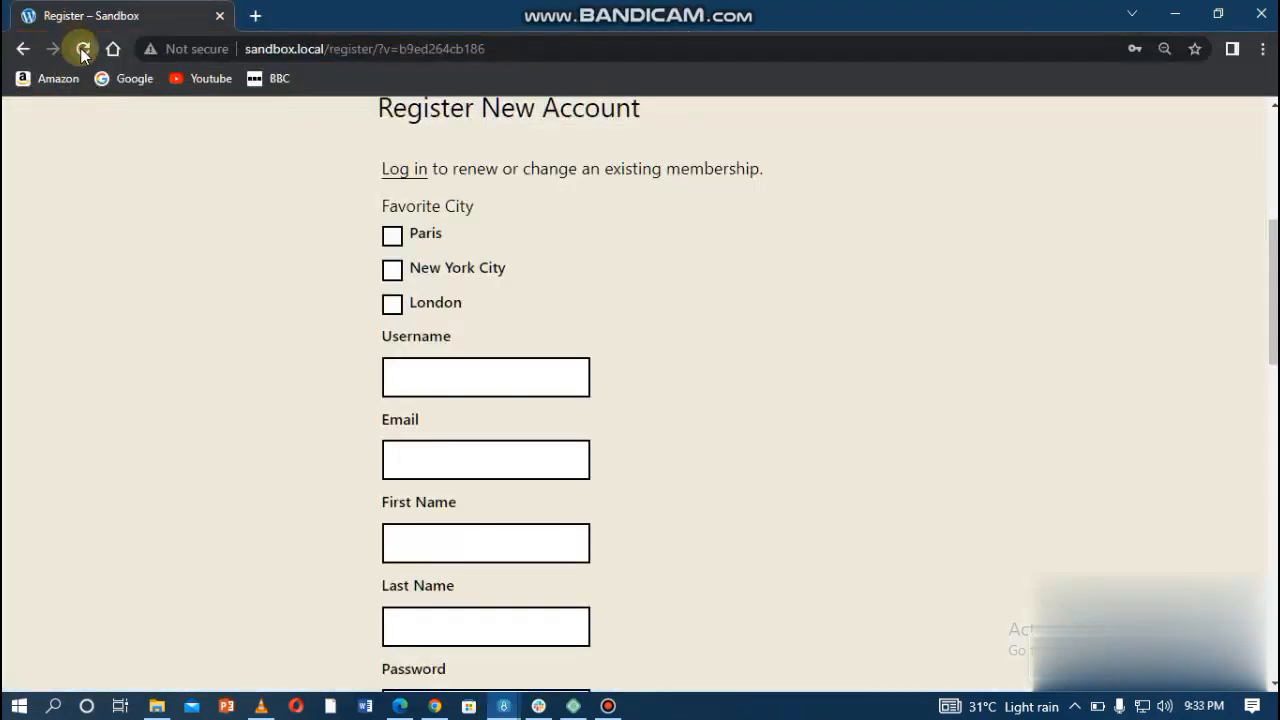
pyautogui.click(82, 49)
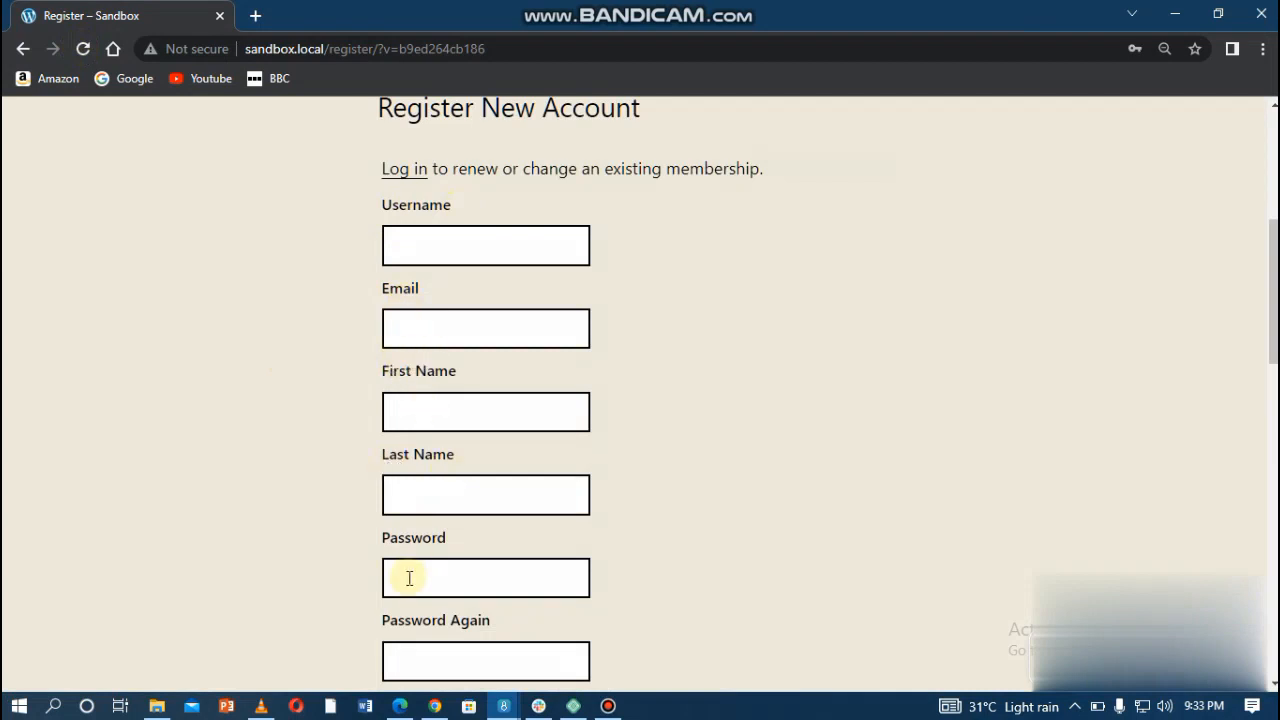
pyautogui.scroll(-3, 409, 578)
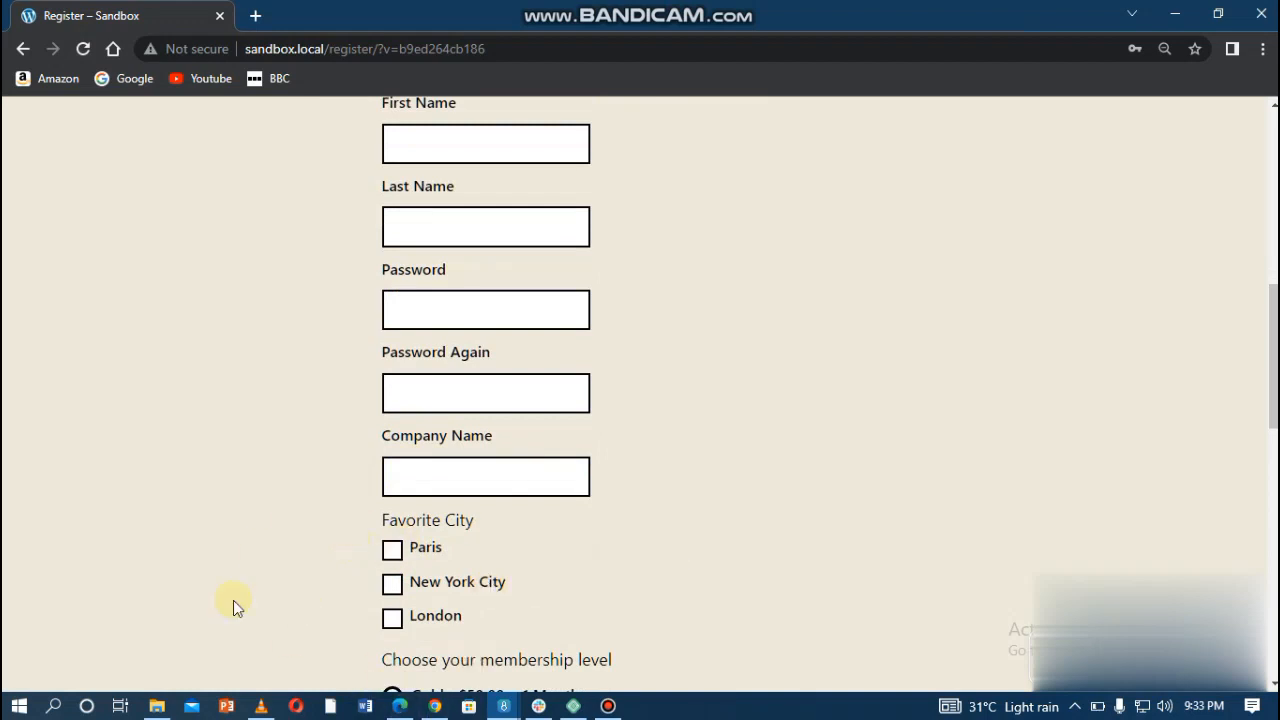
pyautogui.scroll(3, 233, 600)
pyautogui.moveTo(503, 706)
pyautogui.click(430, 660)
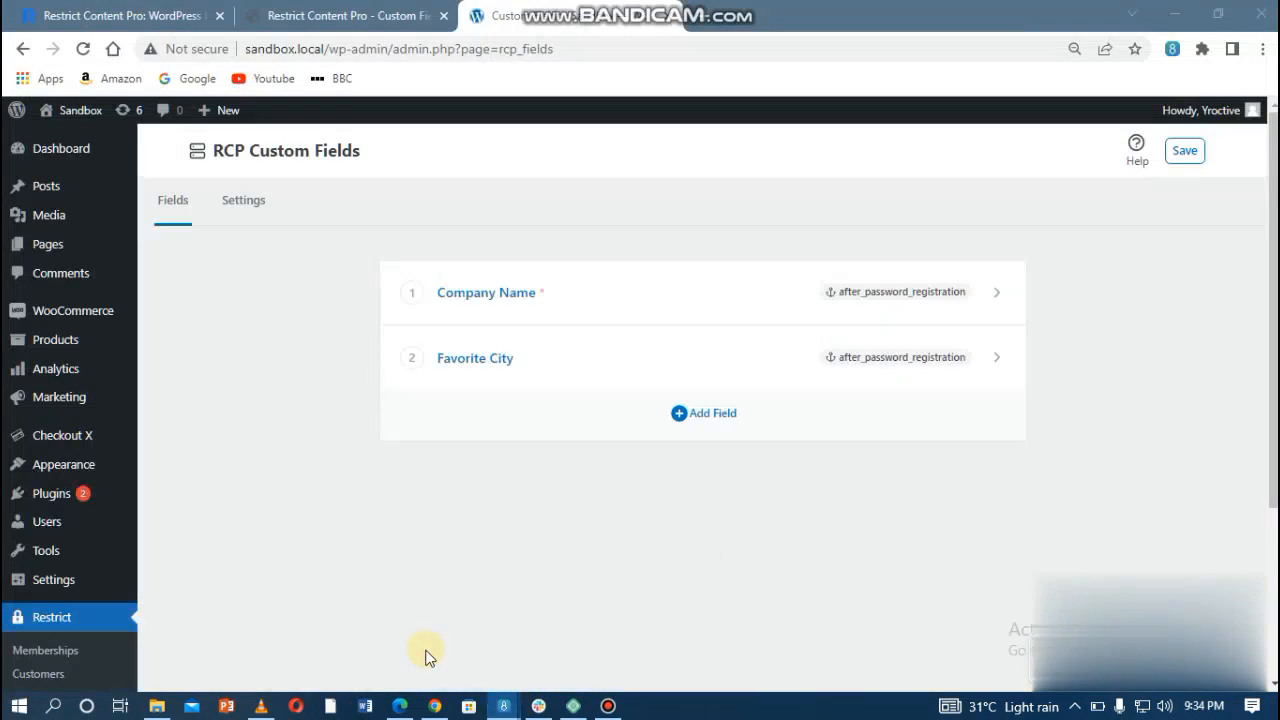